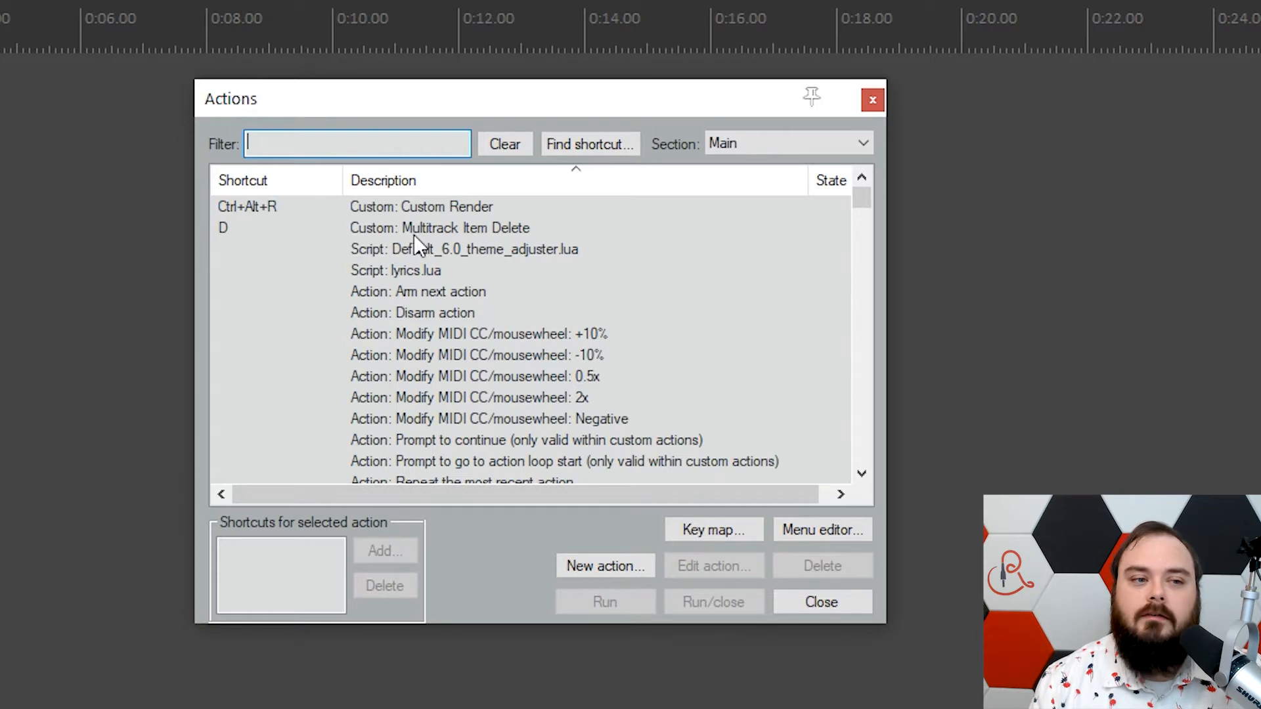
# - Review the component actions and undo setting of the existing Multitrack Item Delete custom action without changing it
pyautogui.click(414, 228)
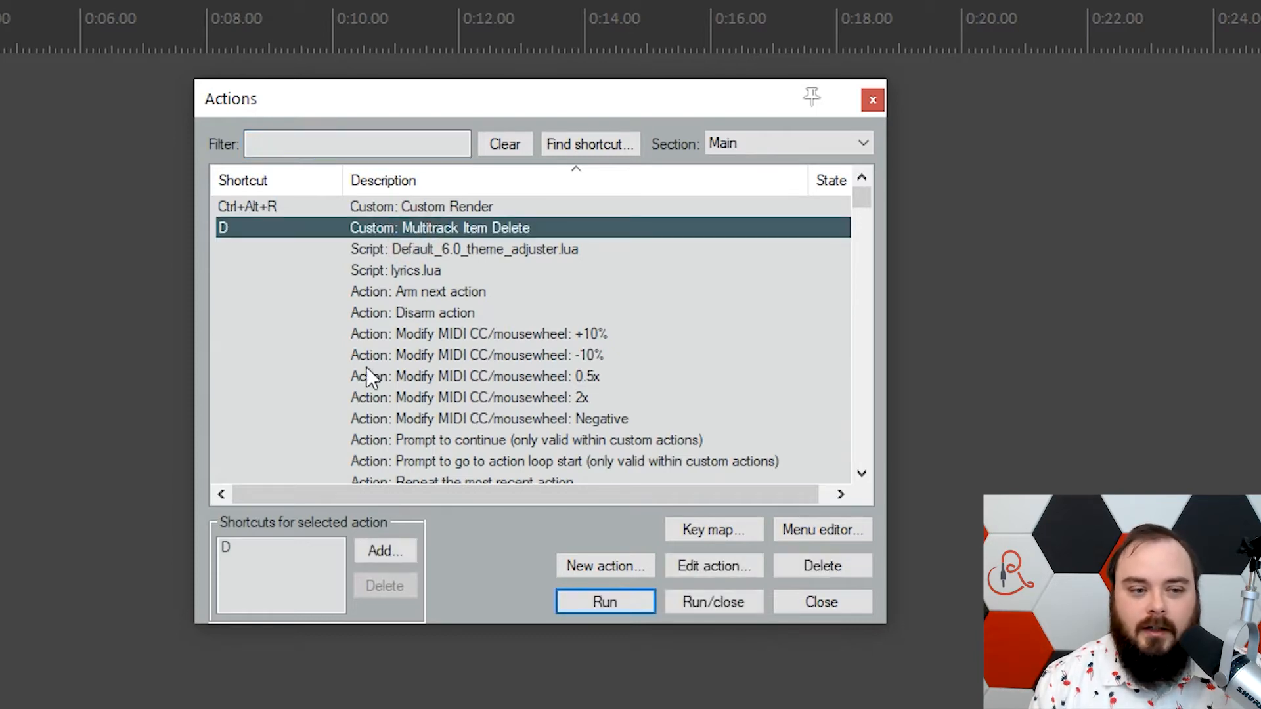
pyautogui.click(689, 567)
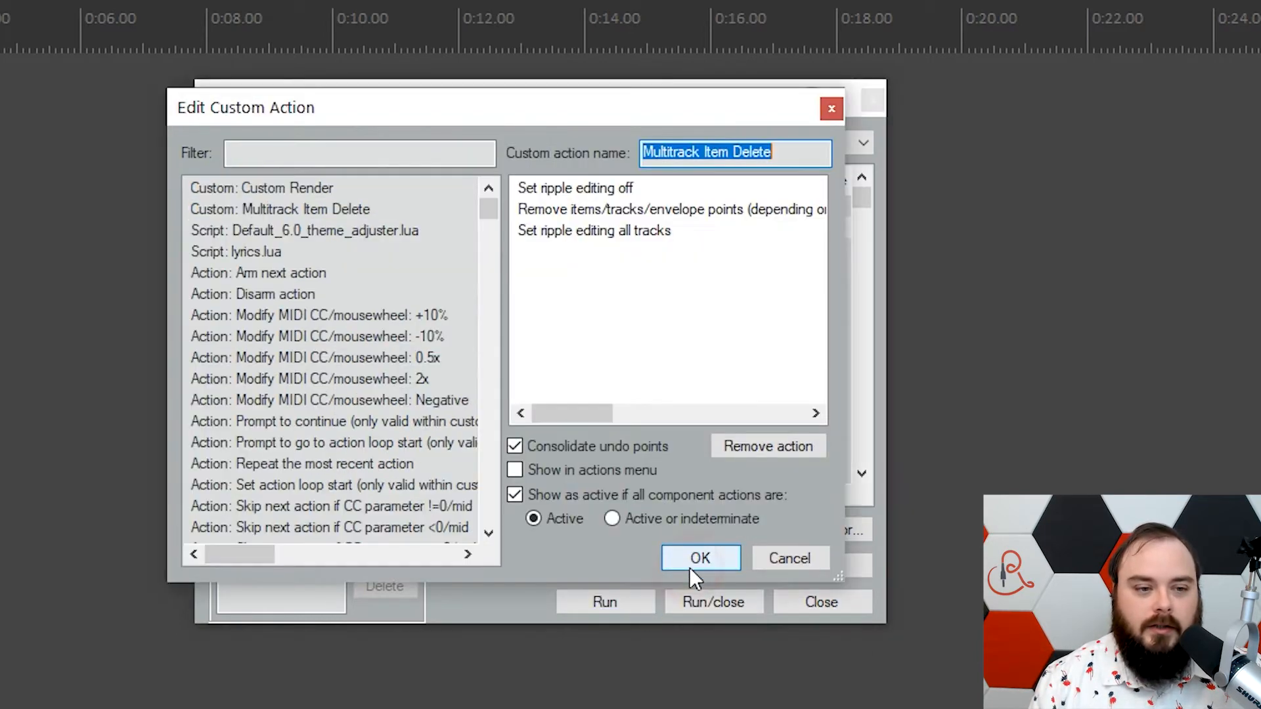
pyautogui.click(561, 190)
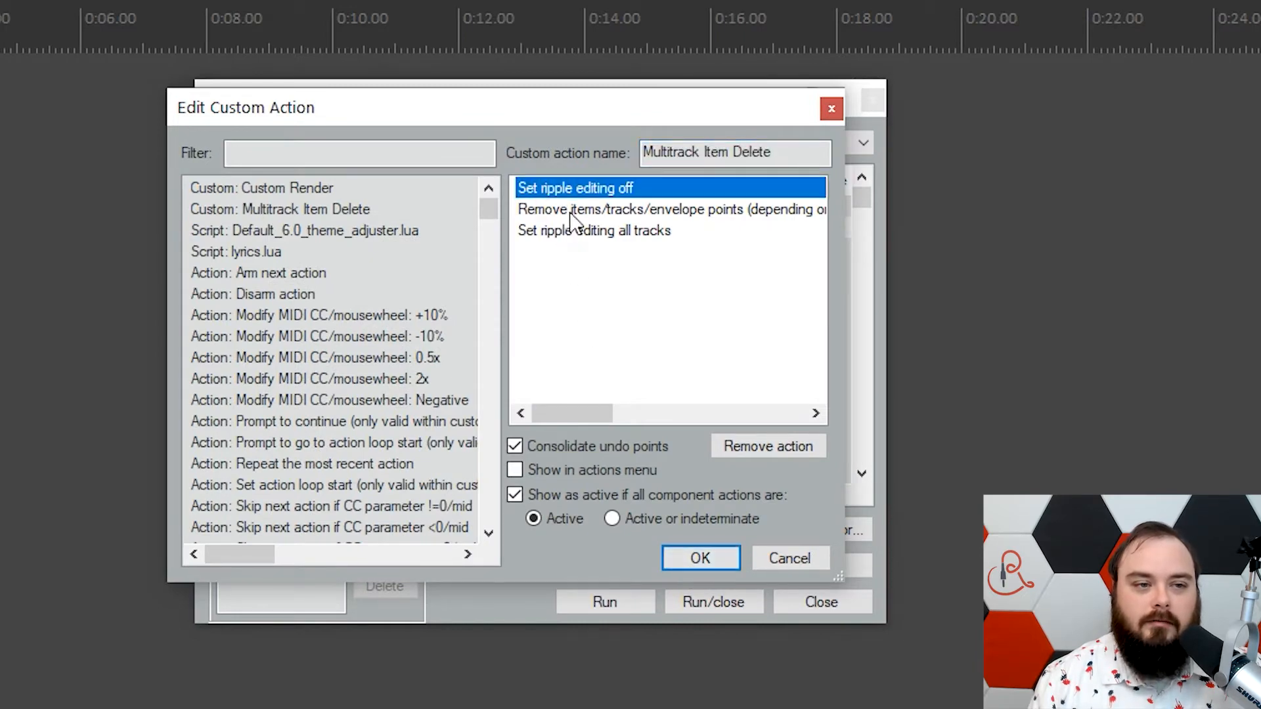
pyautogui.click(566, 211)
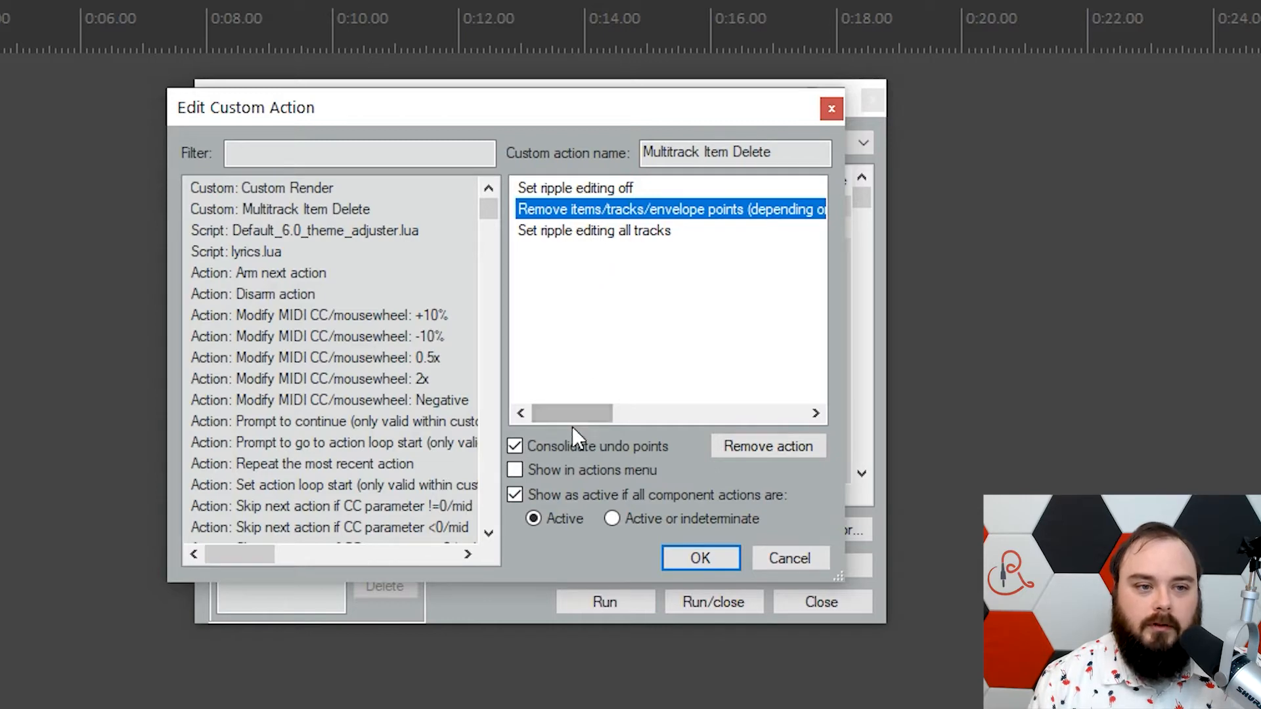
pyautogui.click(552, 243)
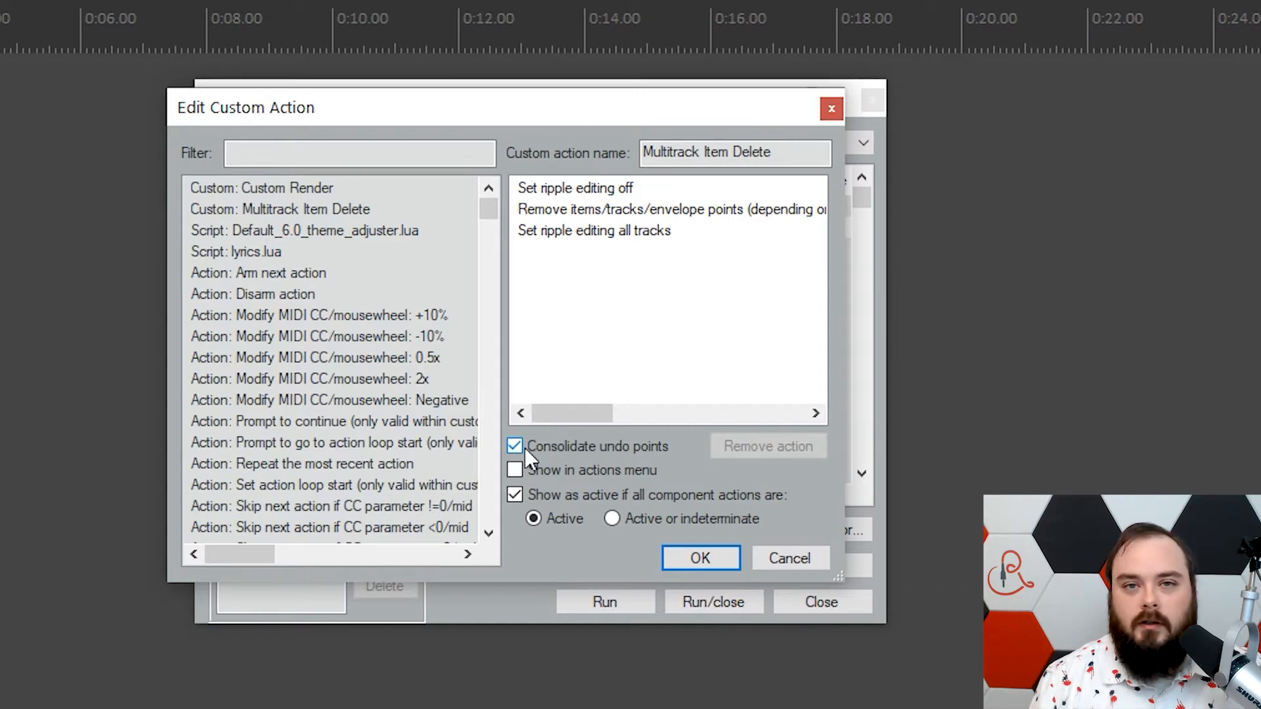
pyautogui.click(573, 302)
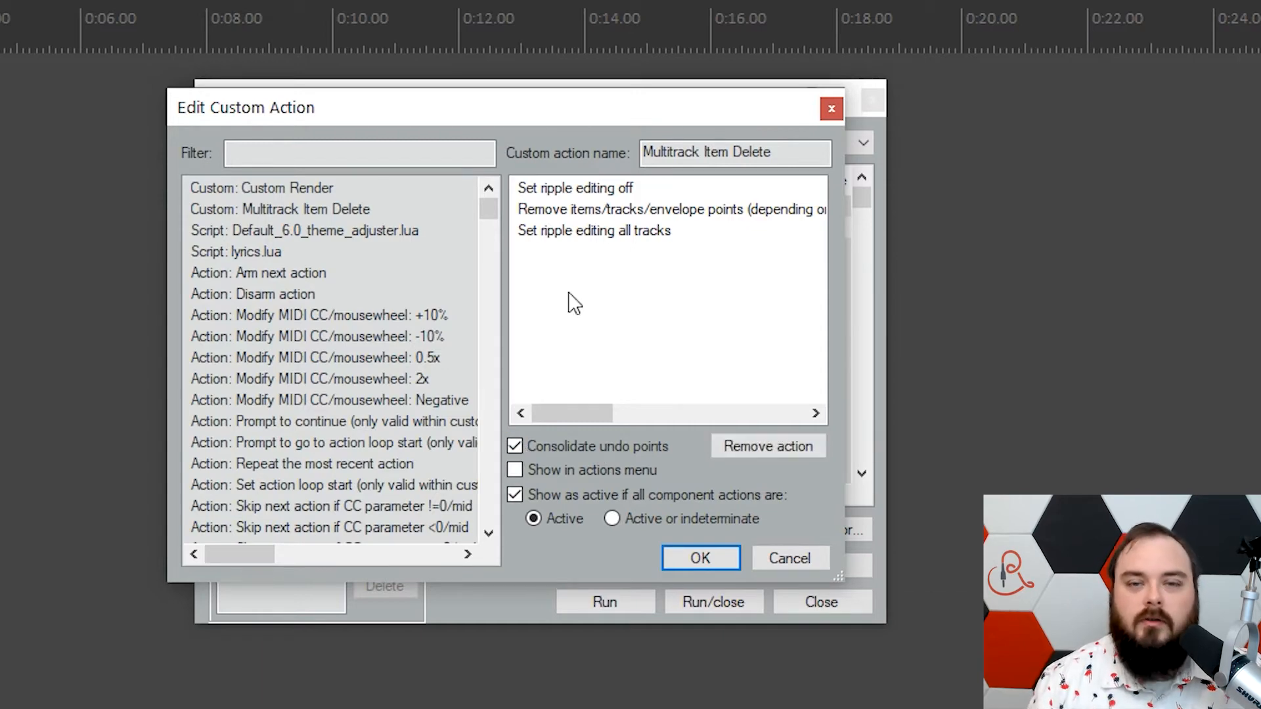
pyautogui.click(791, 557)
# - Delete the existing Multitrack Item Delete custom action and start creating a new custom action
pyautogui.click(796, 566)
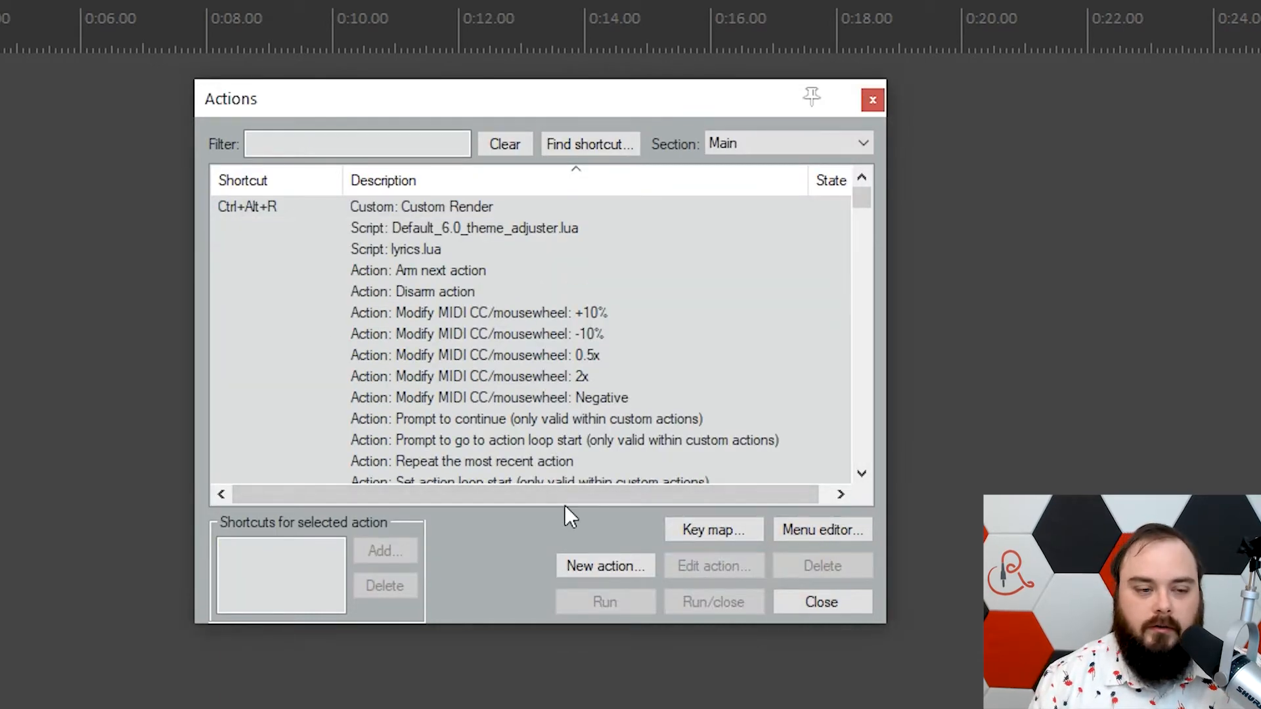
pyautogui.click(606, 566)
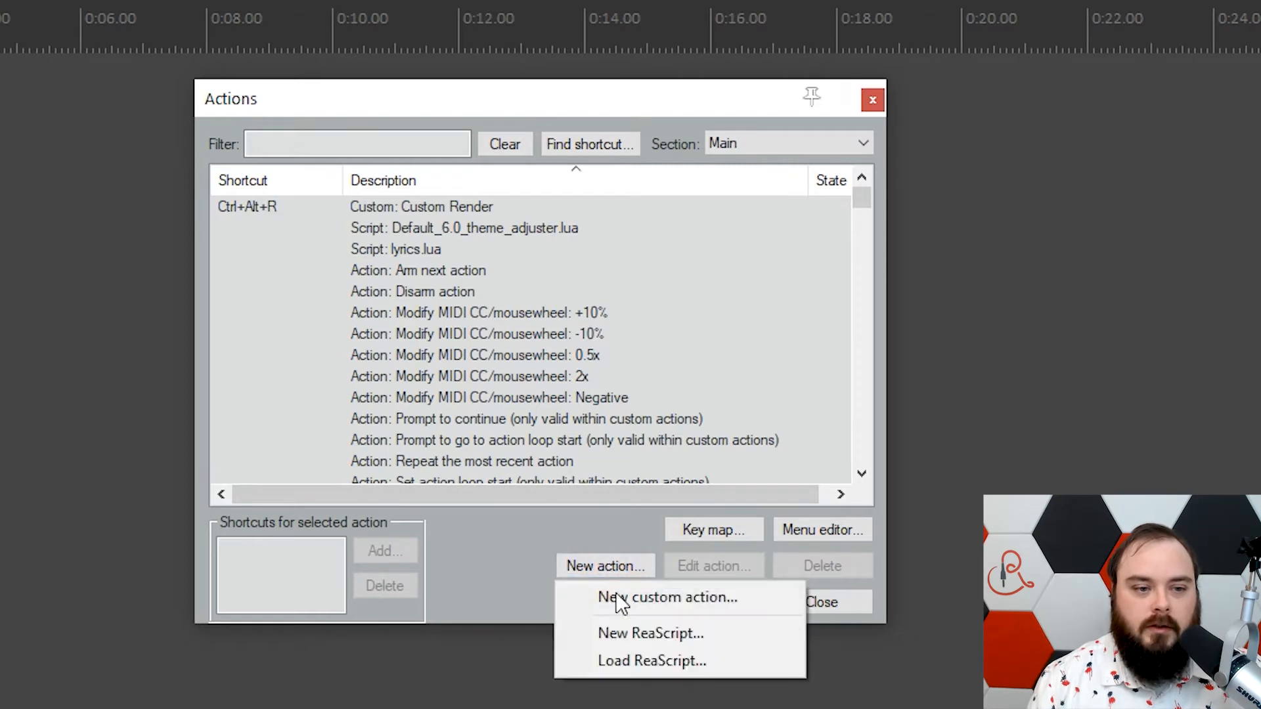
pyautogui.click(610, 598)
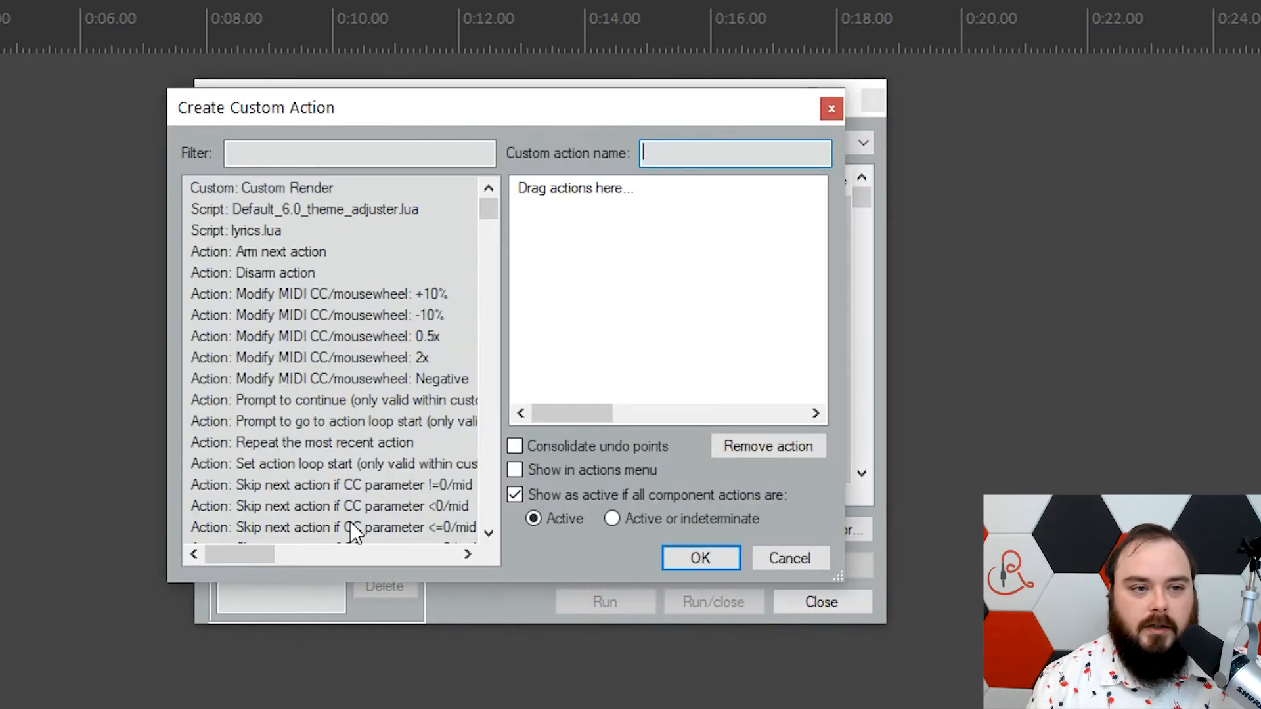
# - Filter the available actions by "ripp" and add Set ripple editing off, followed by Set ripple editing all tracks, to the custom action
pyautogui.click(384, 150)
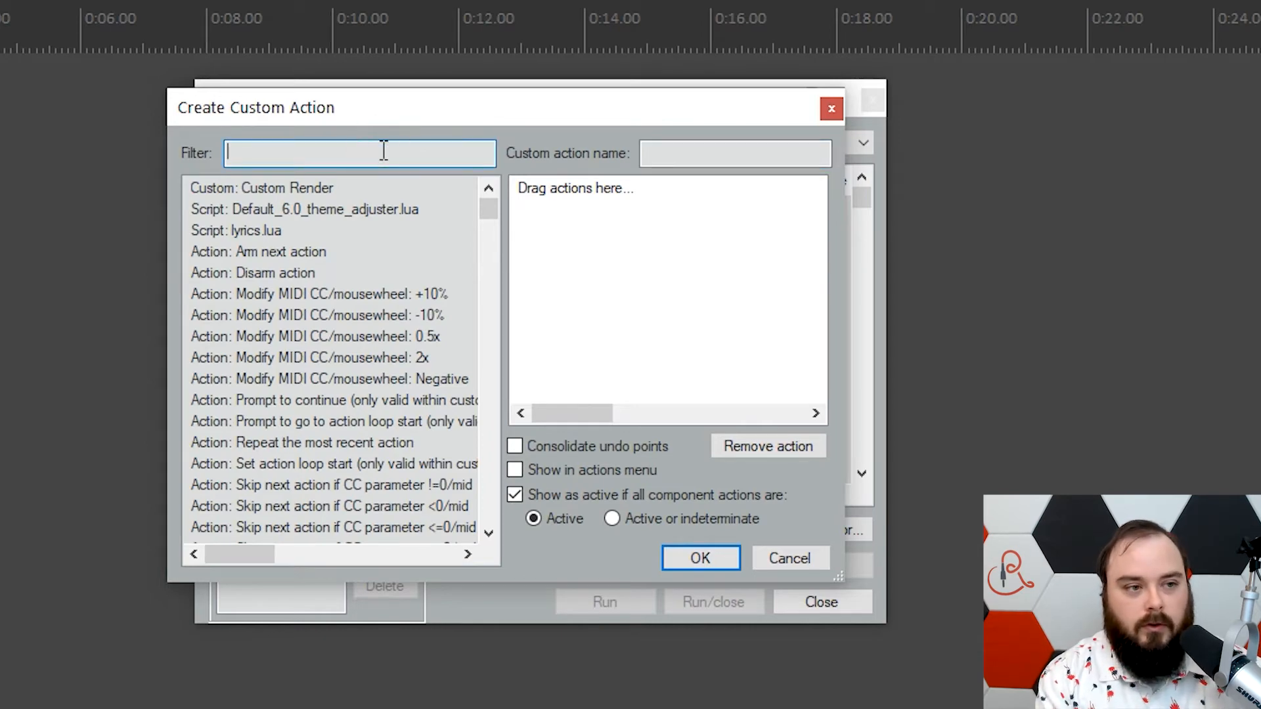
pyautogui.write('ripp')
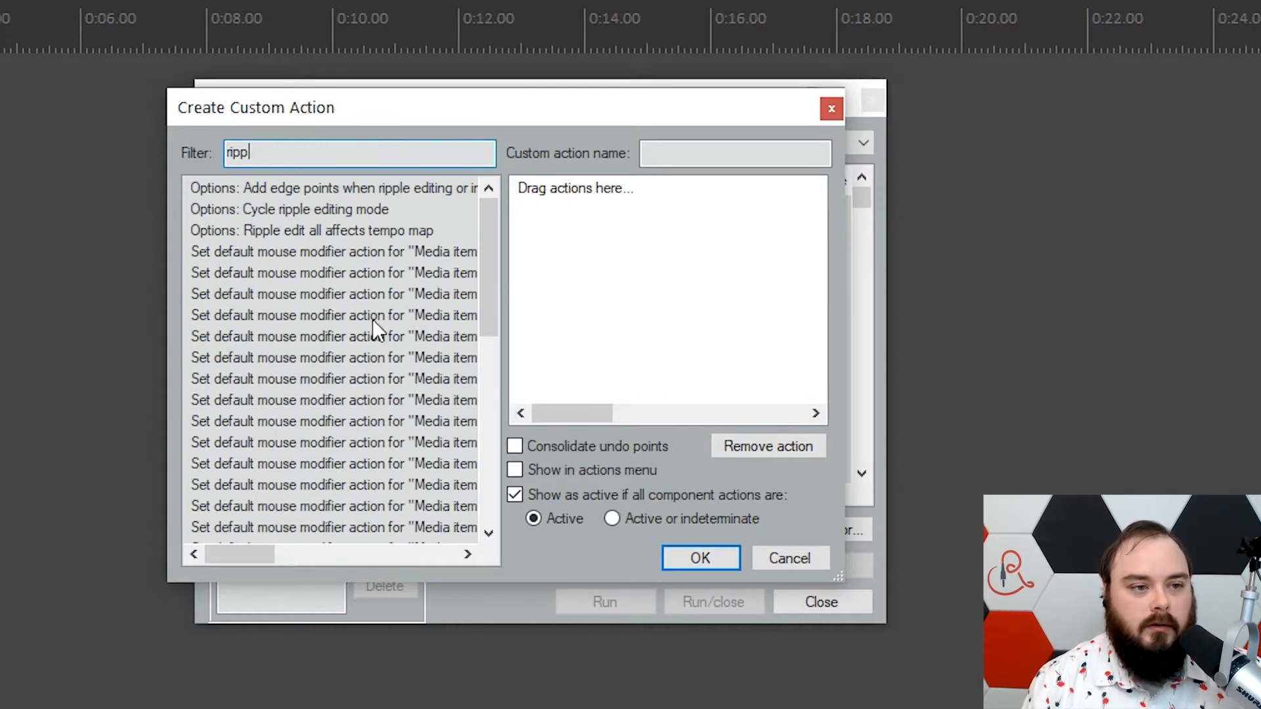
pyautogui.scroll(-5, 372, 319)
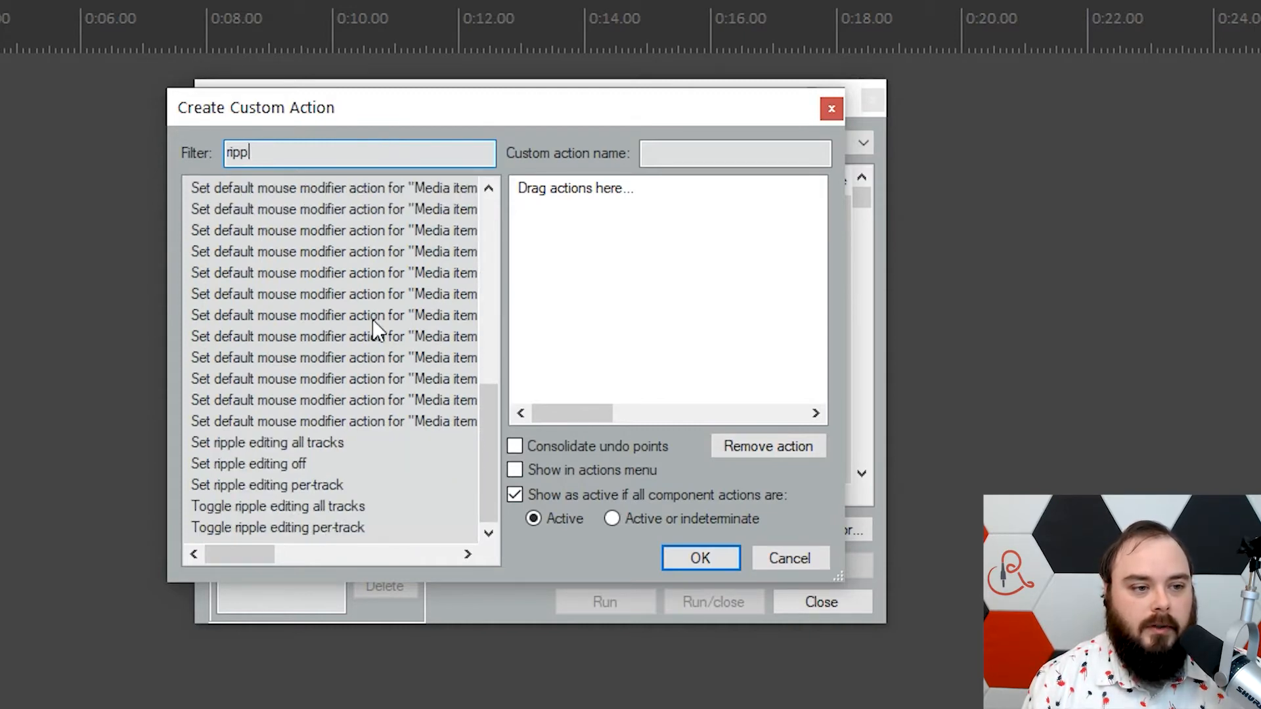
pyautogui.click(254, 462)
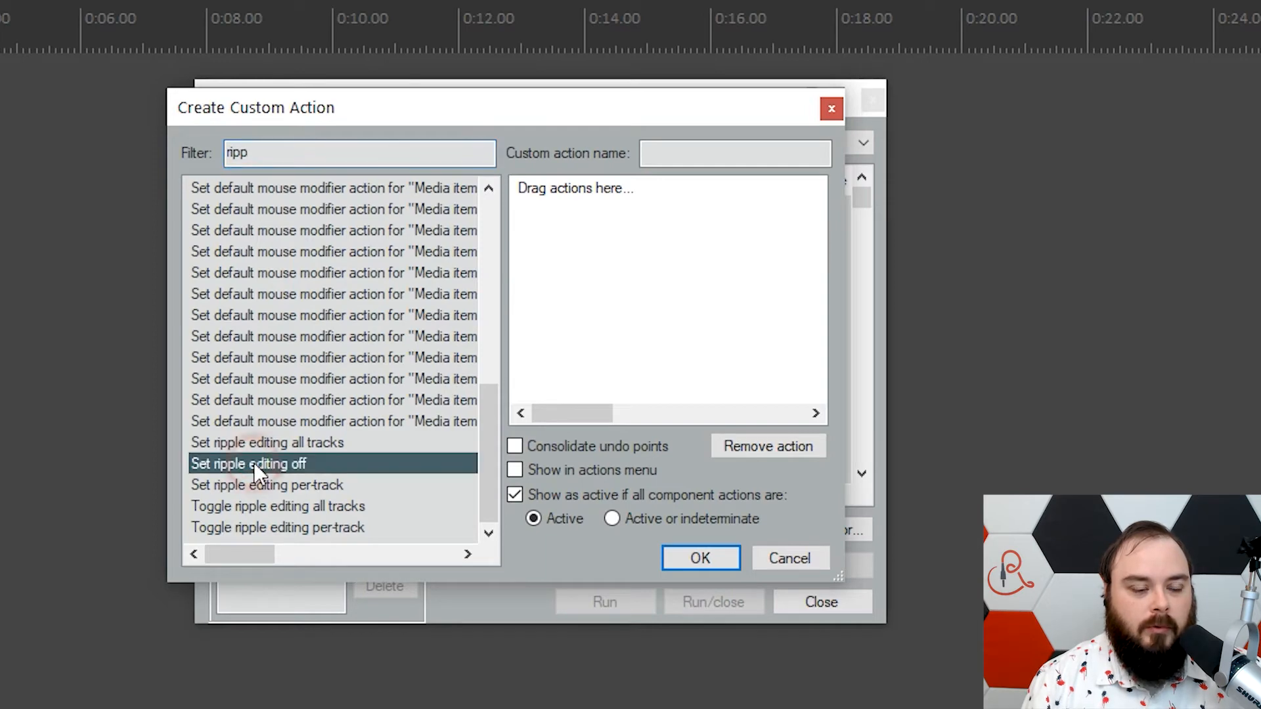
pyautogui.moveTo(237, 461); pyautogui.dragTo(604, 348)
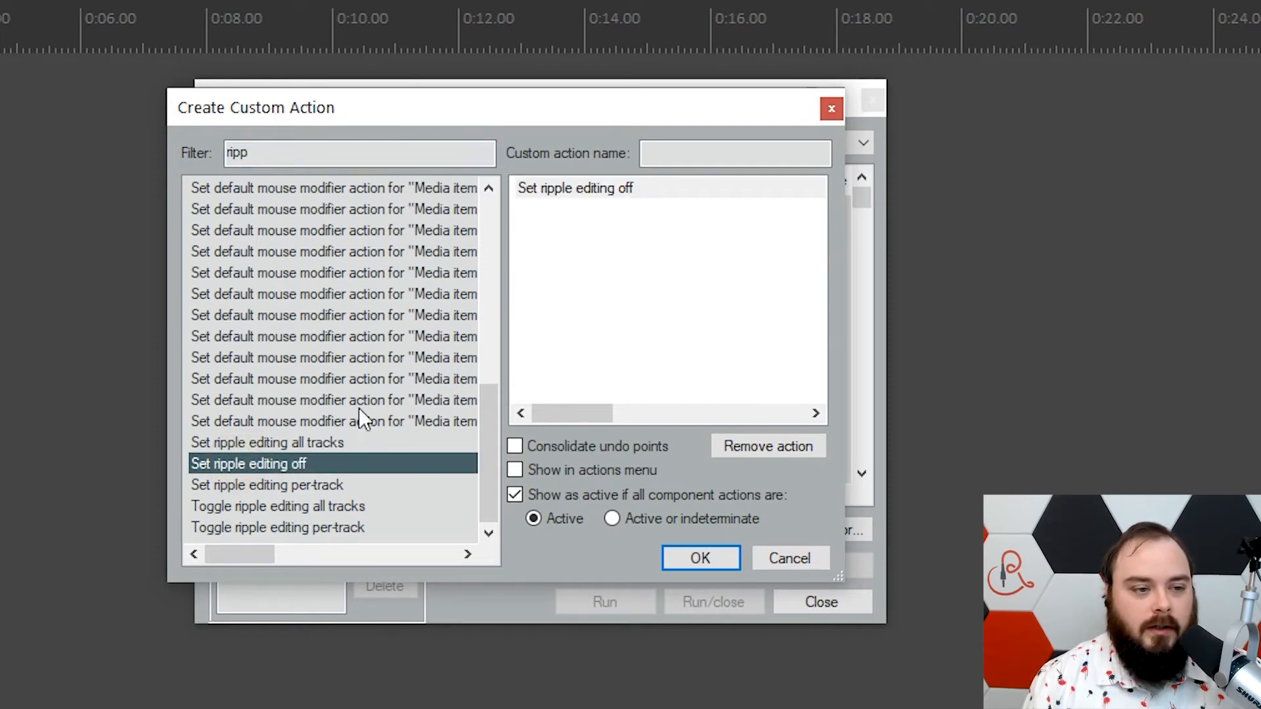
pyautogui.doubleClick(261, 444)
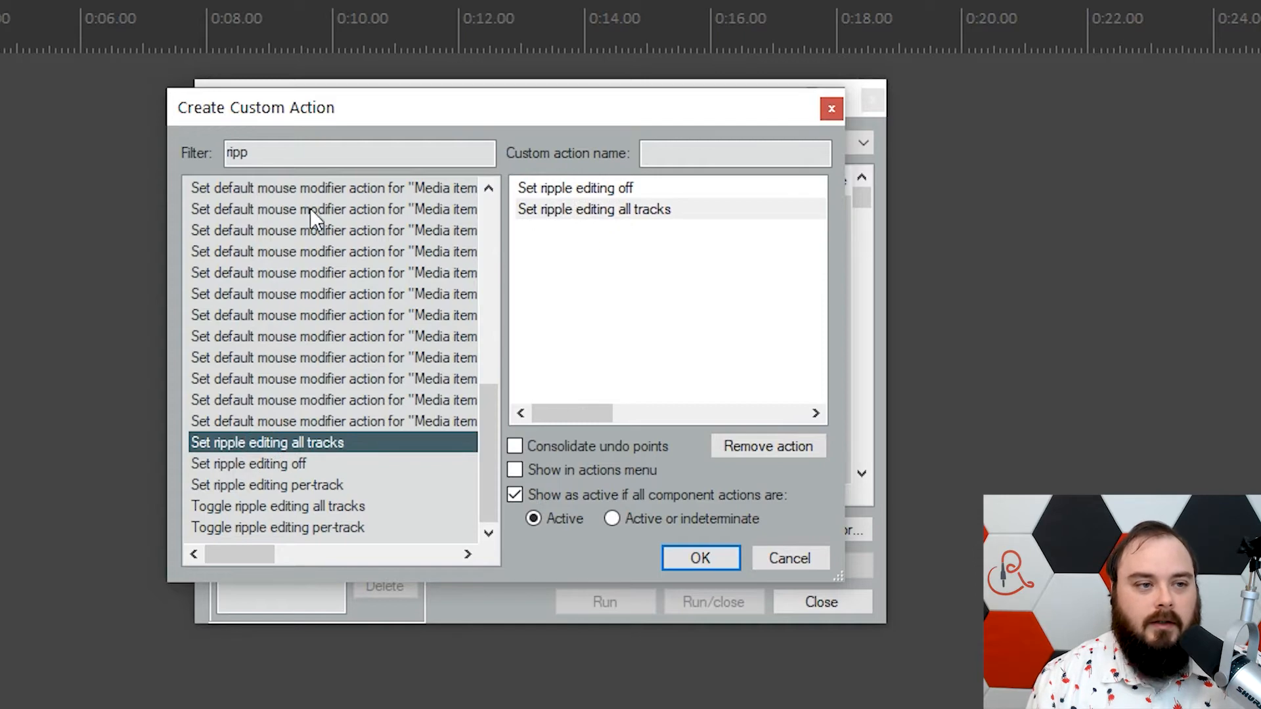
# - Filter the actions by "remove items" and insert the first Remove items/tracks/envelope points action between the two ripple editing actions
pyautogui.click(304, 146)
pyautogui.press('BackSpace')
pyautogui.press('BackSpace')
pyautogui.press('BackSpace')
pyautogui.press('BackSpace')
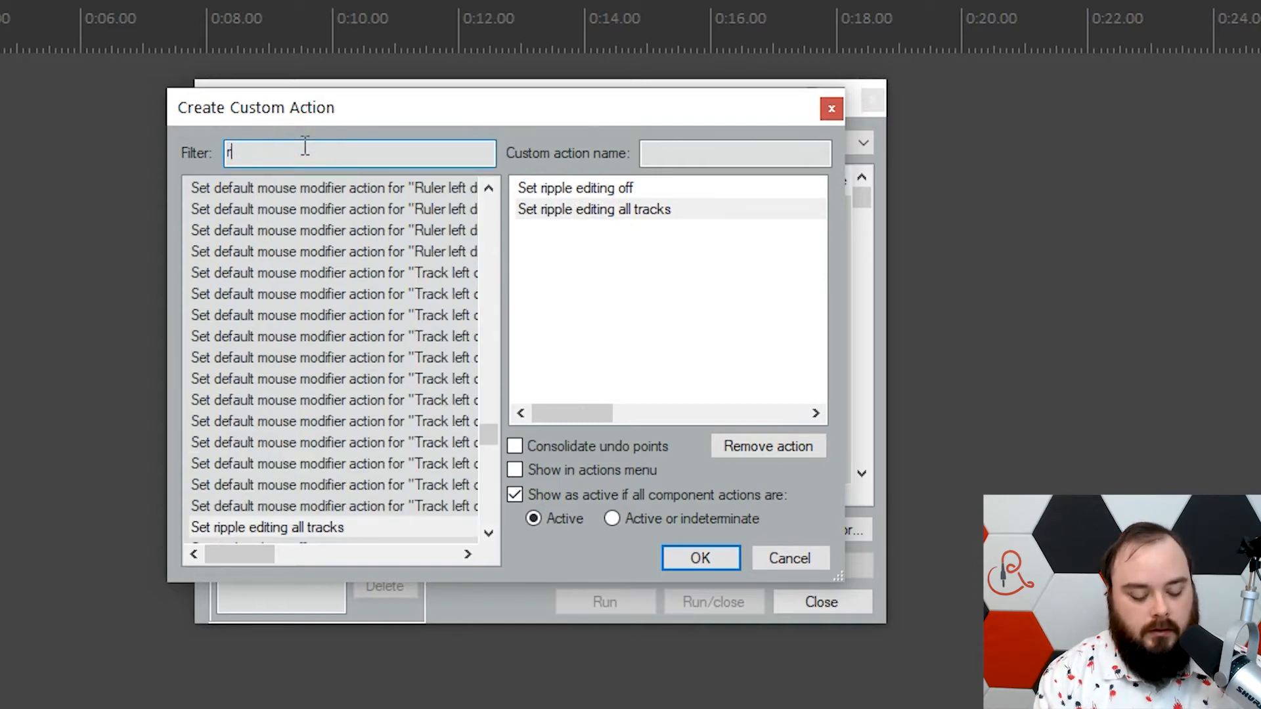
pyautogui.write('remove items')
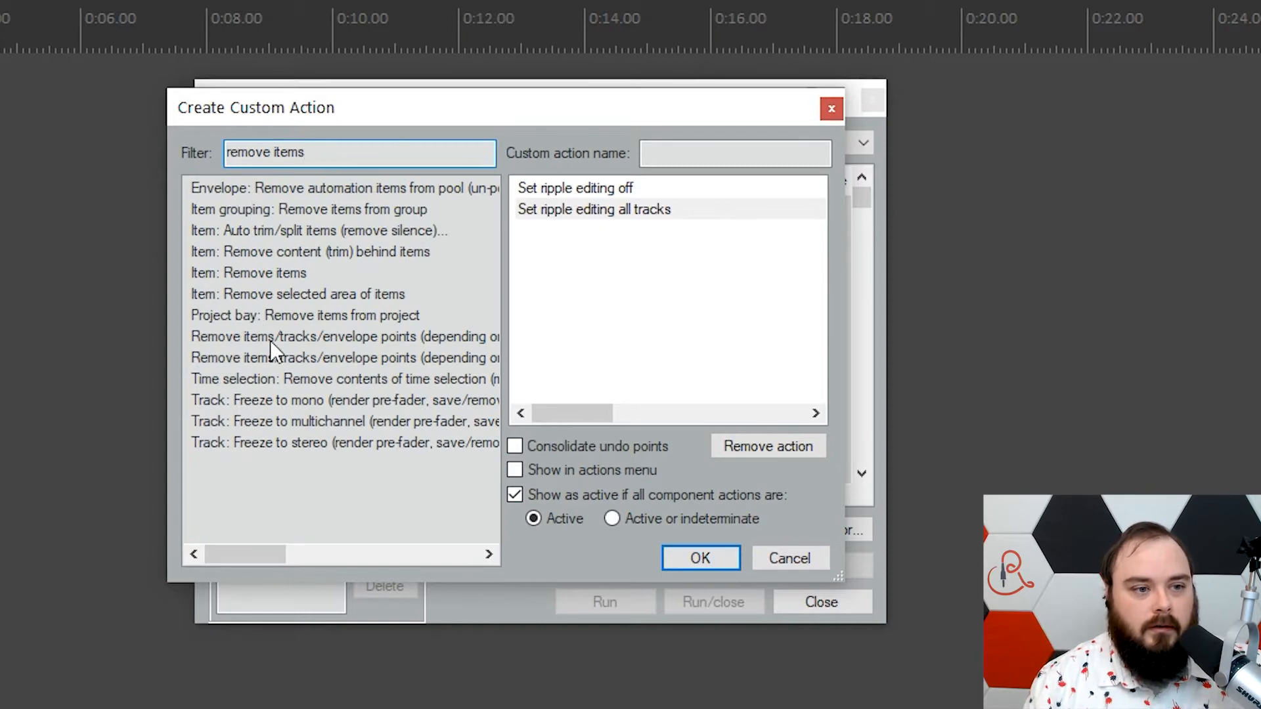
pyautogui.click(274, 358)
pyautogui.moveTo(264, 551); pyautogui.dragTo(230, 460)
pyautogui.click(204, 336)
pyautogui.moveTo(205, 335); pyautogui.dragTo(580, 214)
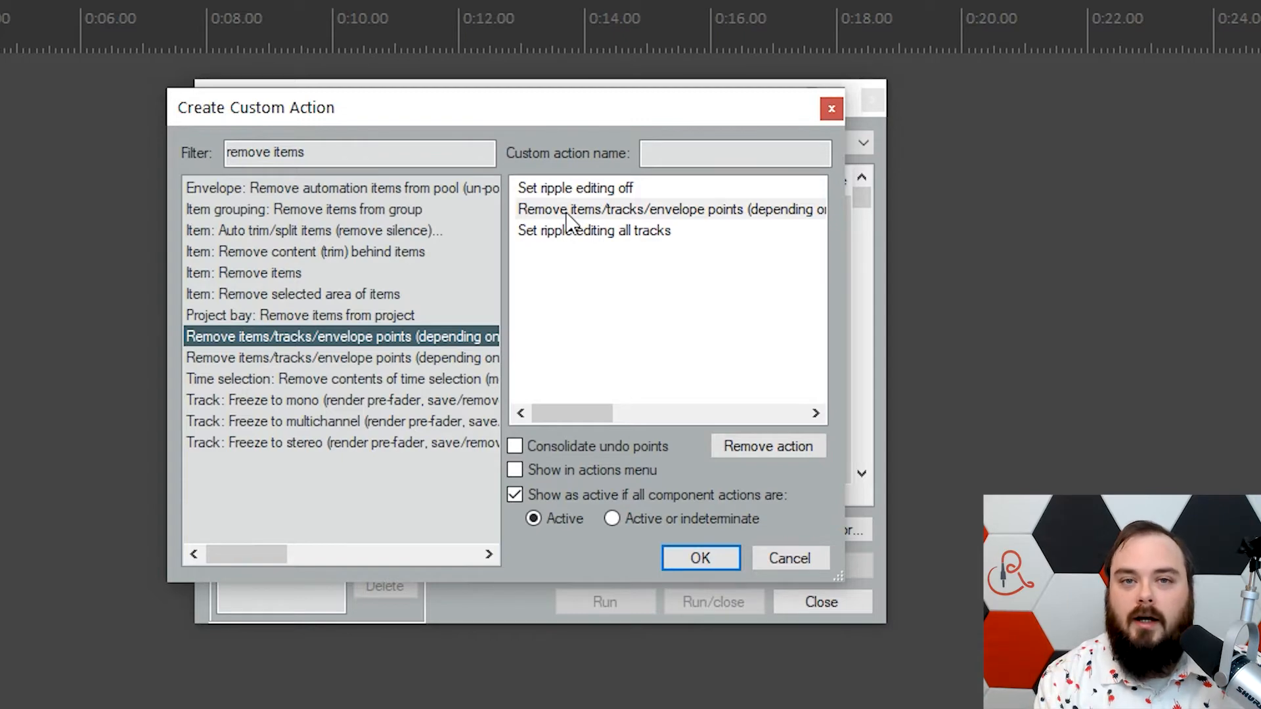
pyautogui.click(563, 232)
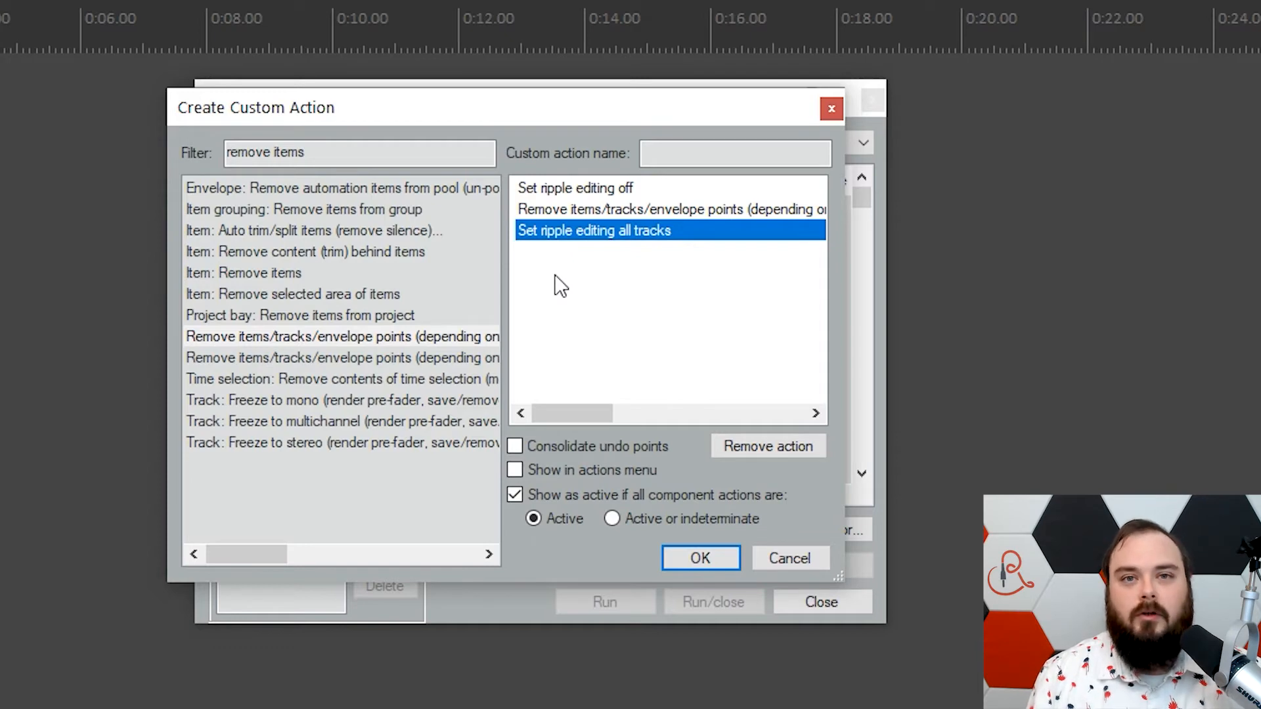
# - Name the custom action Multitrack Item Delete and save it with Consolidate undo points enabled
pyautogui.click(707, 153)
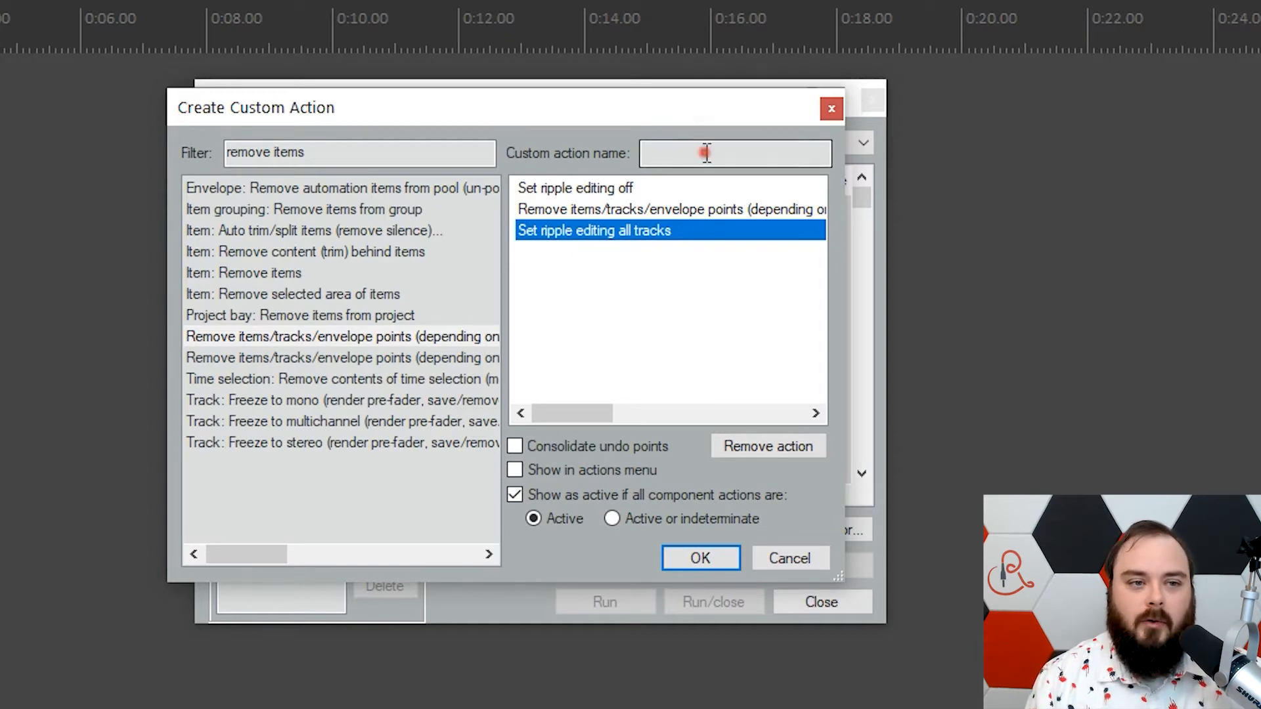
pyautogui.write('Mult')
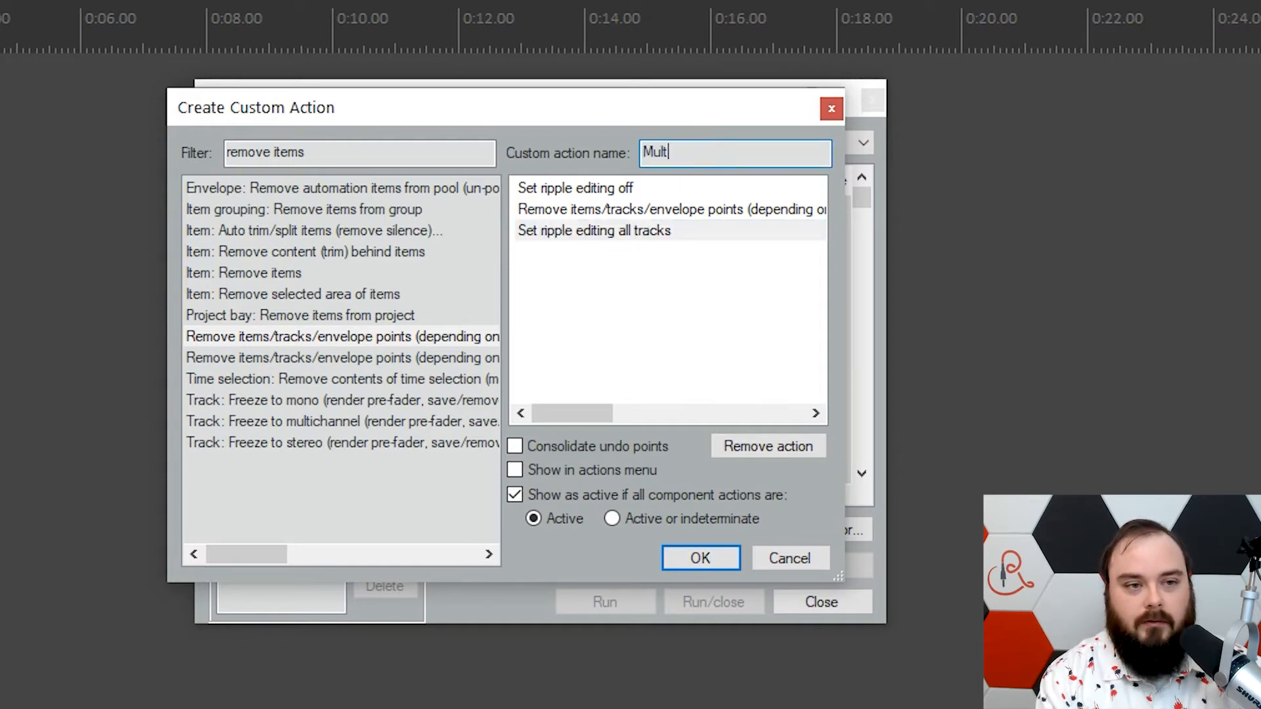
pyautogui.write('itrac')
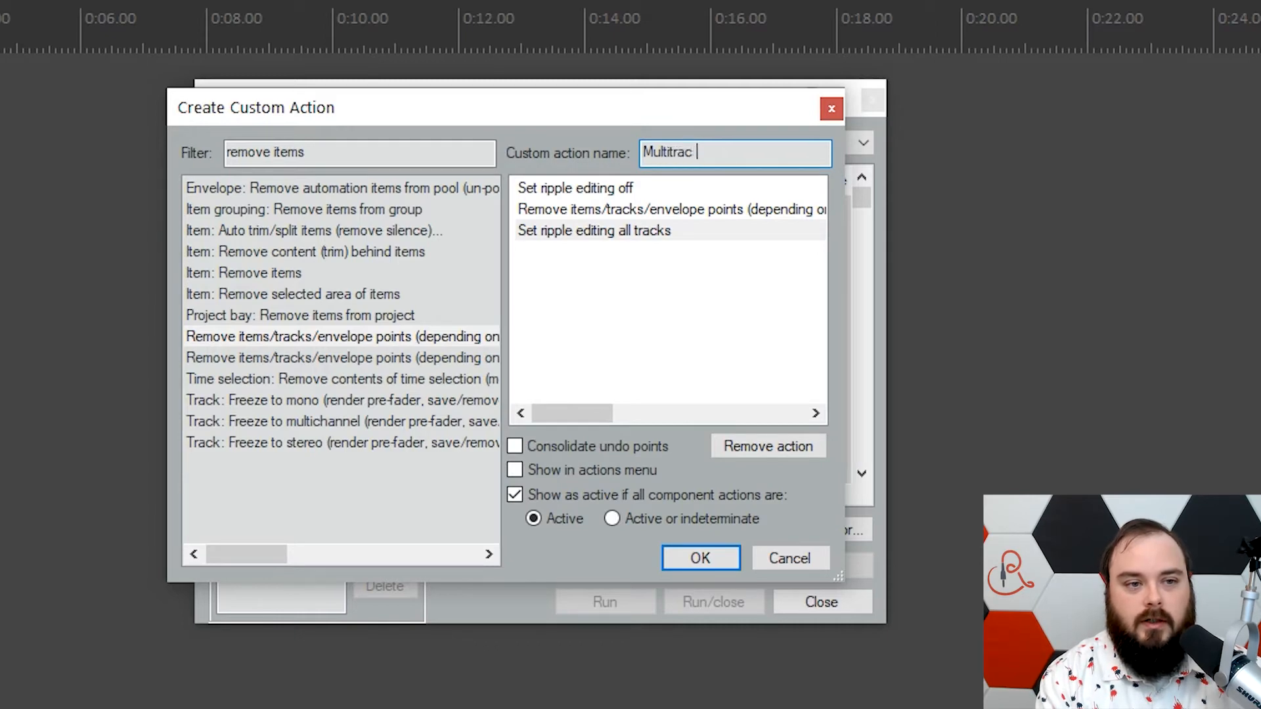
pyautogui.write('k I')
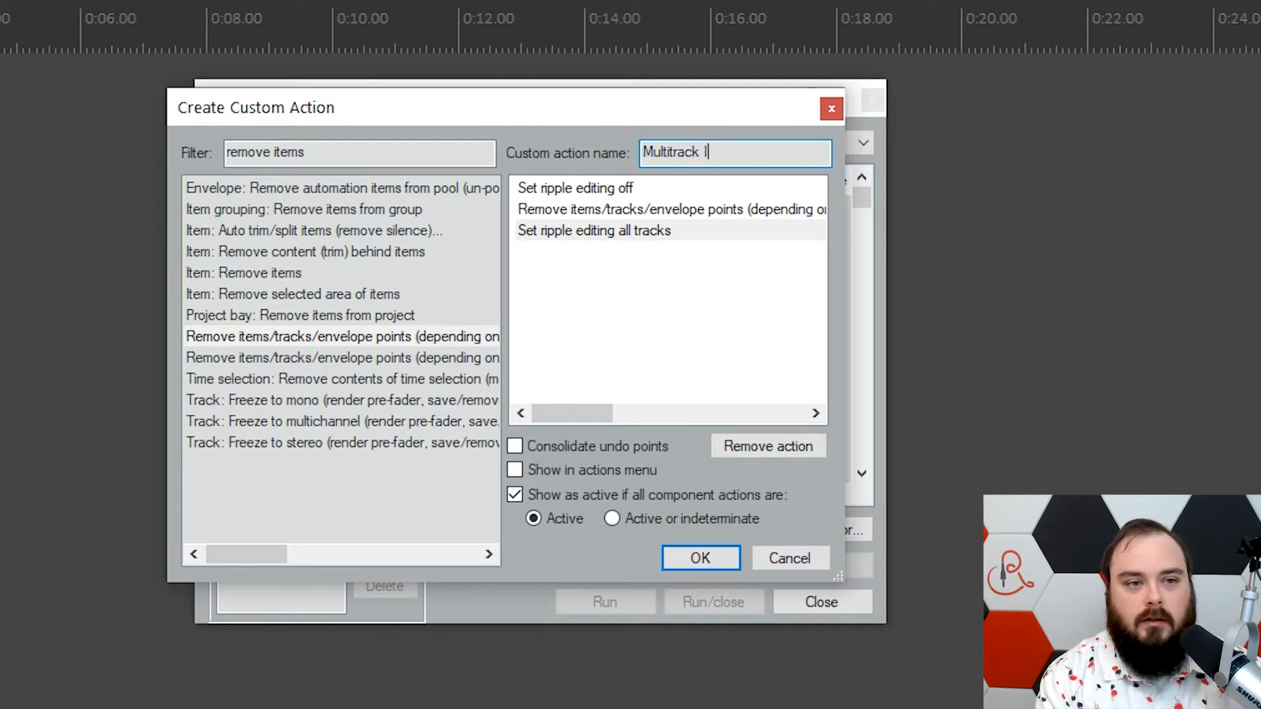
pyautogui.write('tem Delte')
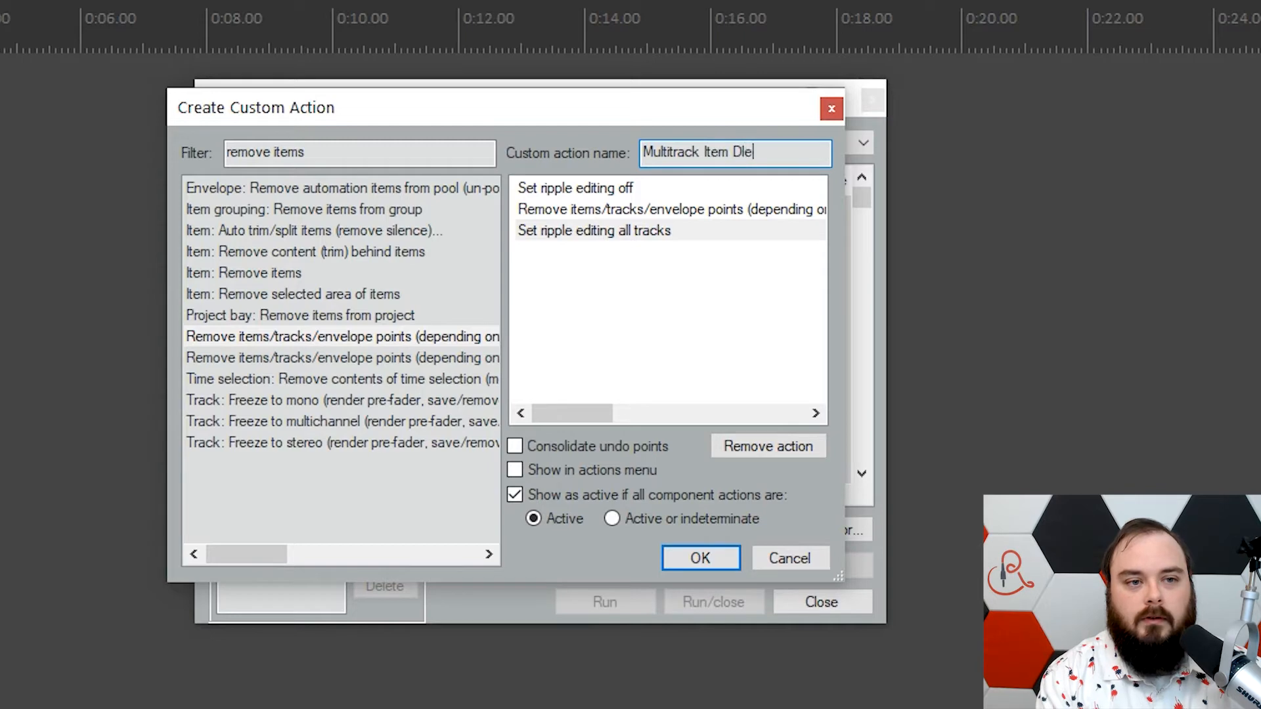
pyautogui.press('BackSpace')
pyautogui.press('BackSpace')
pyautogui.write('elte')
pyautogui.press('BackSpace')
pyautogui.press('BackSpace')
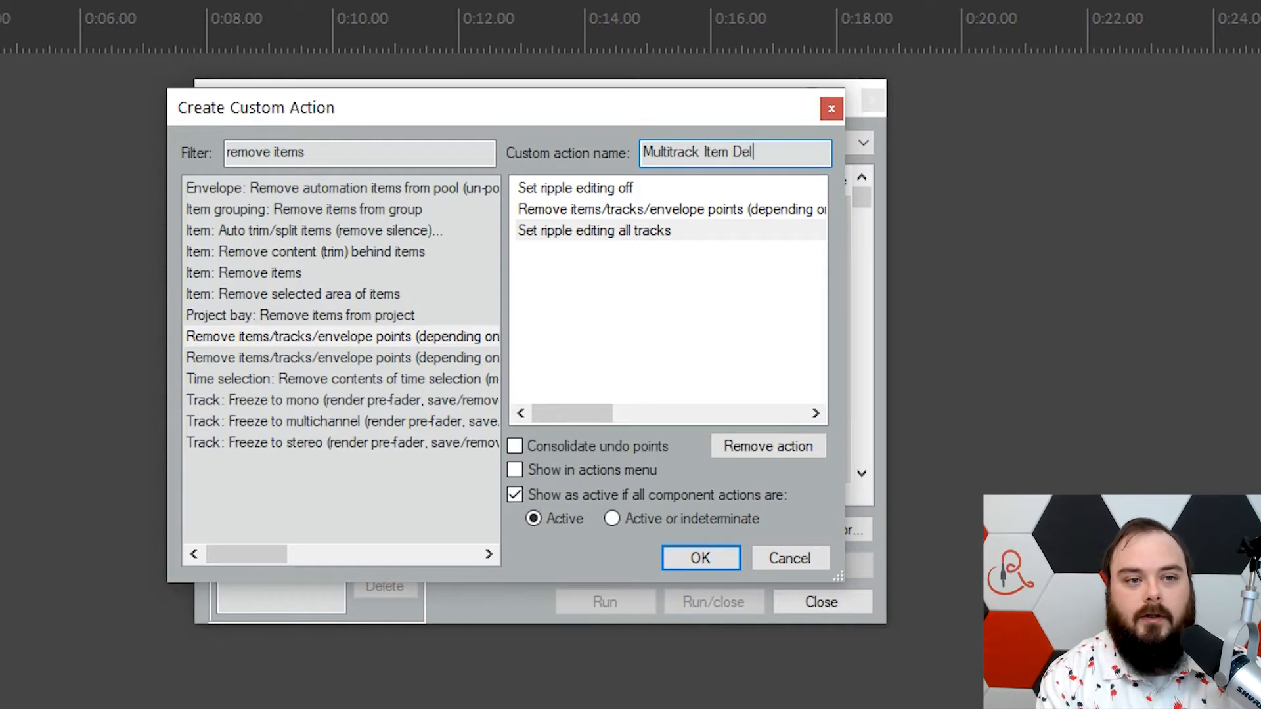
pyautogui.write('ete')
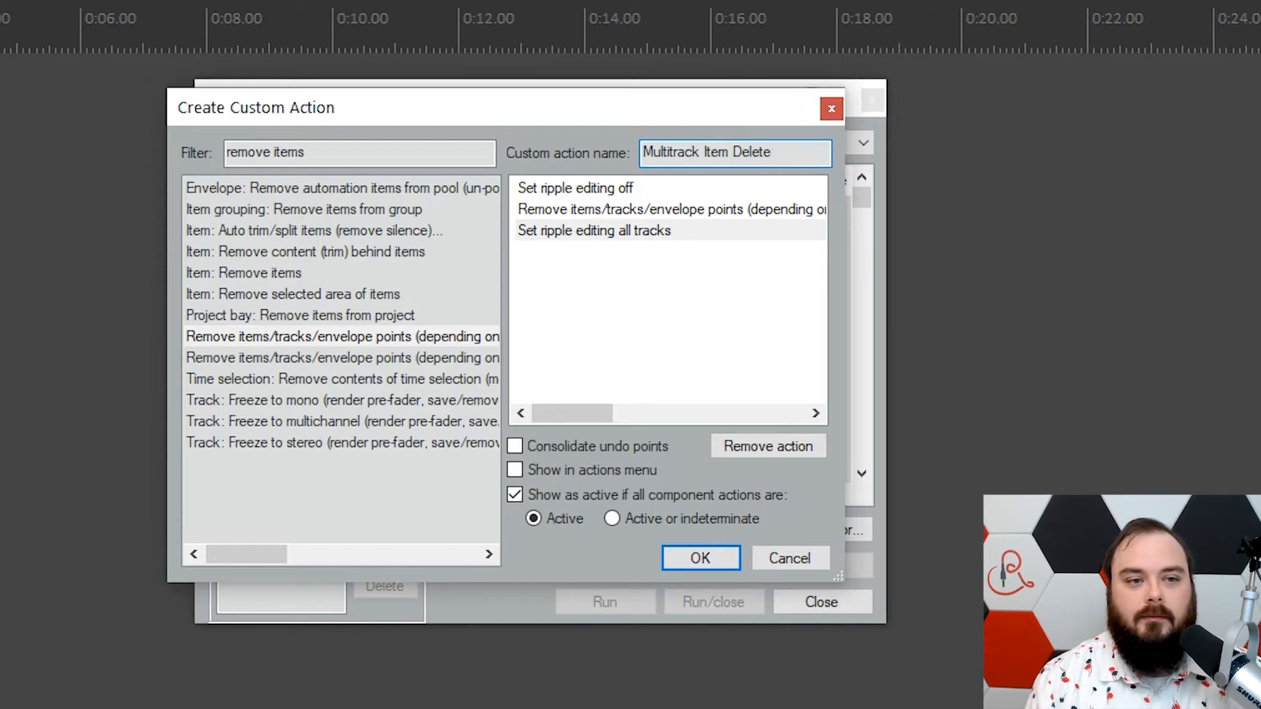
pyautogui.click(542, 447)
pyautogui.click(700, 557)
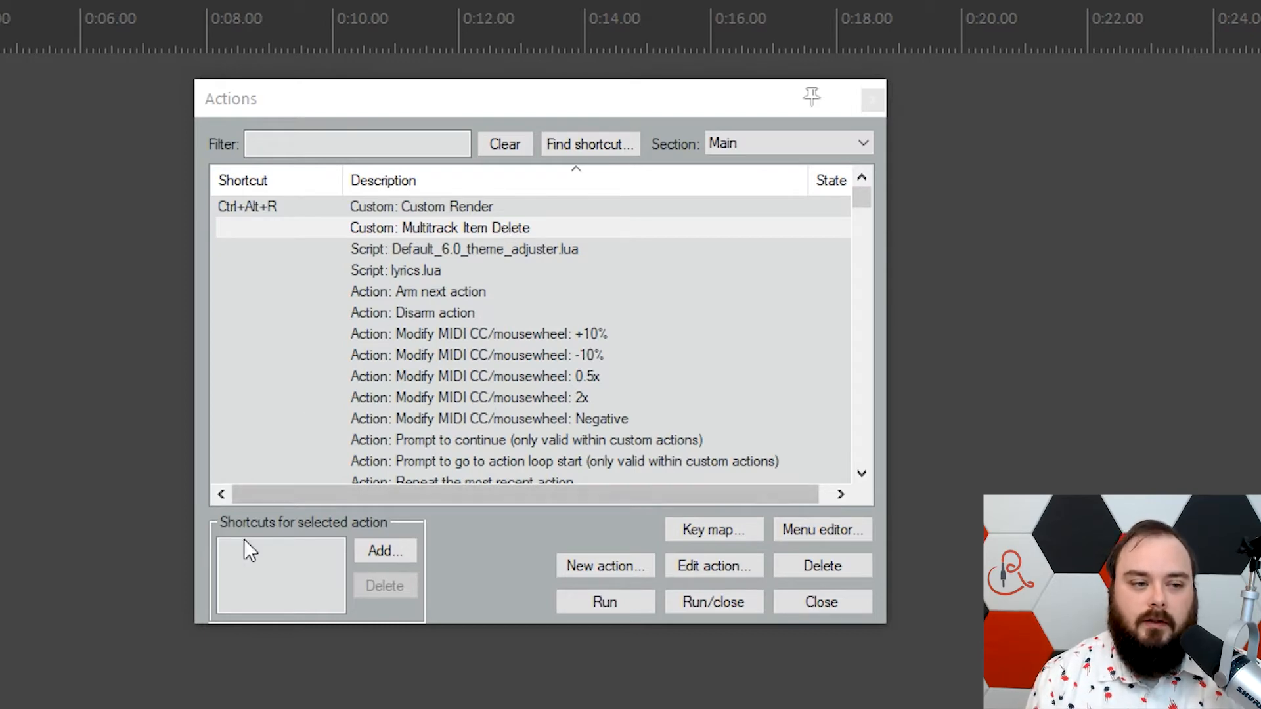
# - Assign the shortcut D to the Multitrack Item Delete custom action
pyautogui.click(375, 552)
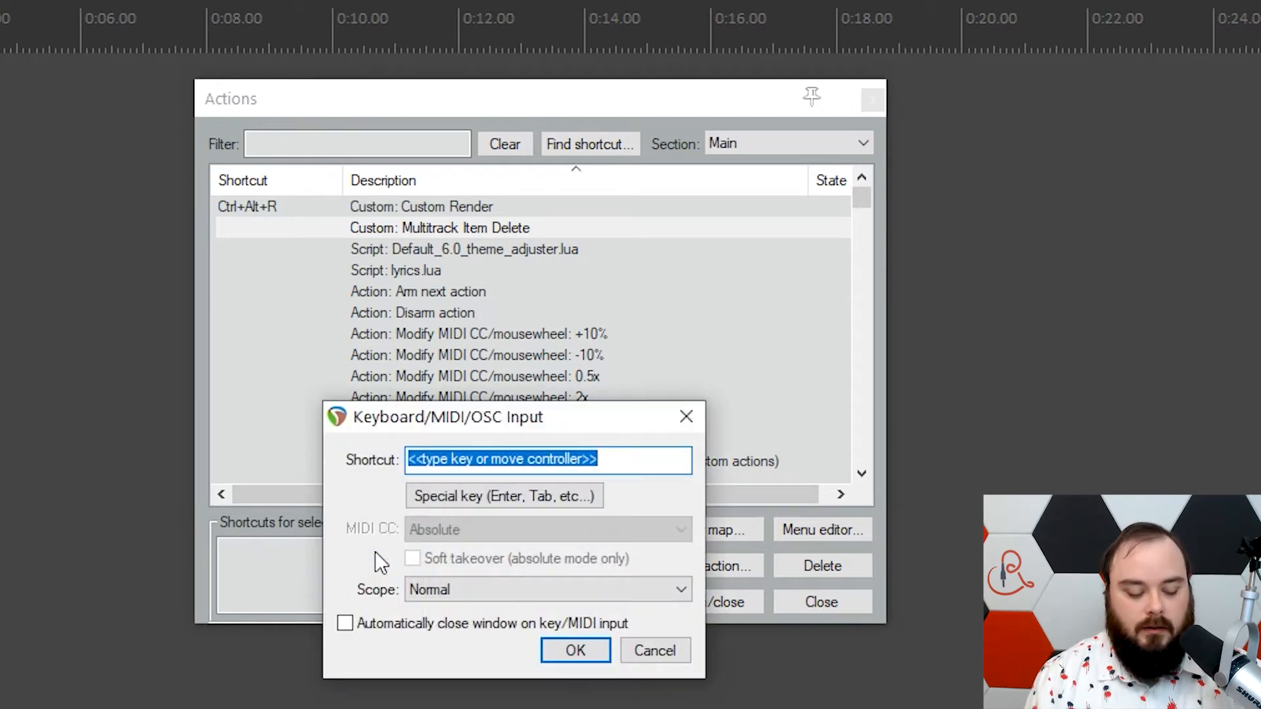
pyautogui.press('d')
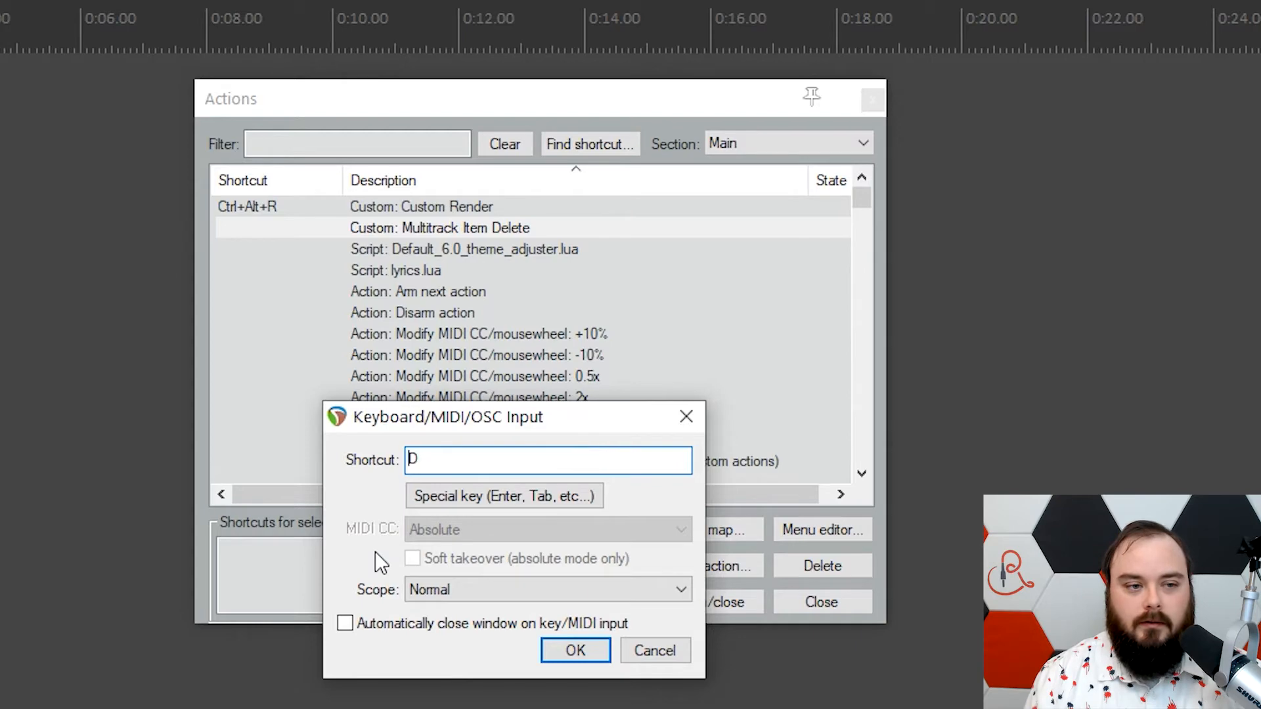
pyautogui.click(575, 651)
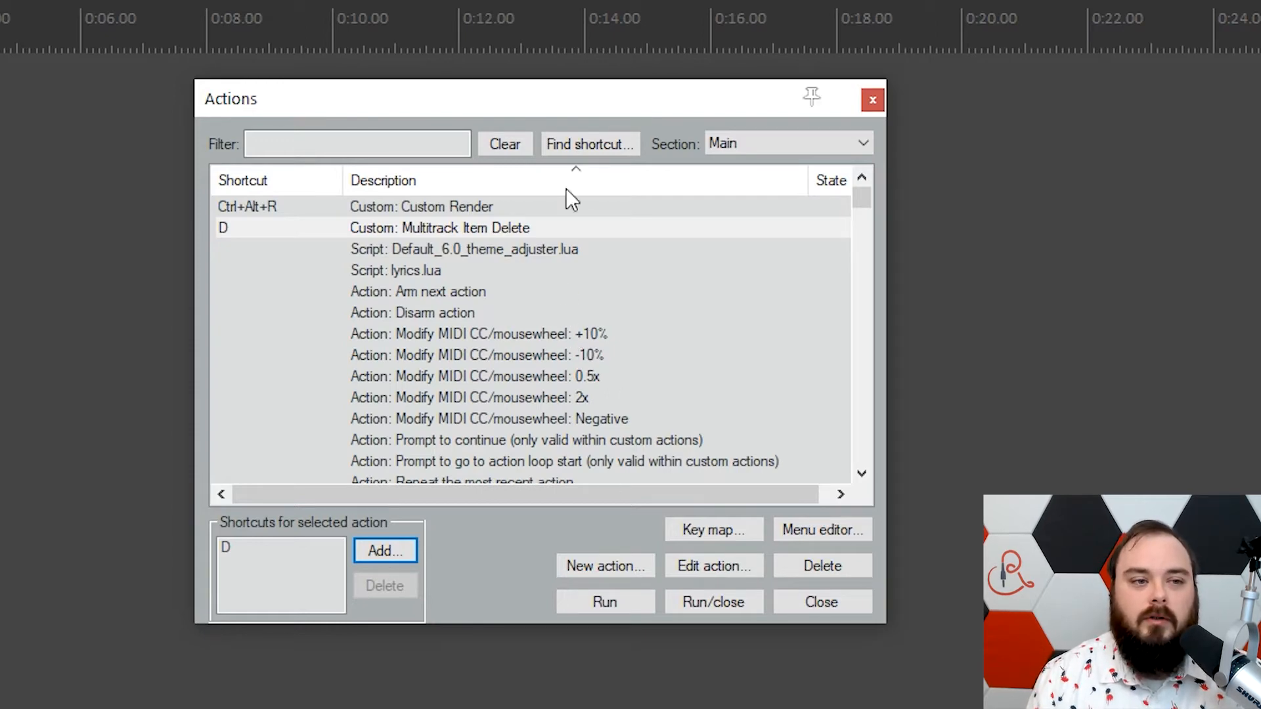
# - Look up which action is assigned to the shortcut C
pyautogui.click(588, 144)
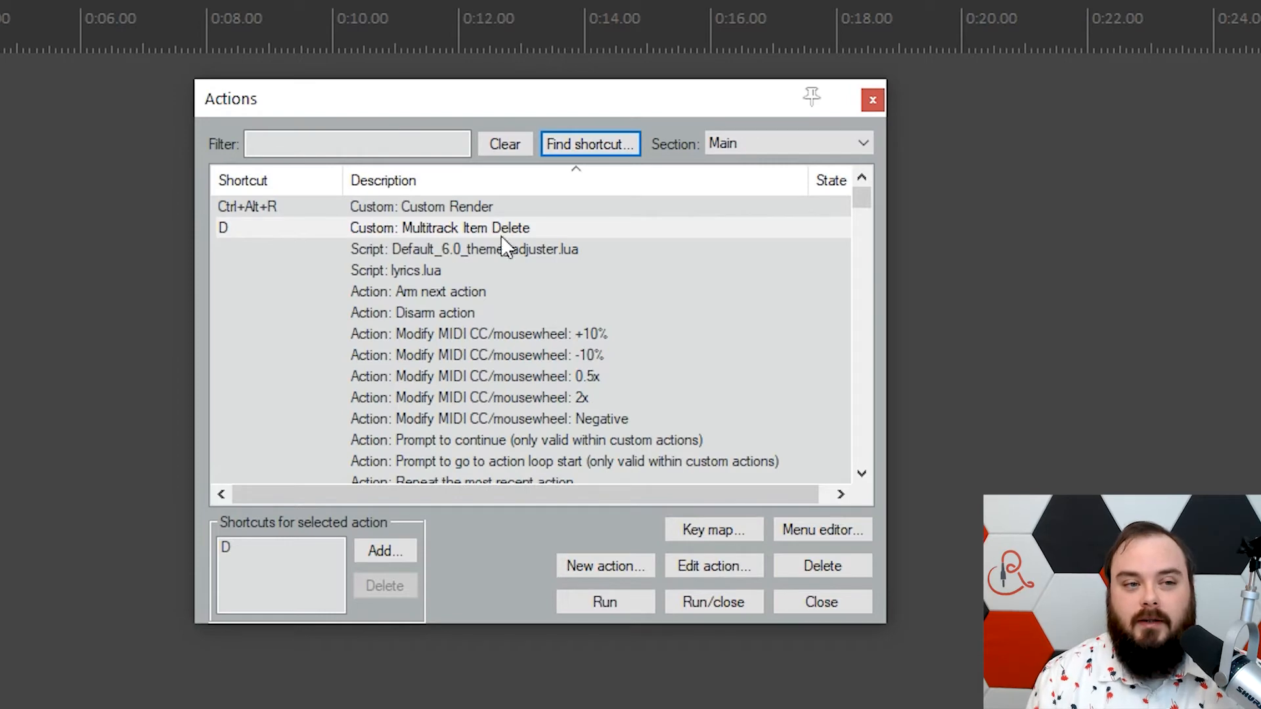
pyautogui.click(578, 148)
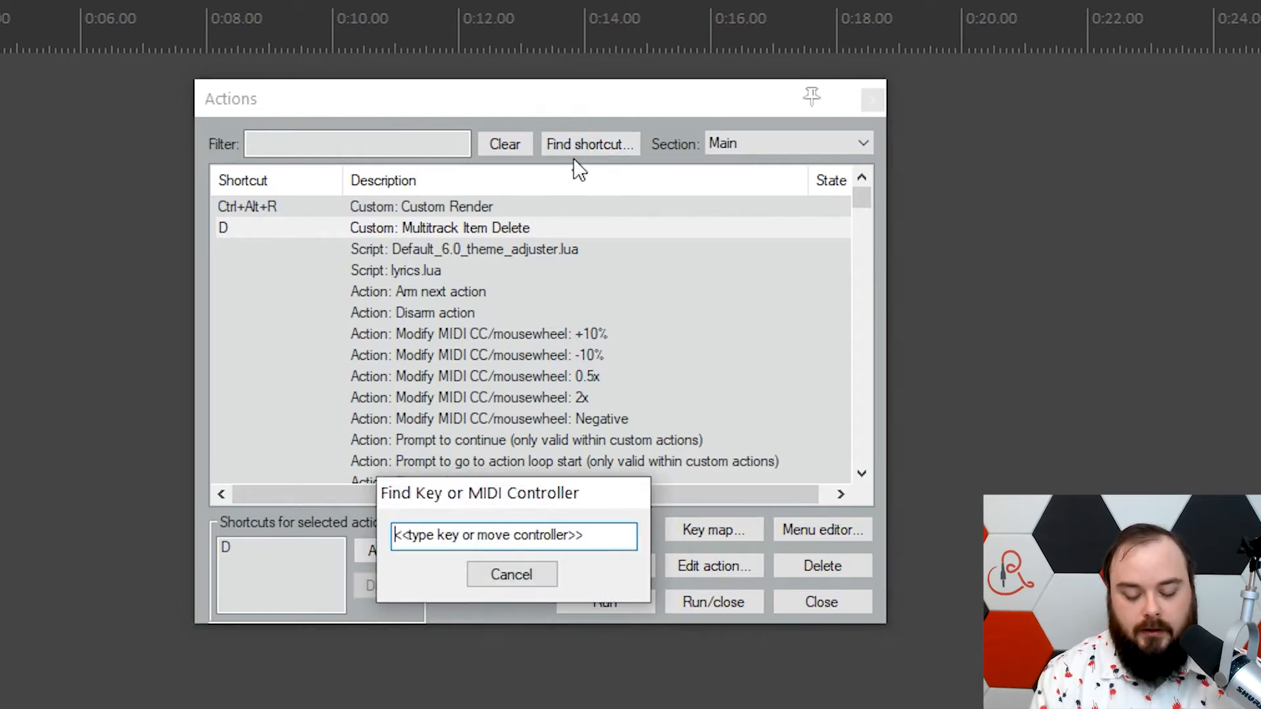
pyautogui.press('c')
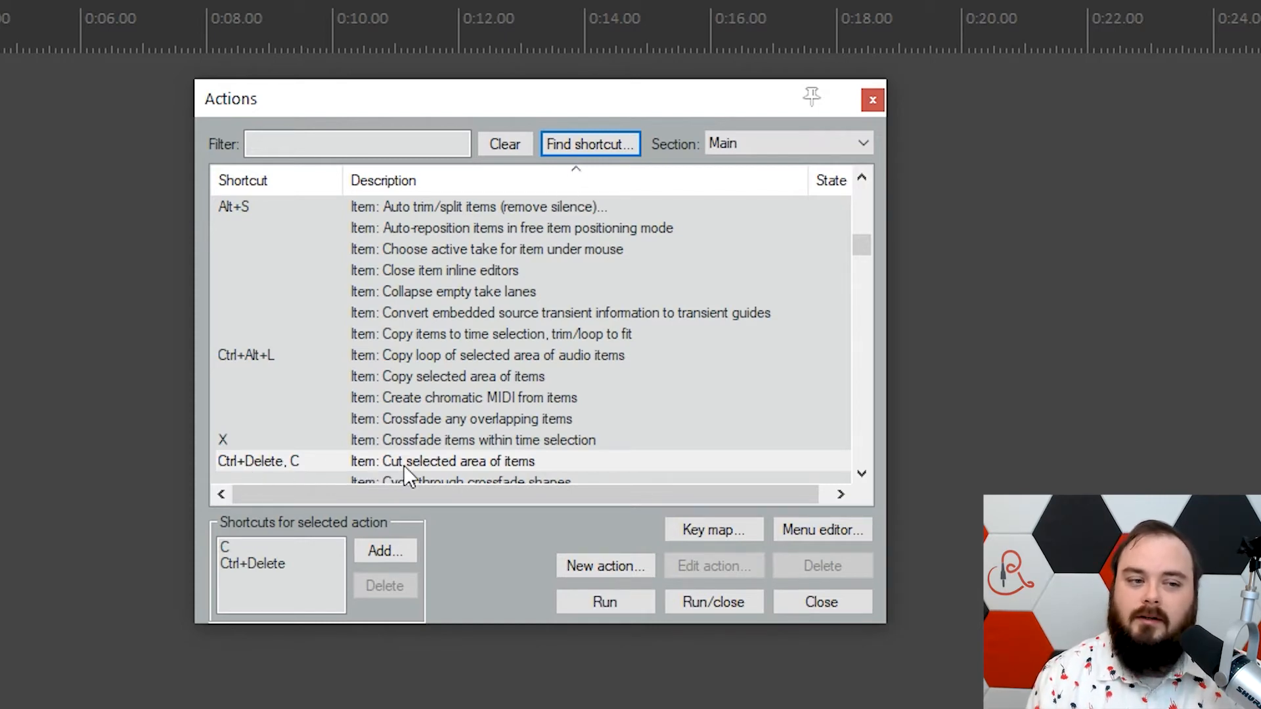
pyautogui.click(488, 462)
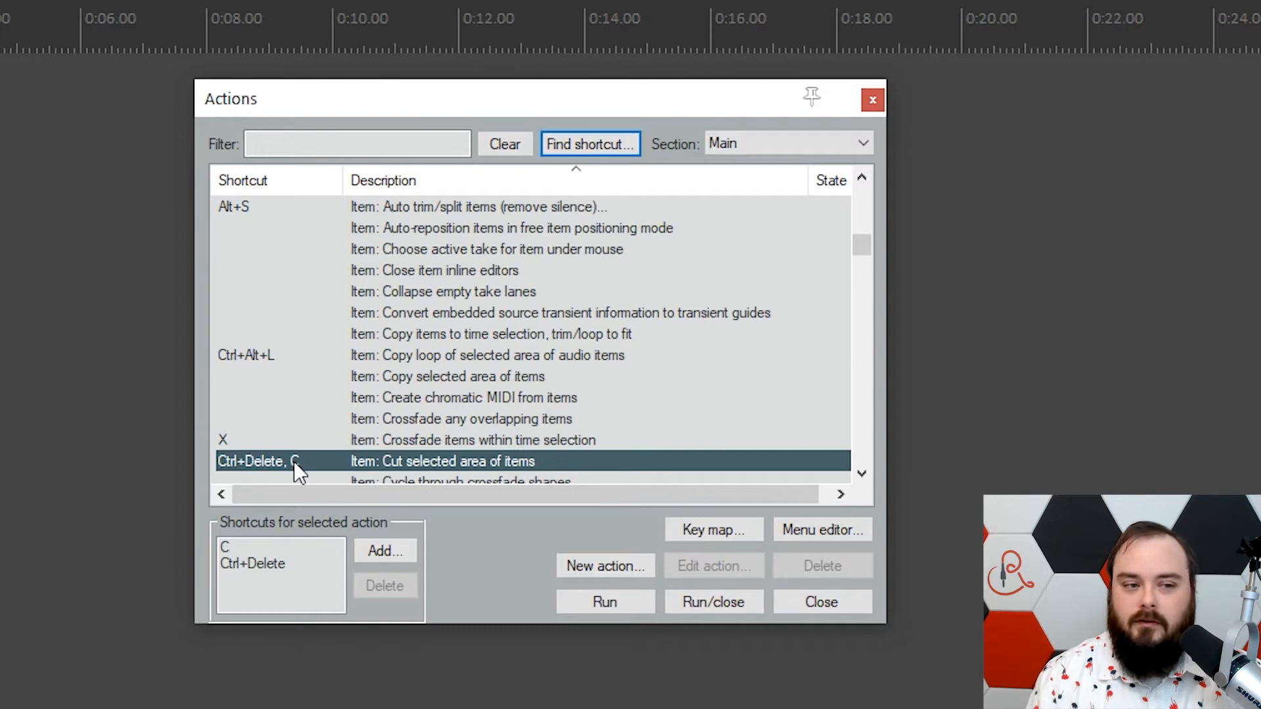
pyautogui.click(403, 553)
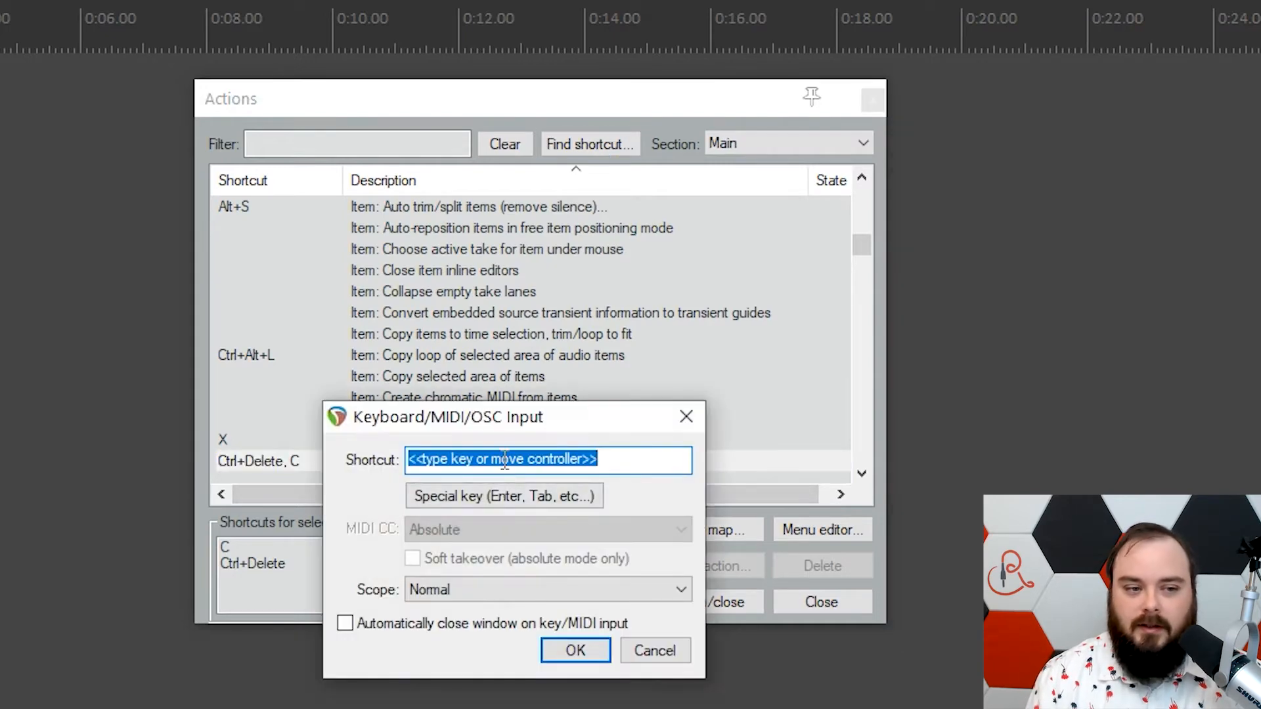
pyautogui.click(654, 651)
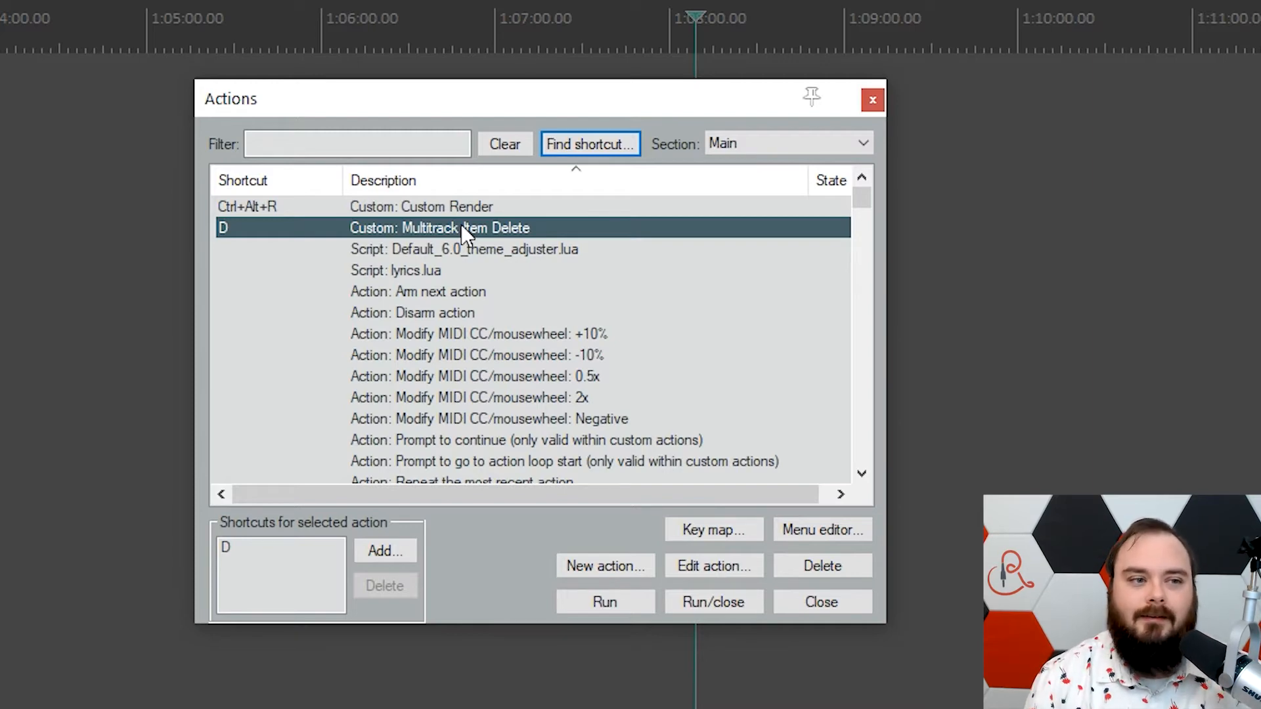
# - Filter the actions by "auto trim/spl", assign Alt+S to Item: Auto trim/split items (remove silence), and close the Actions window
pyautogui.click(353, 146)
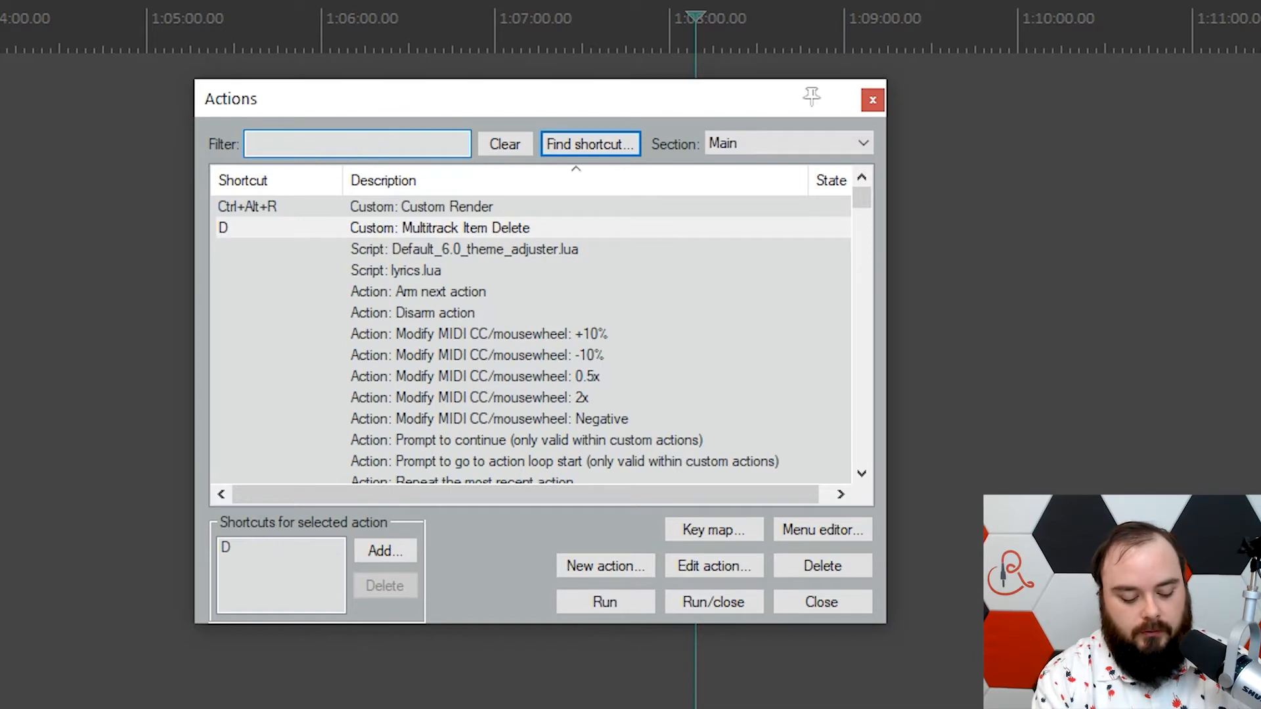
pyautogui.write('auto tr')
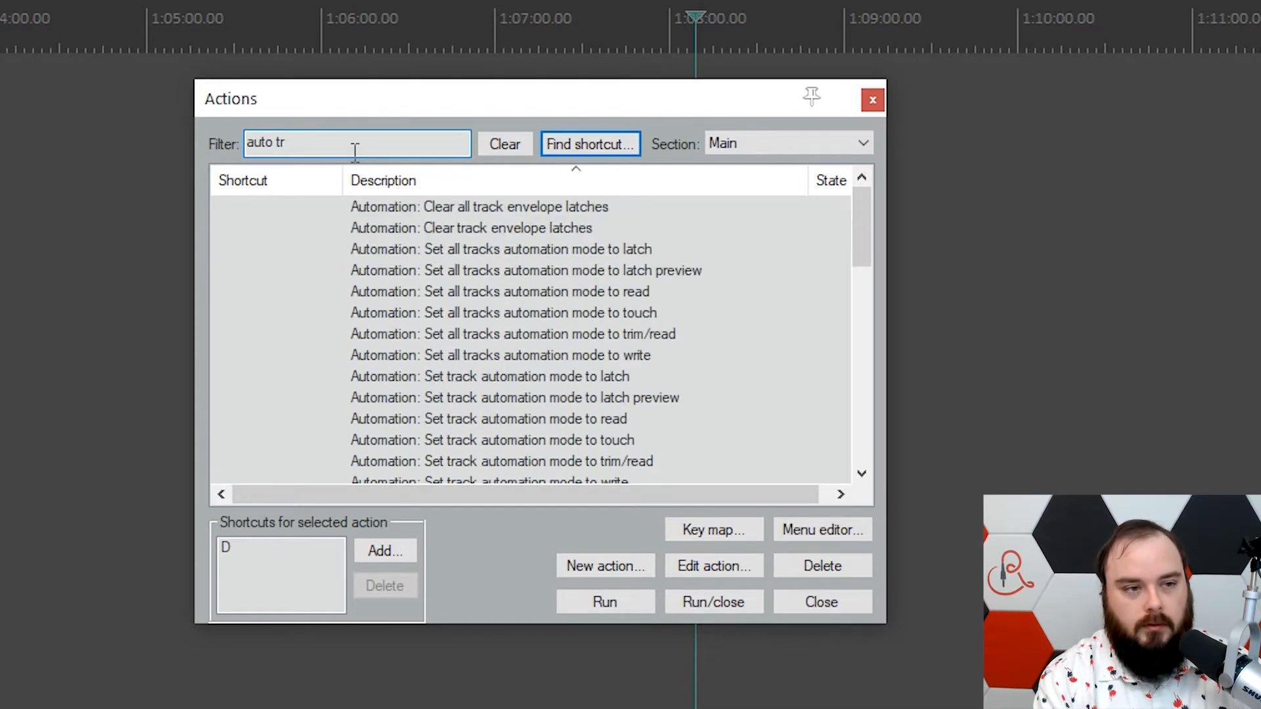
pyautogui.write('im')
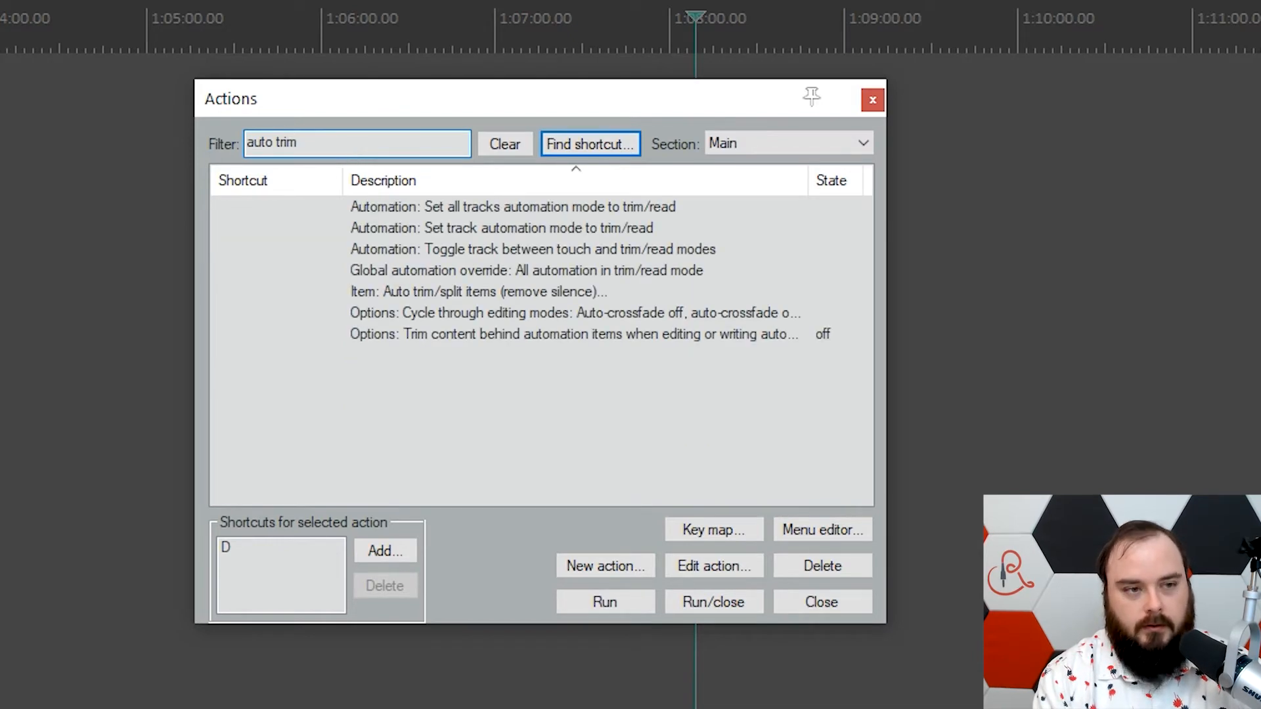
pyautogui.write('/spl')
pyautogui.click(391, 214)
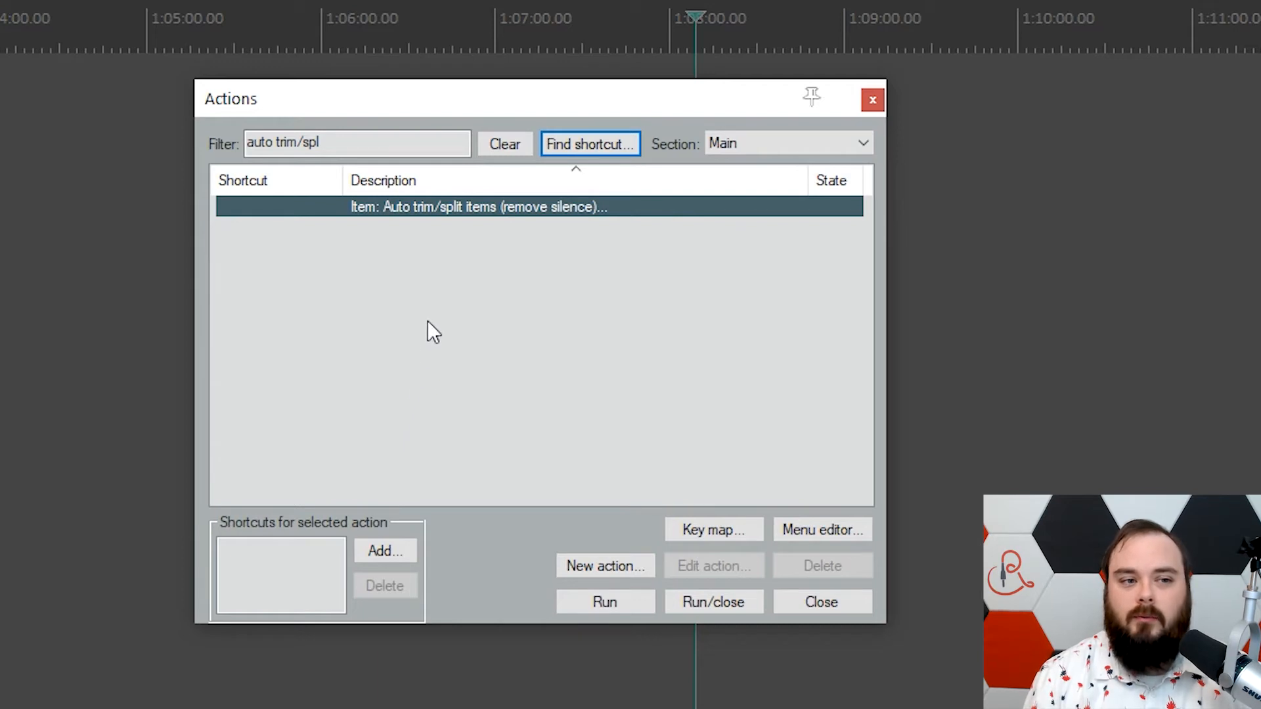
pyautogui.click(389, 548)
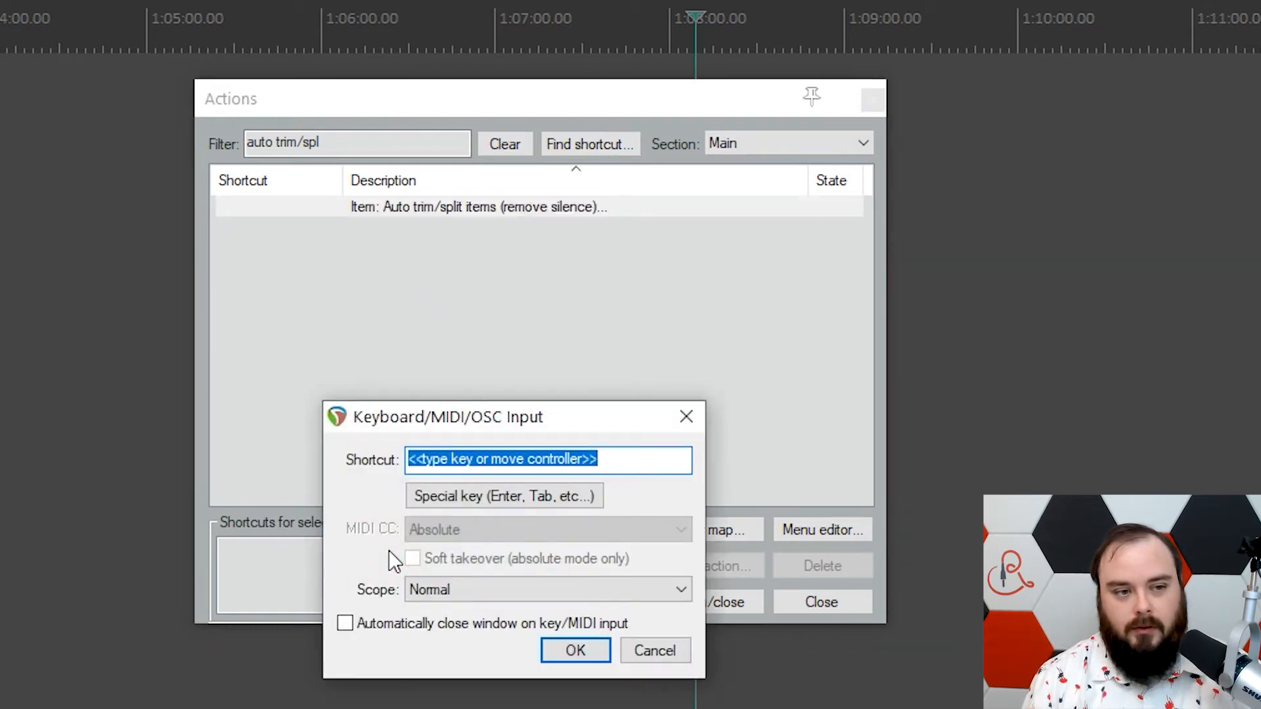
pyautogui.hotkey('alt', 's')
pyautogui.click(581, 644)
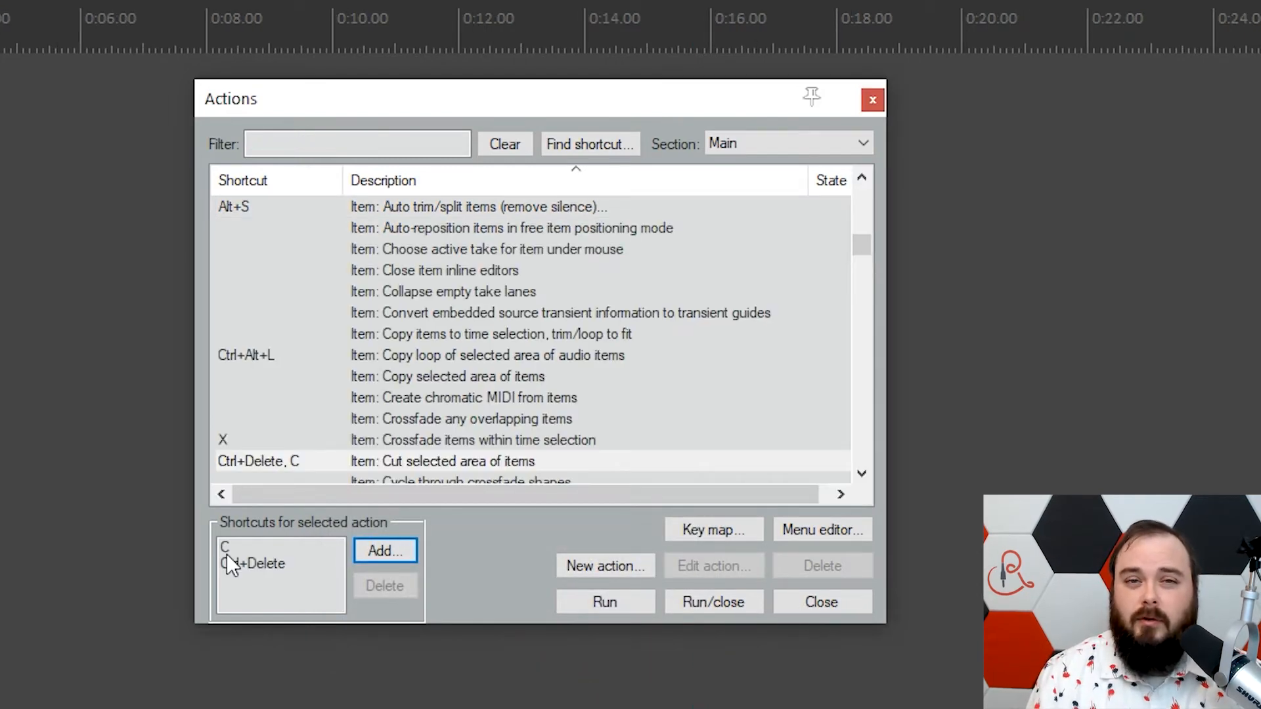
pyautogui.click(835, 601)
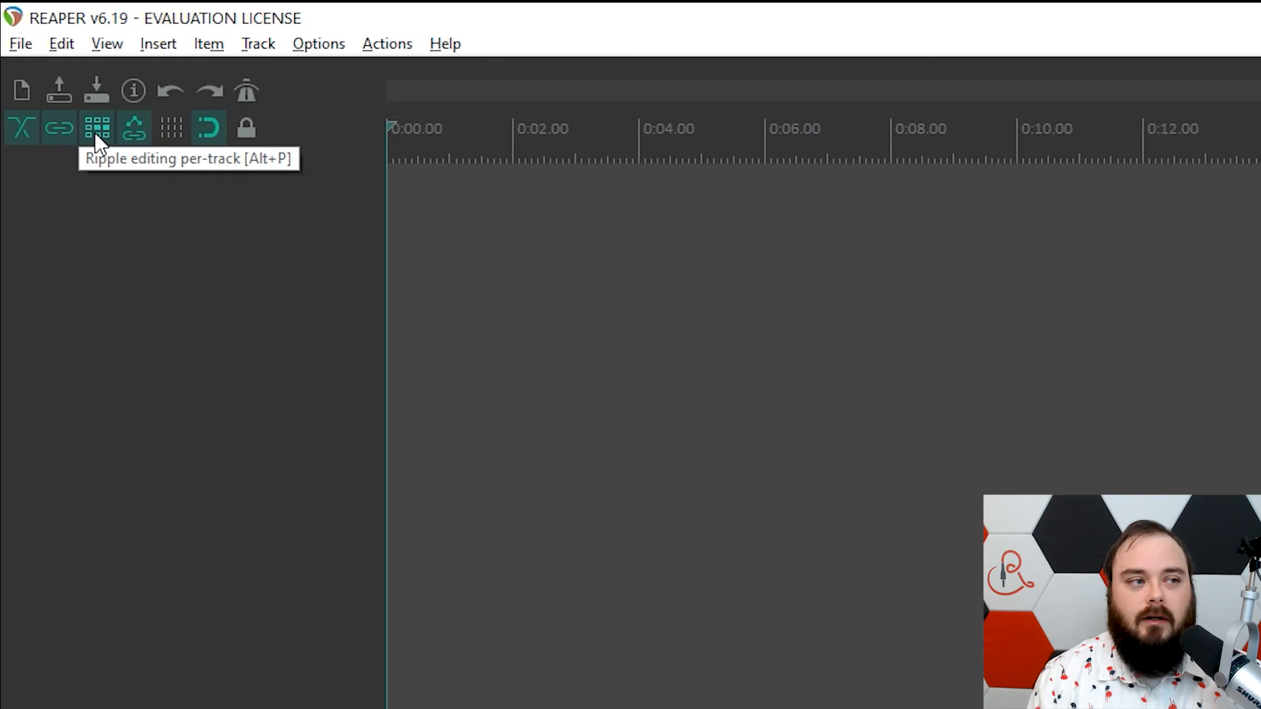
# - Cycle ripple editing through all tracks and off, back to per-track
pyautogui.click(95, 132)
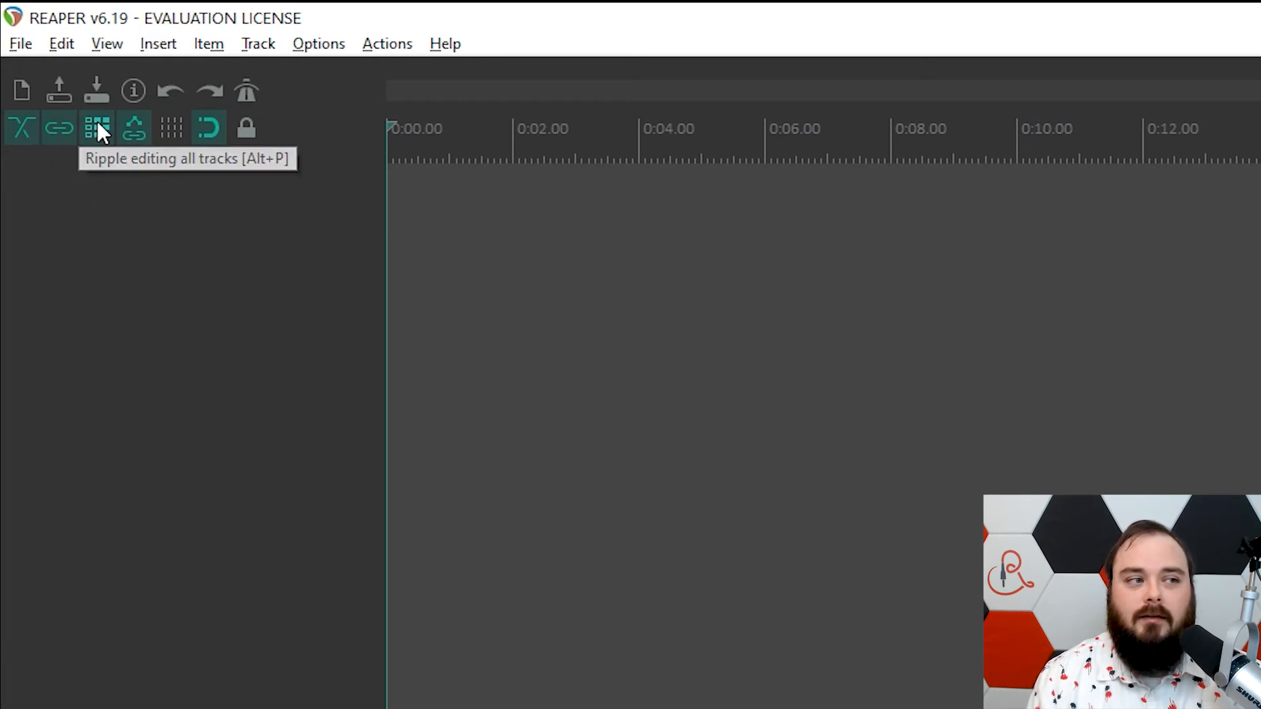
pyautogui.click(97, 127)
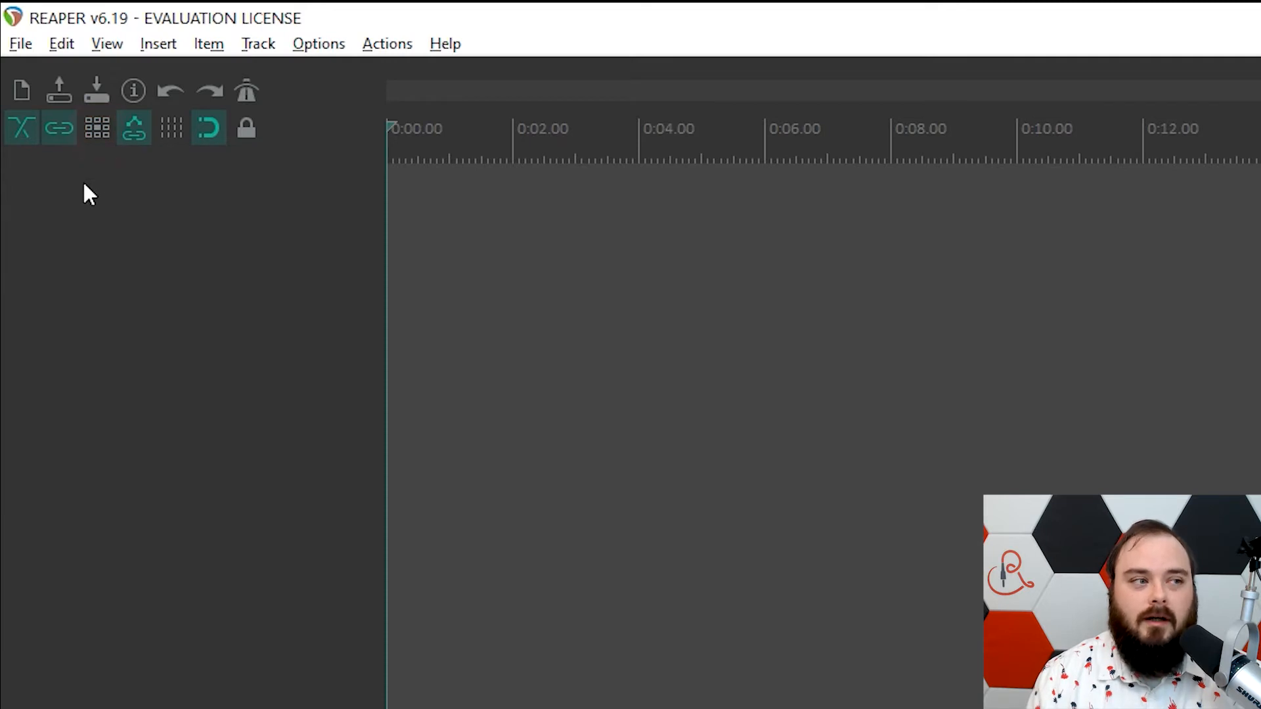
pyautogui.click(93, 140)
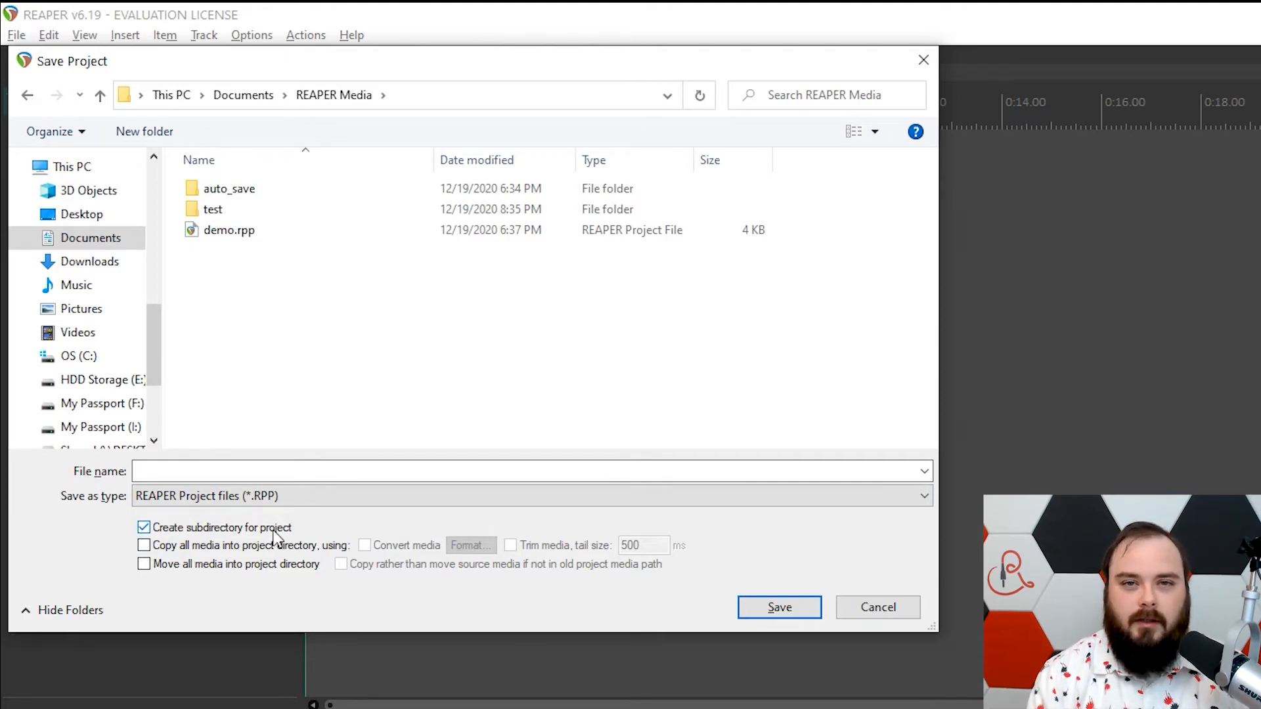
# - Save the project as "multitrack example" in its own subdirectory of REAPER Media
pyautogui.click(274, 470)
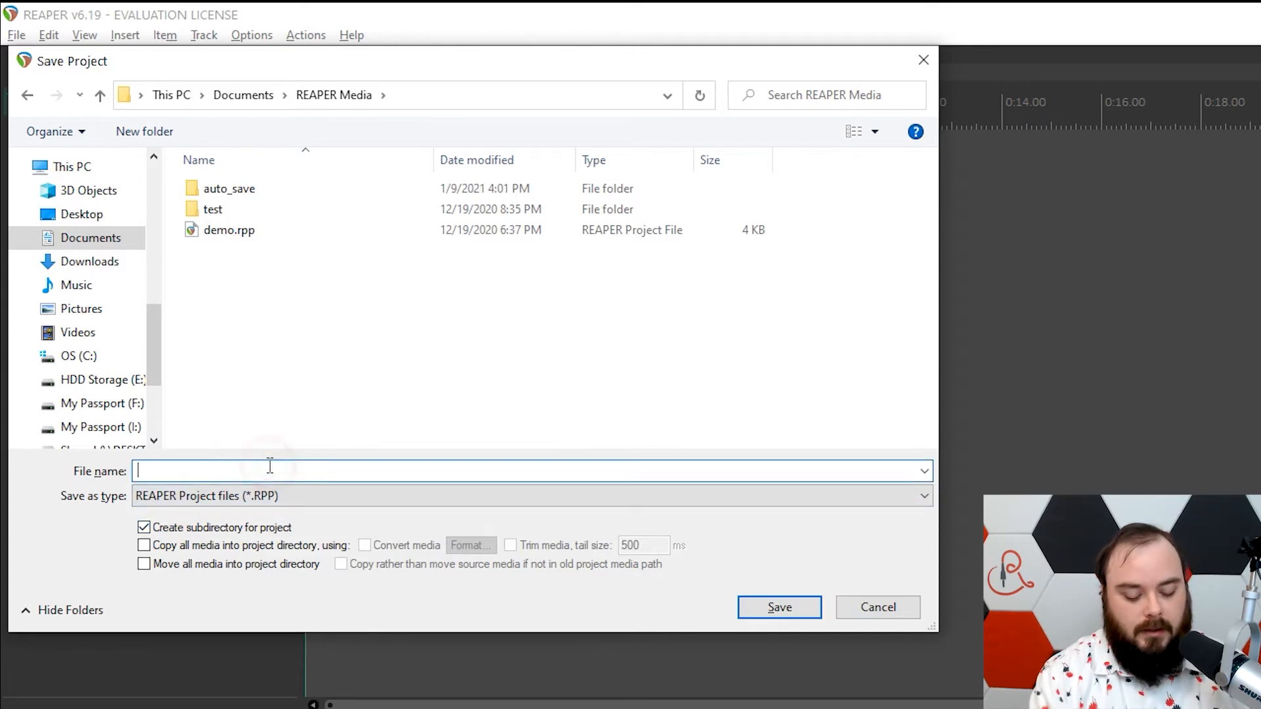
pyautogui.write('multitracj')
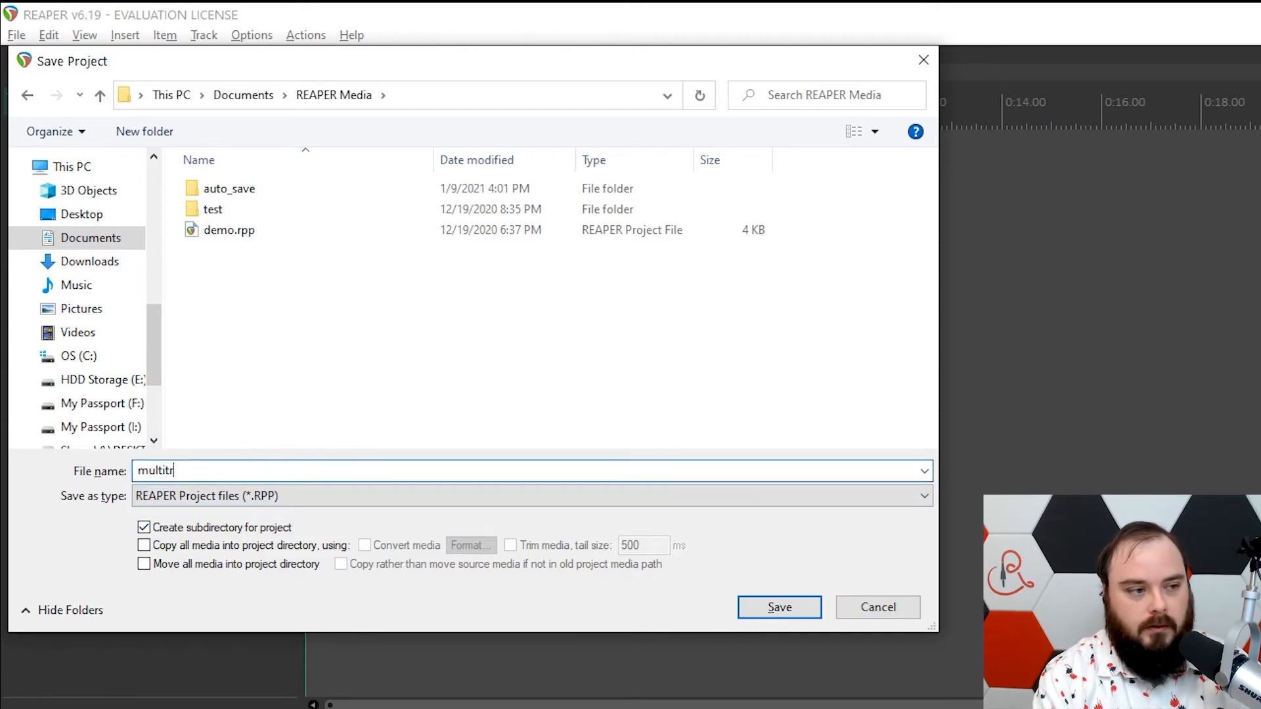
pyautogui.press('BackSpace')
pyautogui.press('BackSpace')
pyautogui.press('BackSpace')
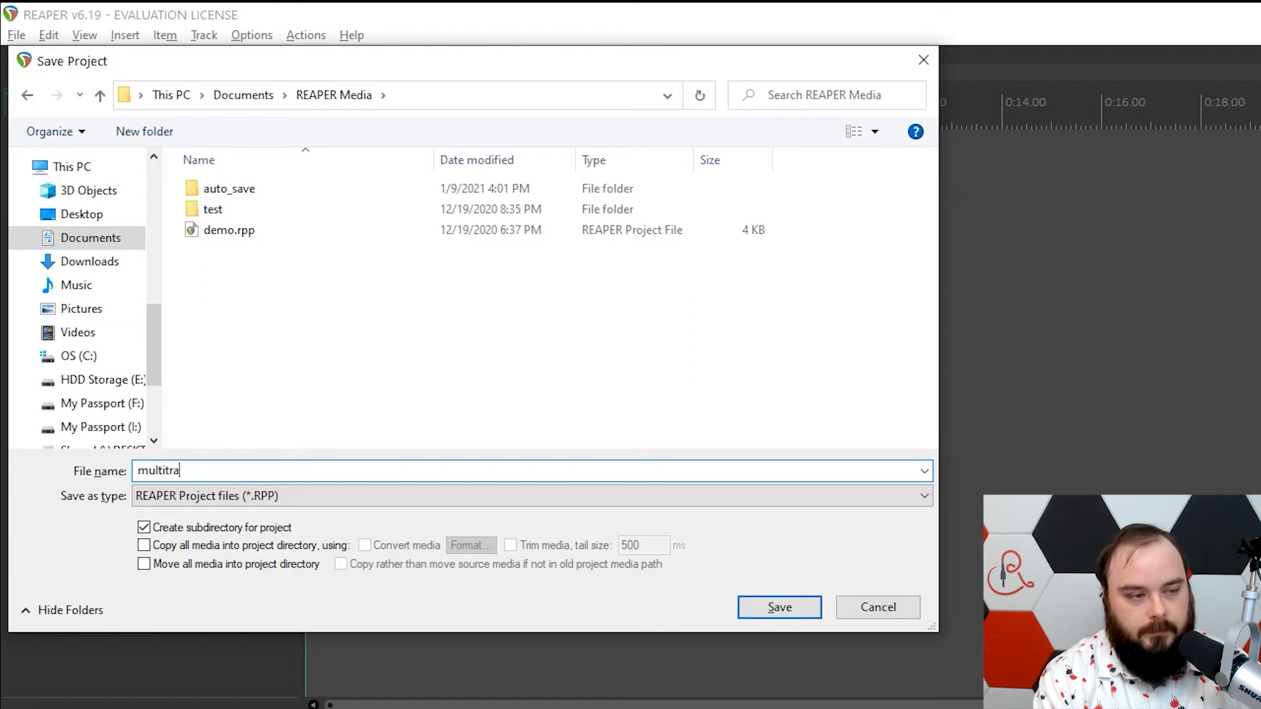
pyautogui.write('k example')
pyautogui.press('Left')
pyautogui.press('Left')
pyautogui.press('Left')
pyautogui.press('Left')
pyautogui.press('Left')
pyautogui.press('Left')
pyautogui.press('Left')
pyautogui.press('Left')
pyautogui.press('Left')
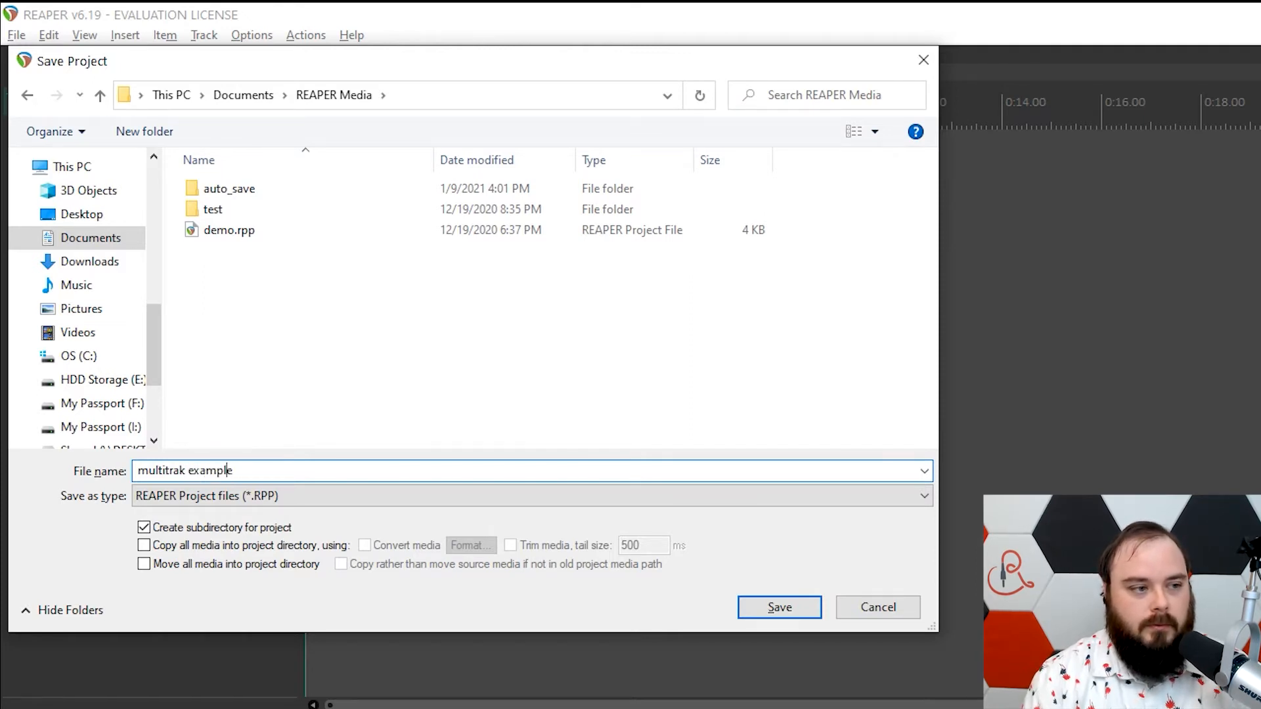
pyautogui.write('c')
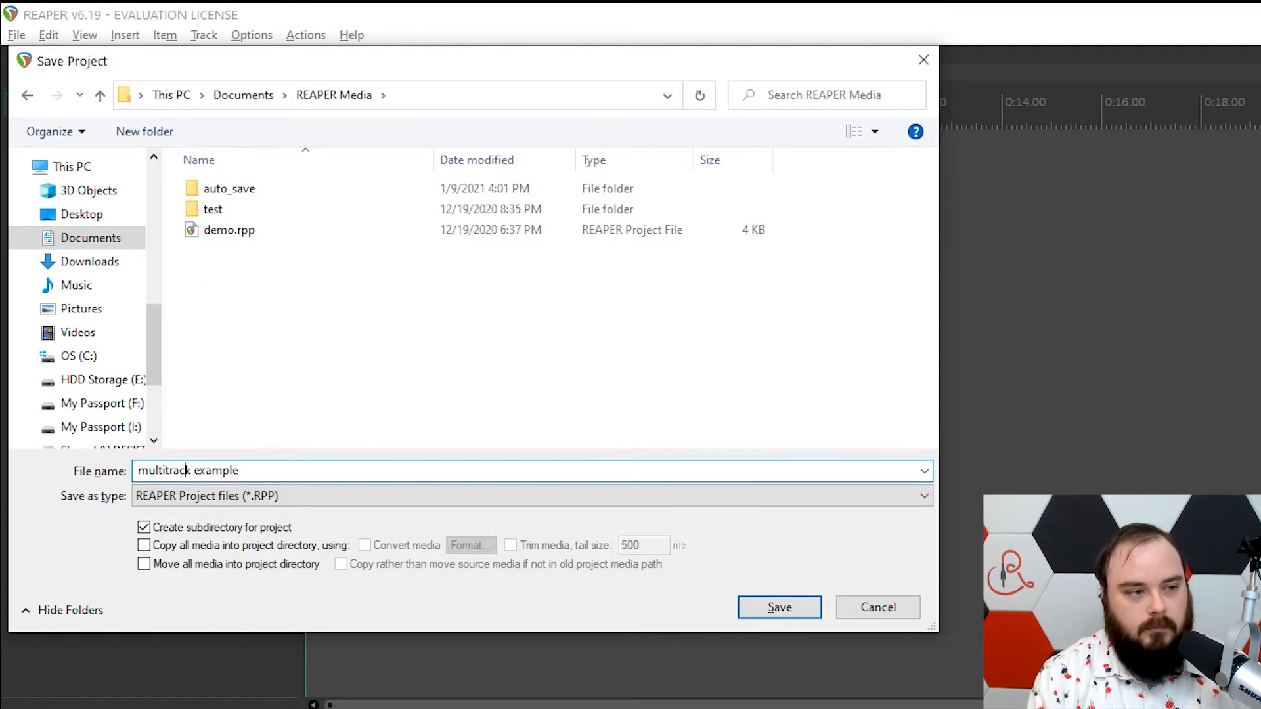
pyautogui.click(768, 602)
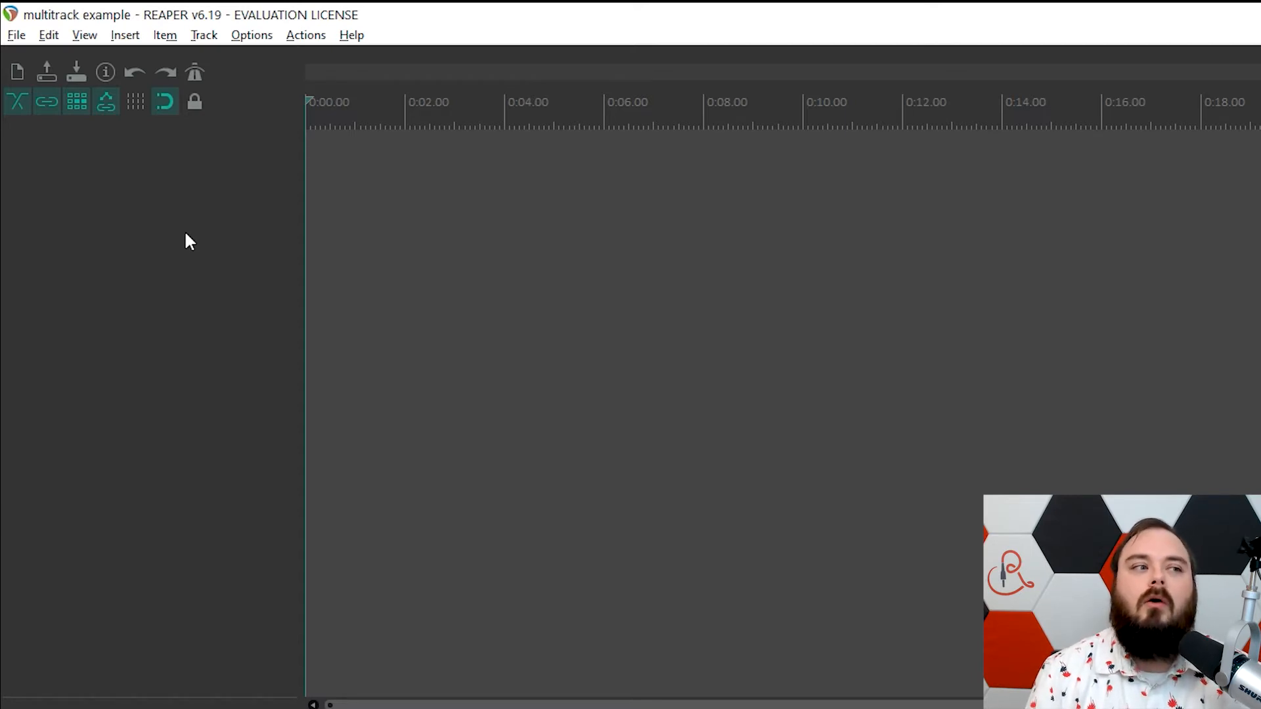
# - Import the four pem_018_stems WAV files from the pem_018 folder onto separate tracks
pyautogui.click(125, 35)
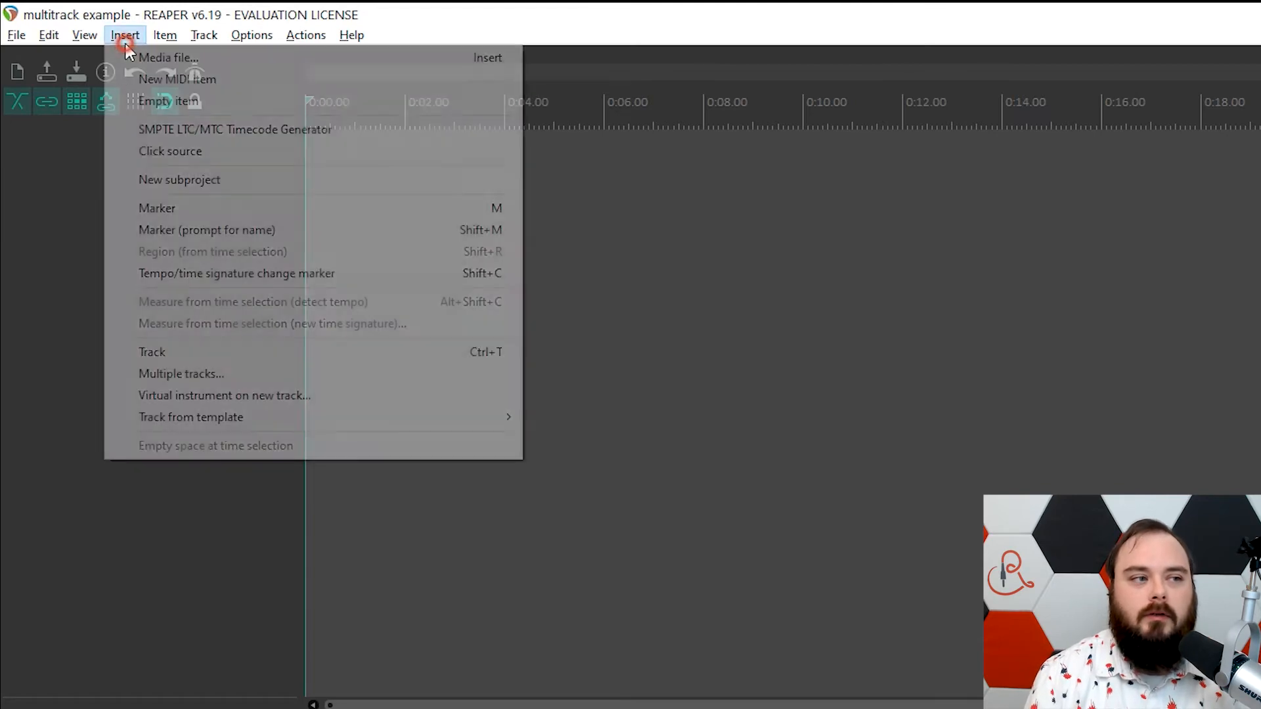
pyautogui.click(136, 57)
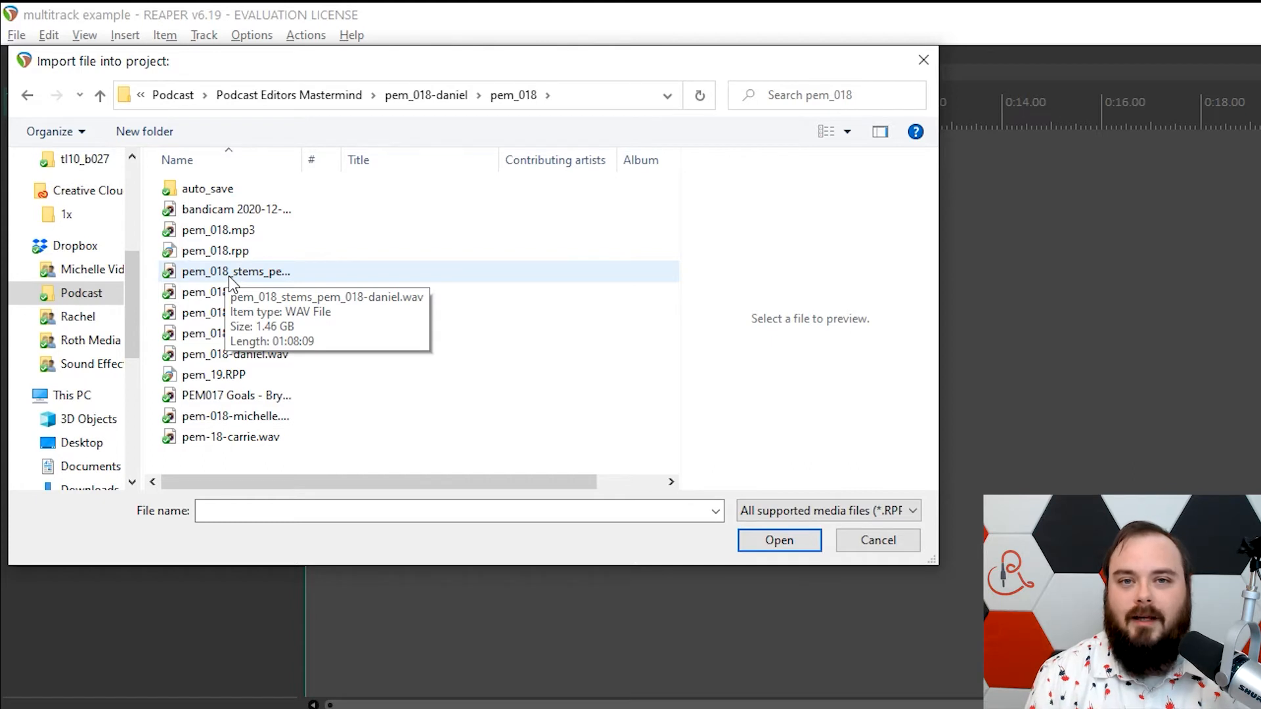
pyautogui.click(228, 276)
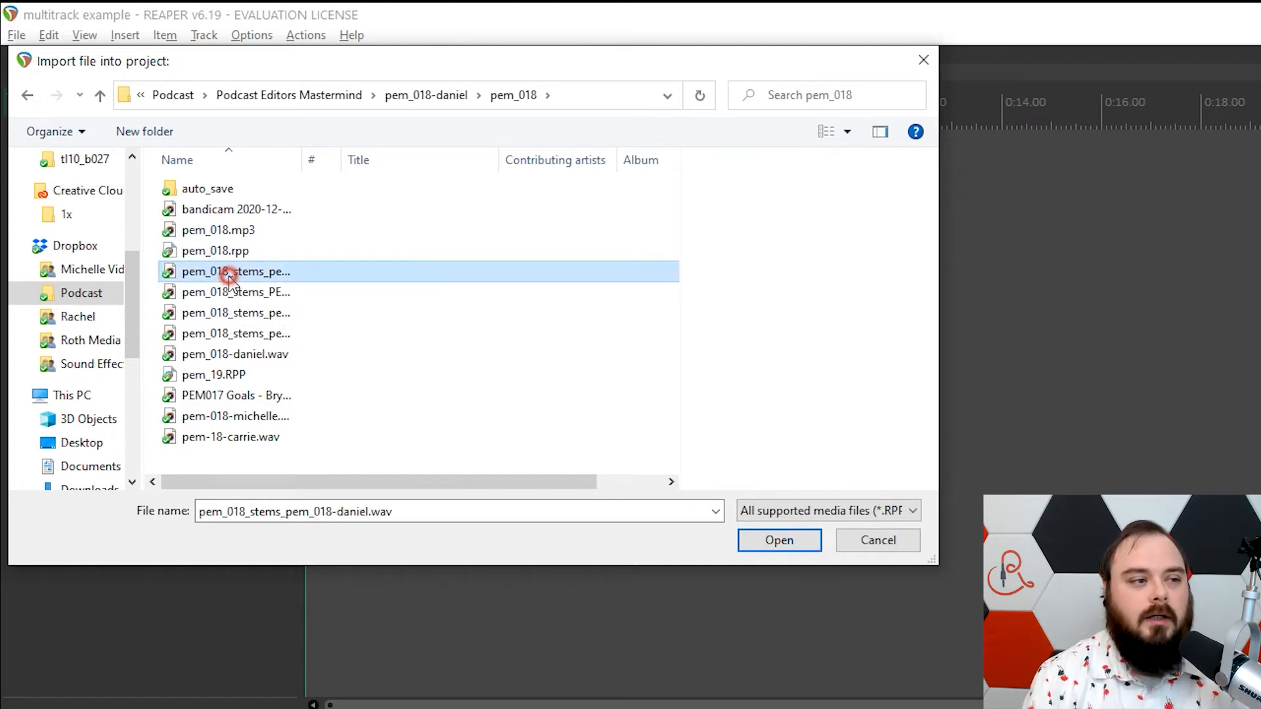
pyautogui.keyDown('shift'); pyautogui.click(230, 332); pyautogui.keyUp('shift')
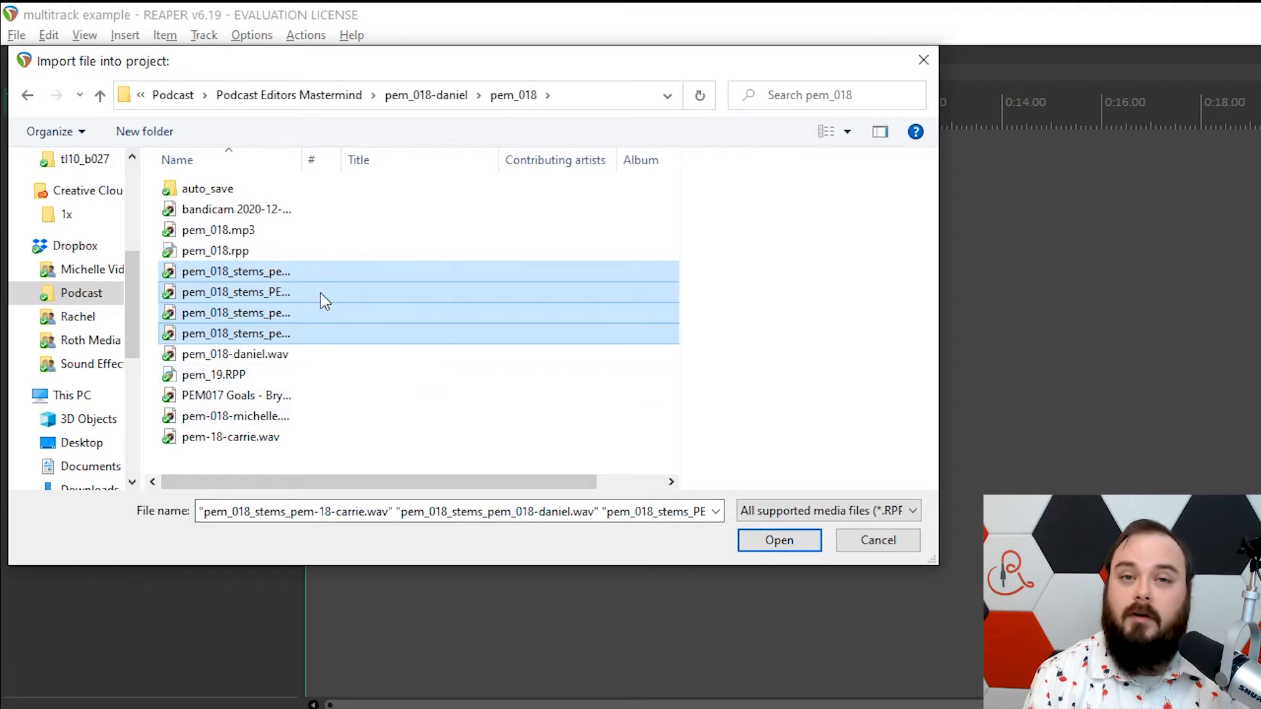
pyautogui.click(755, 539)
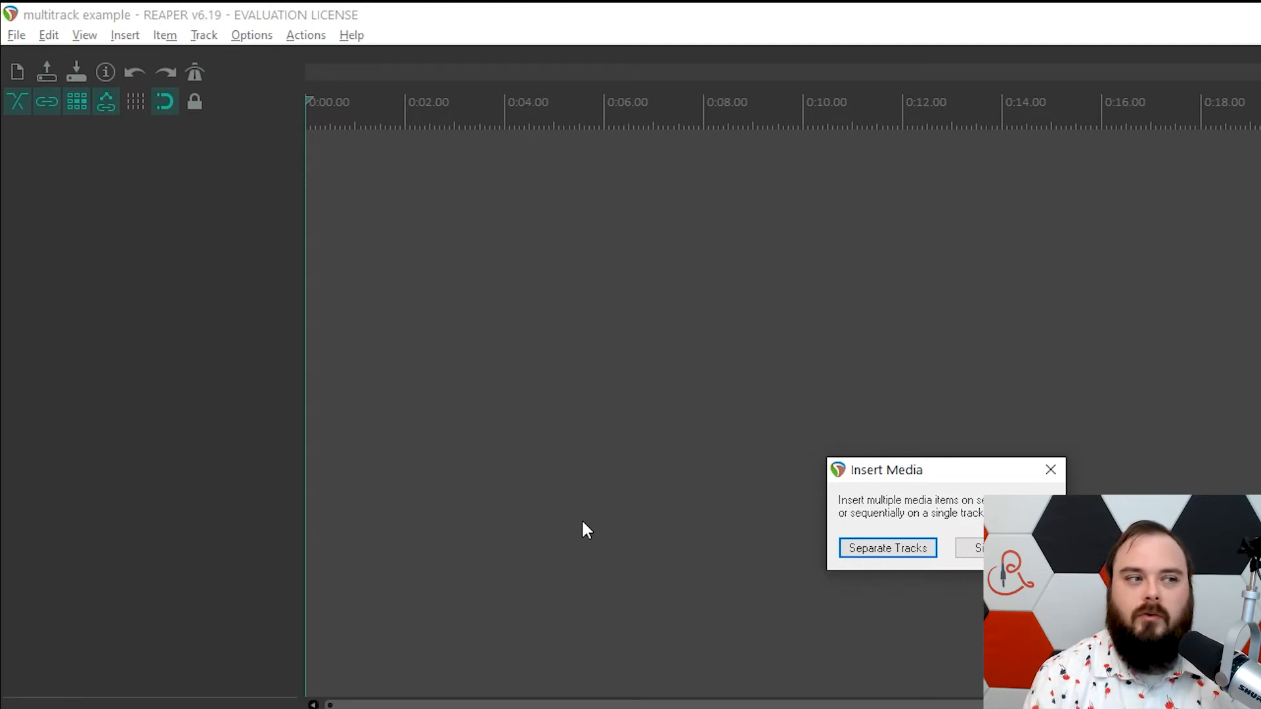
pyautogui.click(865, 553)
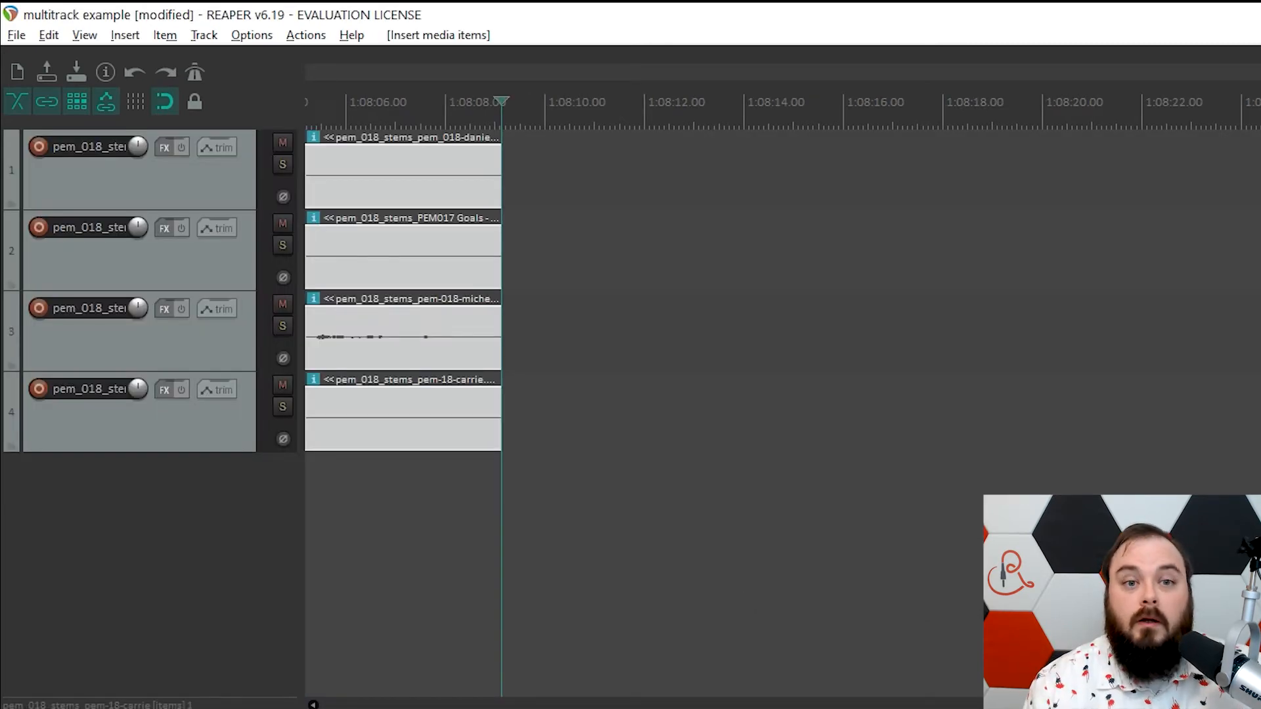
# - Go to the start of the project and compare the waveforms on tracks 1 and 3 around 0:45
pyautogui.scroll(-7, 634, 496)
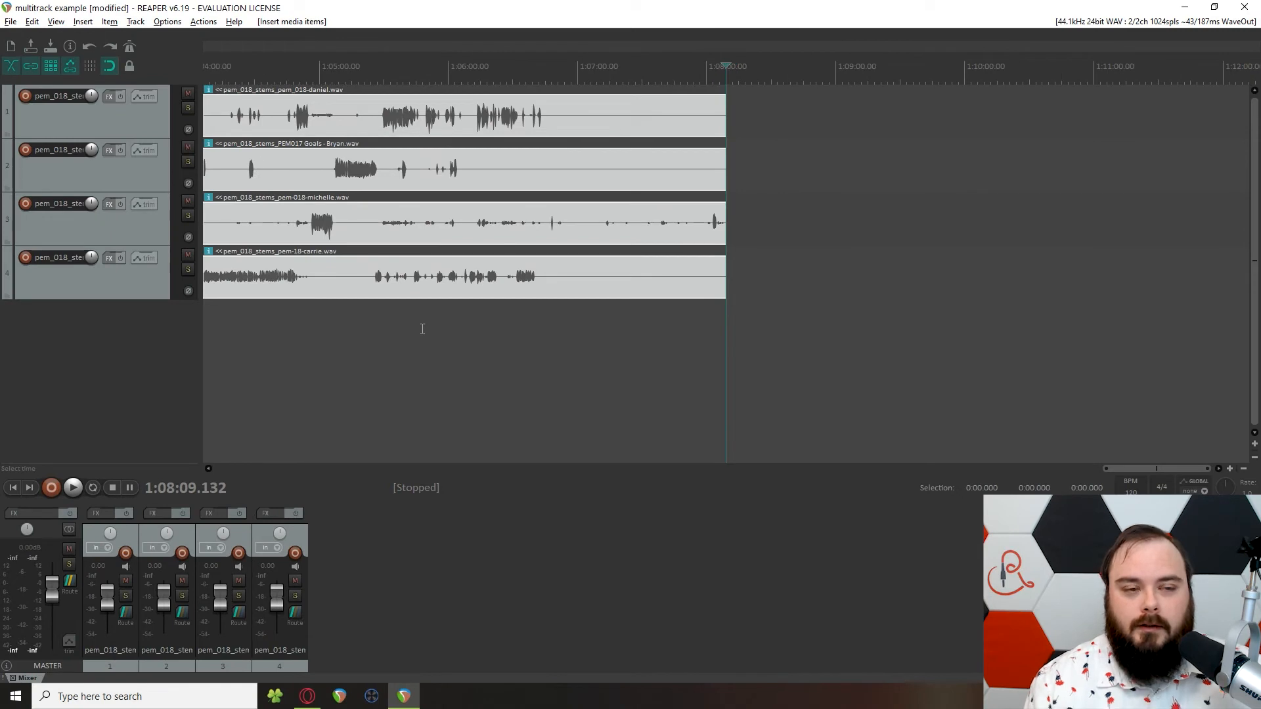
pyautogui.press('Home')
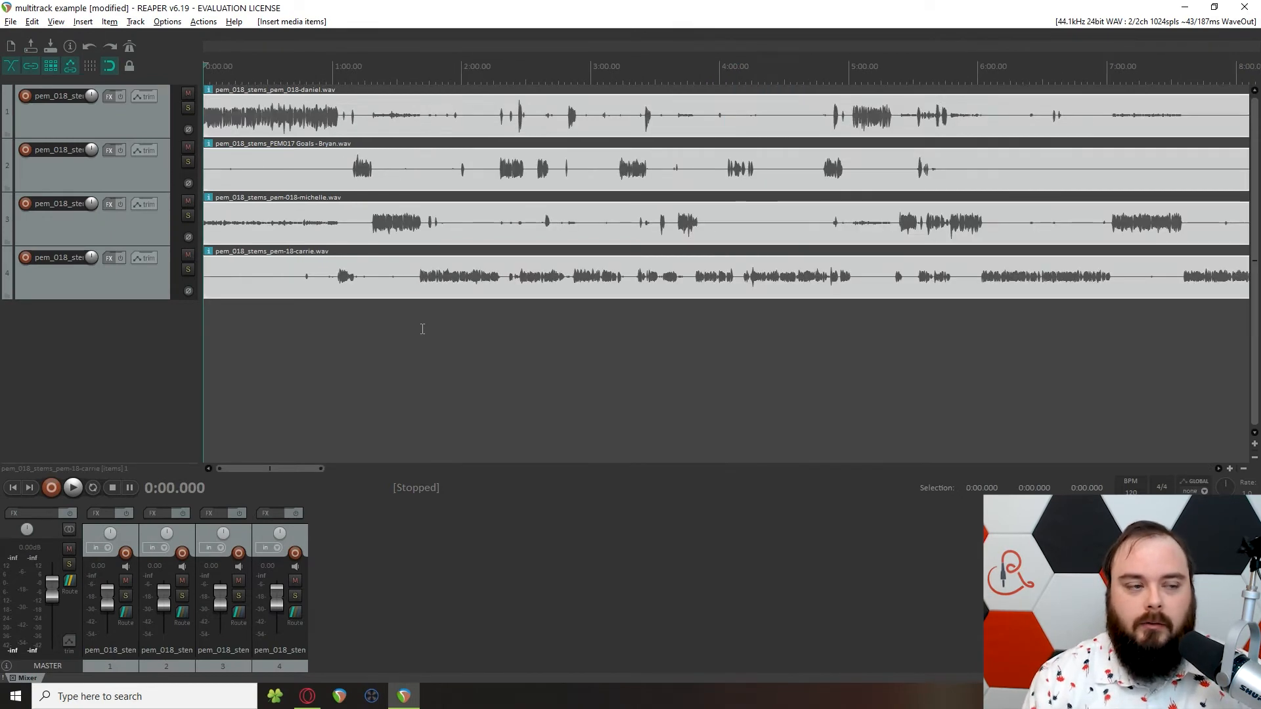
pyautogui.click(361, 327)
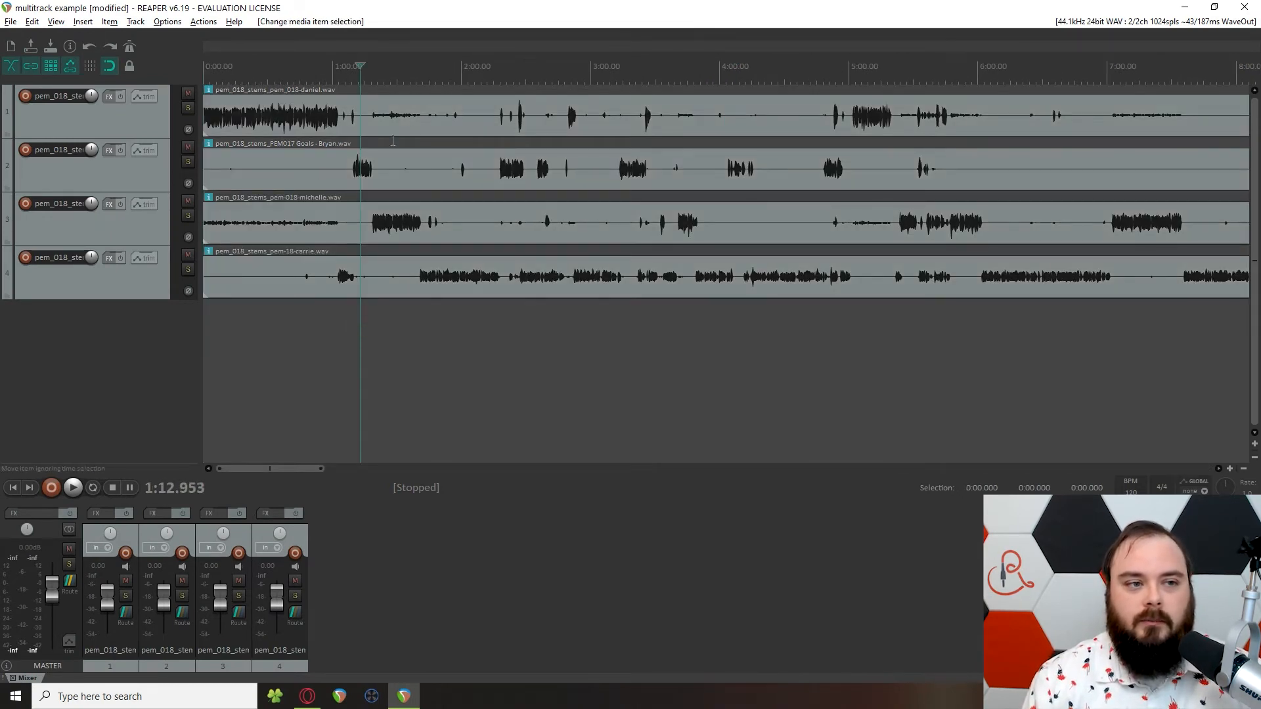
pyautogui.click(309, 219)
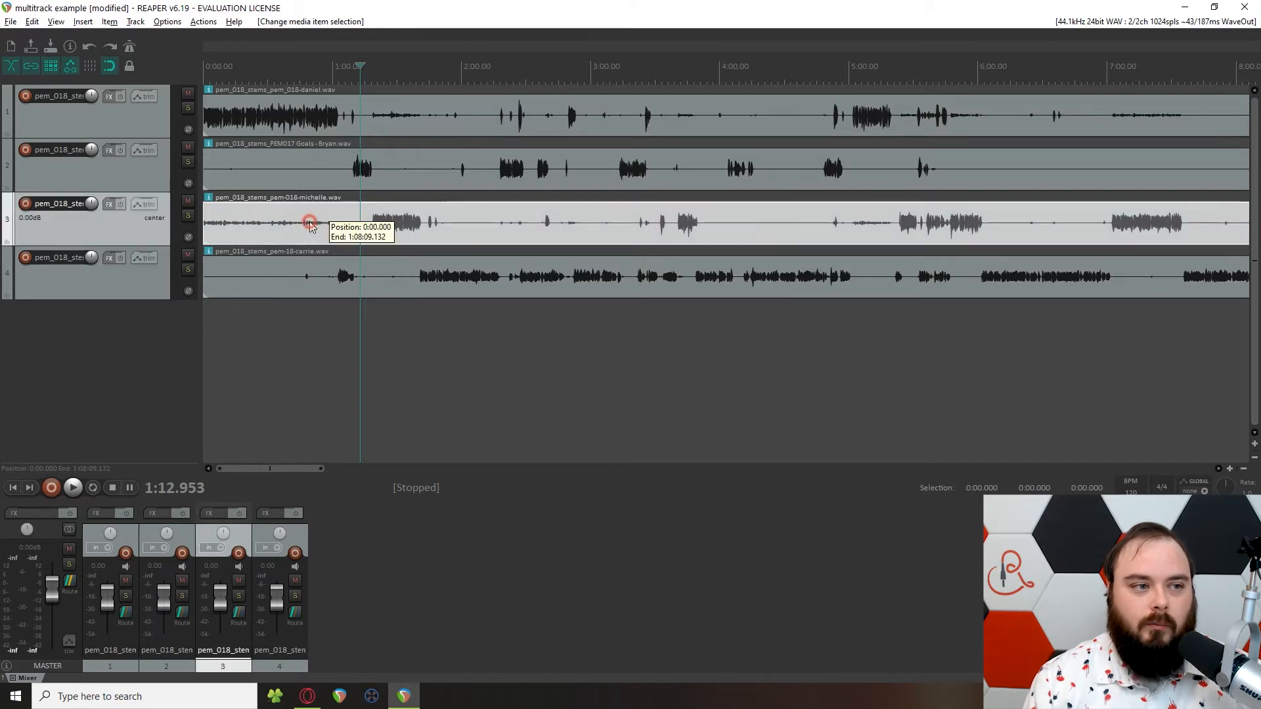
pyautogui.click(300, 122)
pyautogui.click(301, 222)
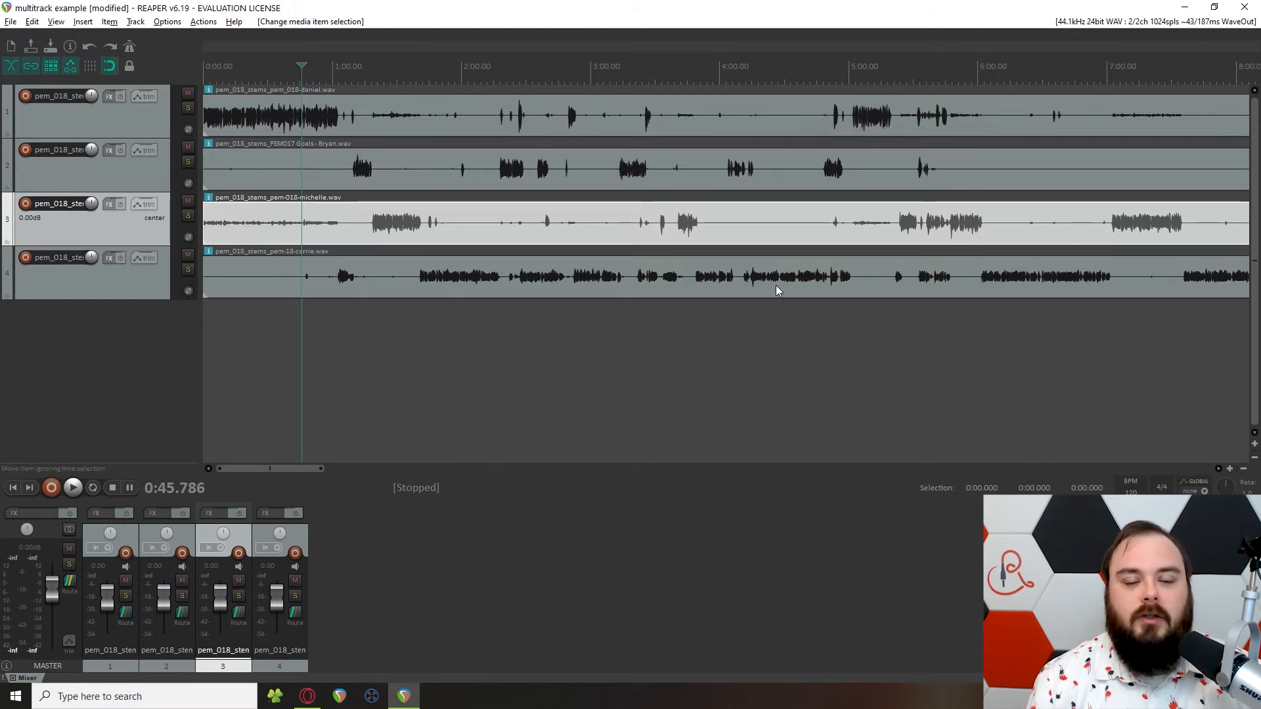
# - Try splitting the track 3 item at about 3:54 and trimming the start of its second piece, and undo both edits
pyautogui.click(707, 225)
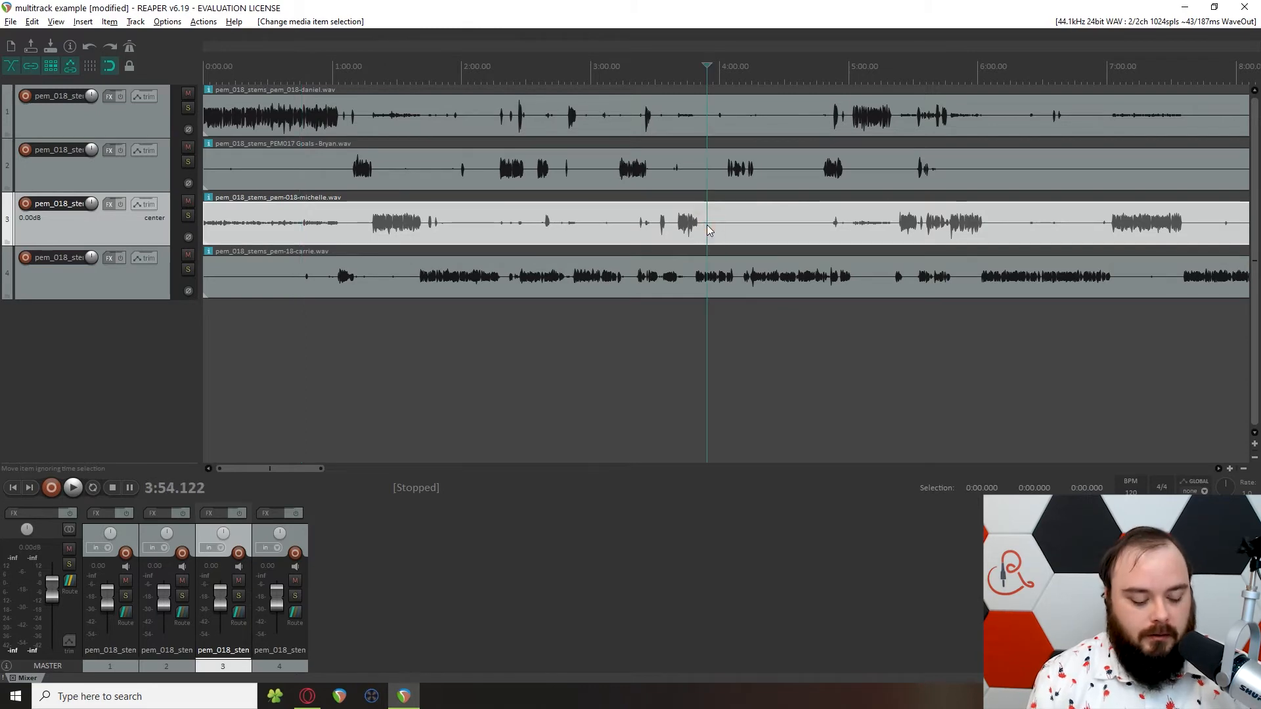
pyautogui.press('s')
pyautogui.moveTo(707, 224); pyautogui.dragTo(824, 230)
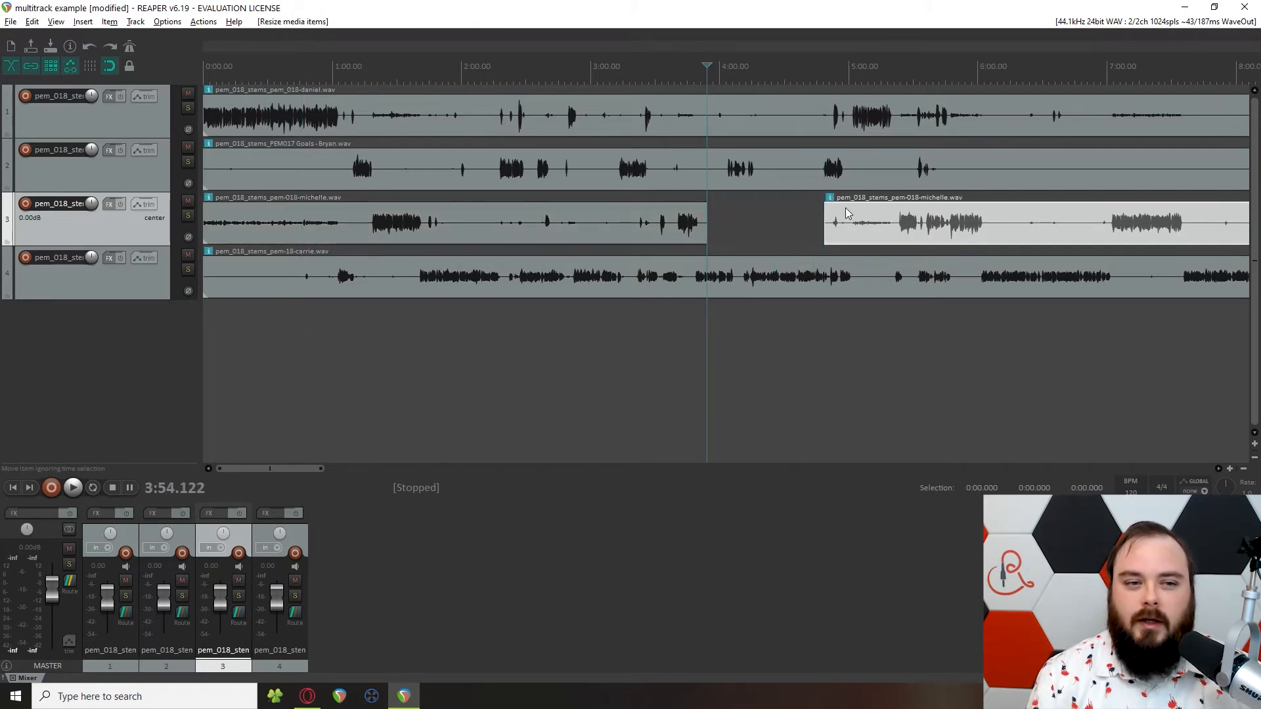
pyautogui.hotkey('ctrl', 'z')
pyautogui.hotkey('ctrl', 'z')
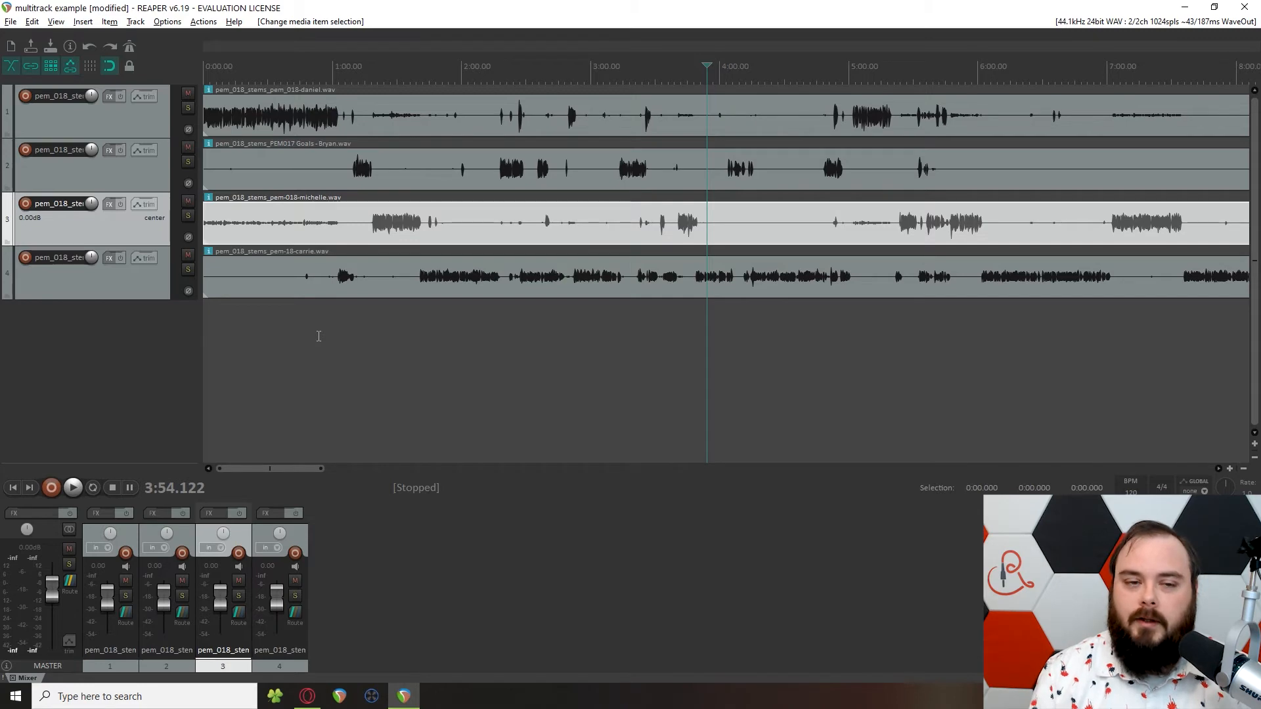
# - Remove the silent areas from all four track items with Auto trim/split items, running the signal through track FX for detection
pyautogui.click(302, 277)
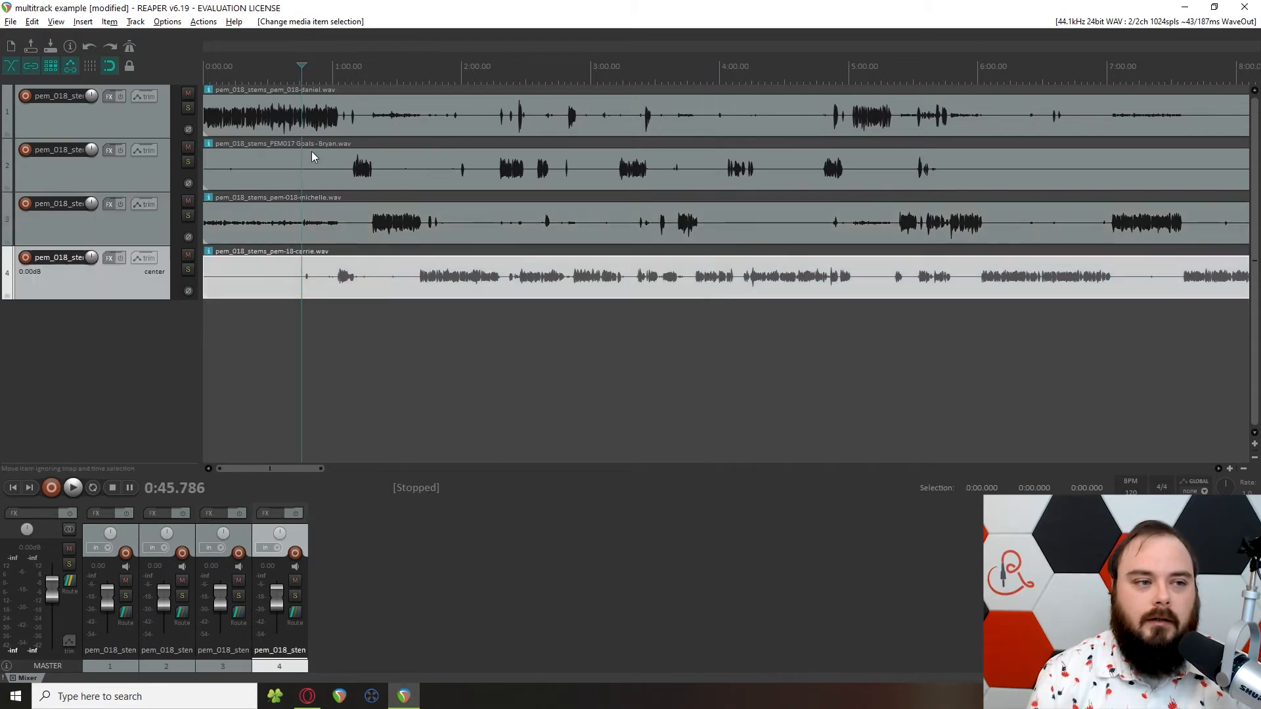
pyautogui.keyDown('shift'); pyautogui.click(314, 129); pyautogui.keyUp('shift')
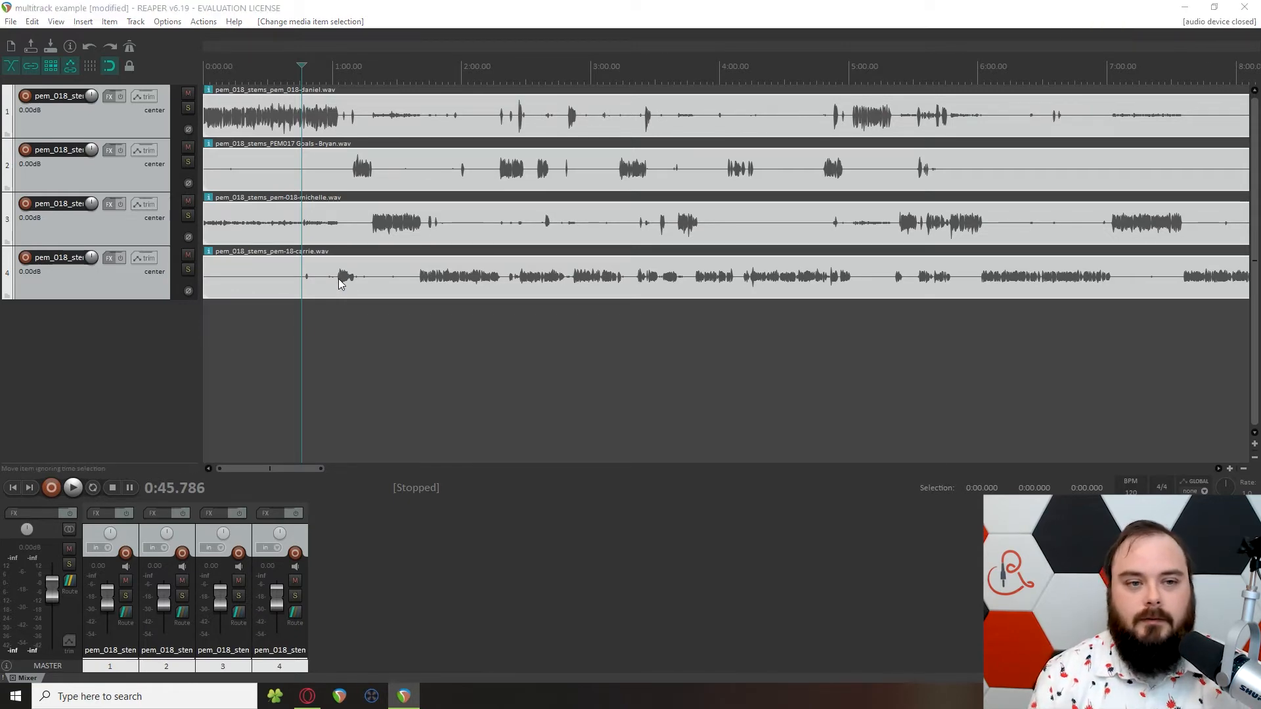
pyautogui.hotkey('alt', 'shift', 's')
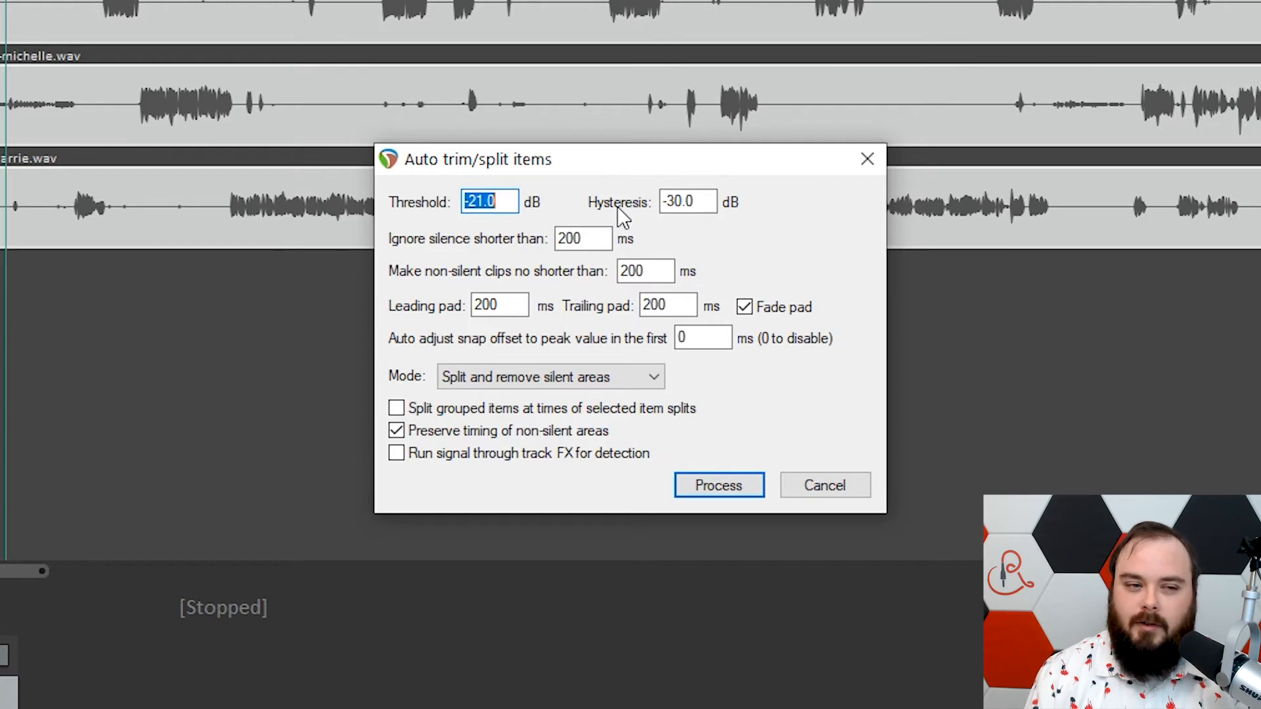
pyautogui.click(694, 203)
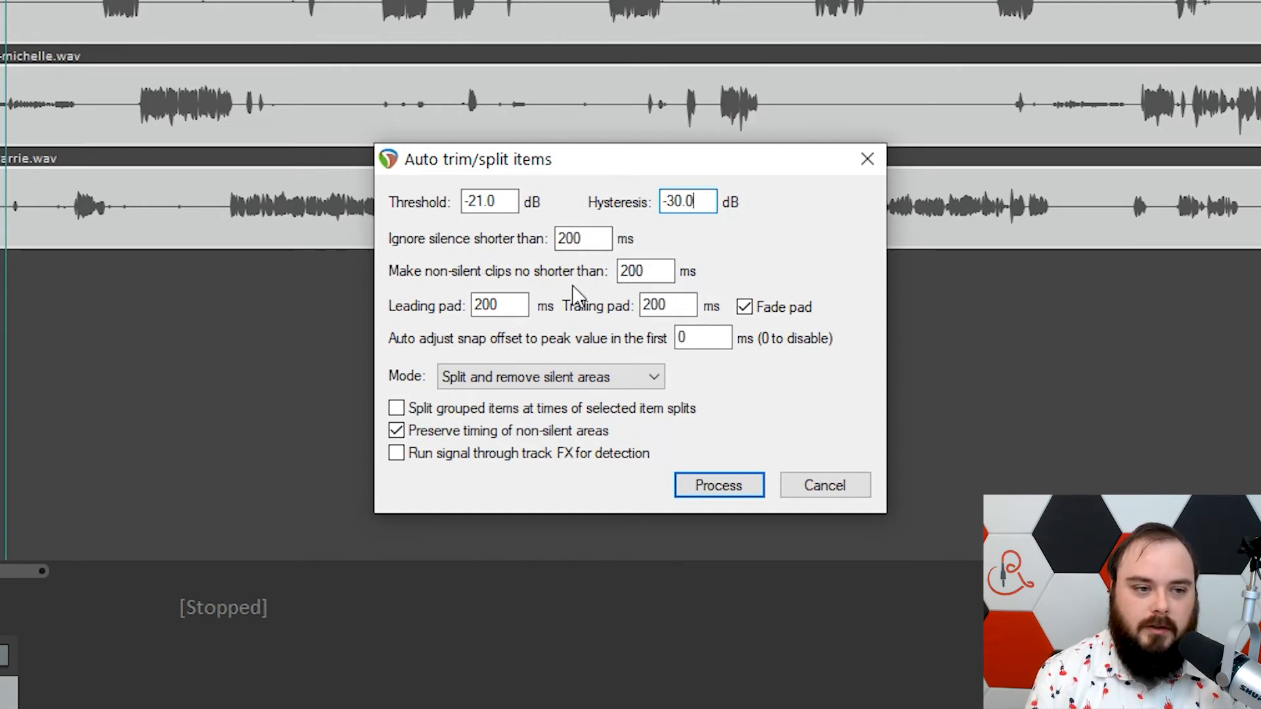
pyautogui.click(693, 336)
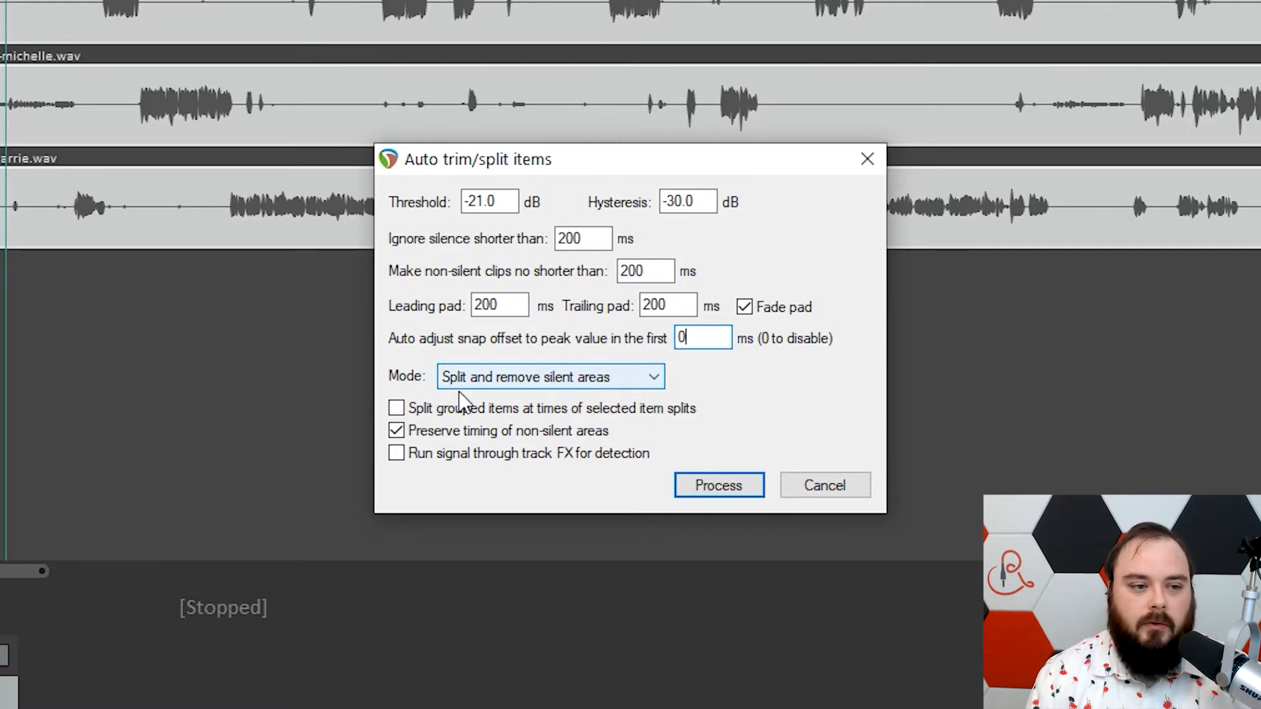
pyautogui.click(397, 455)
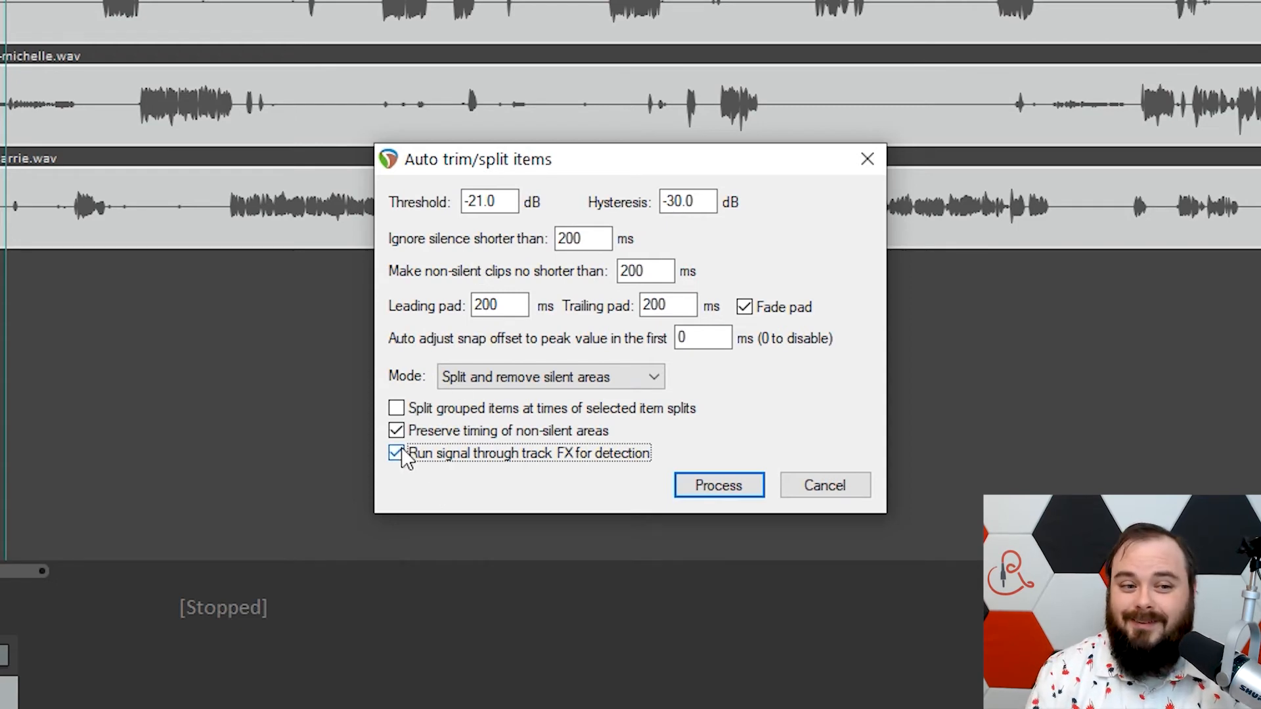
pyautogui.click(723, 486)
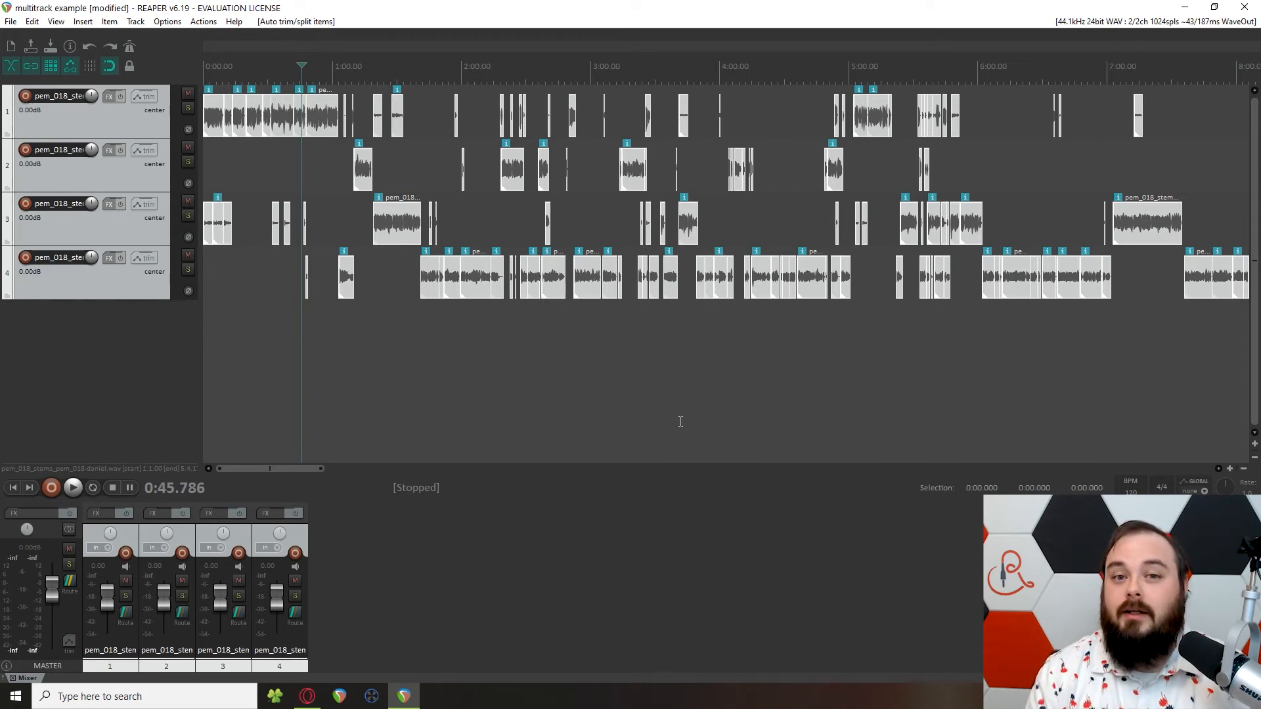
# - Try deleting the first track 3 item with ripple editing active on all tracks, and undo the deletion
pyautogui.click(614, 411)
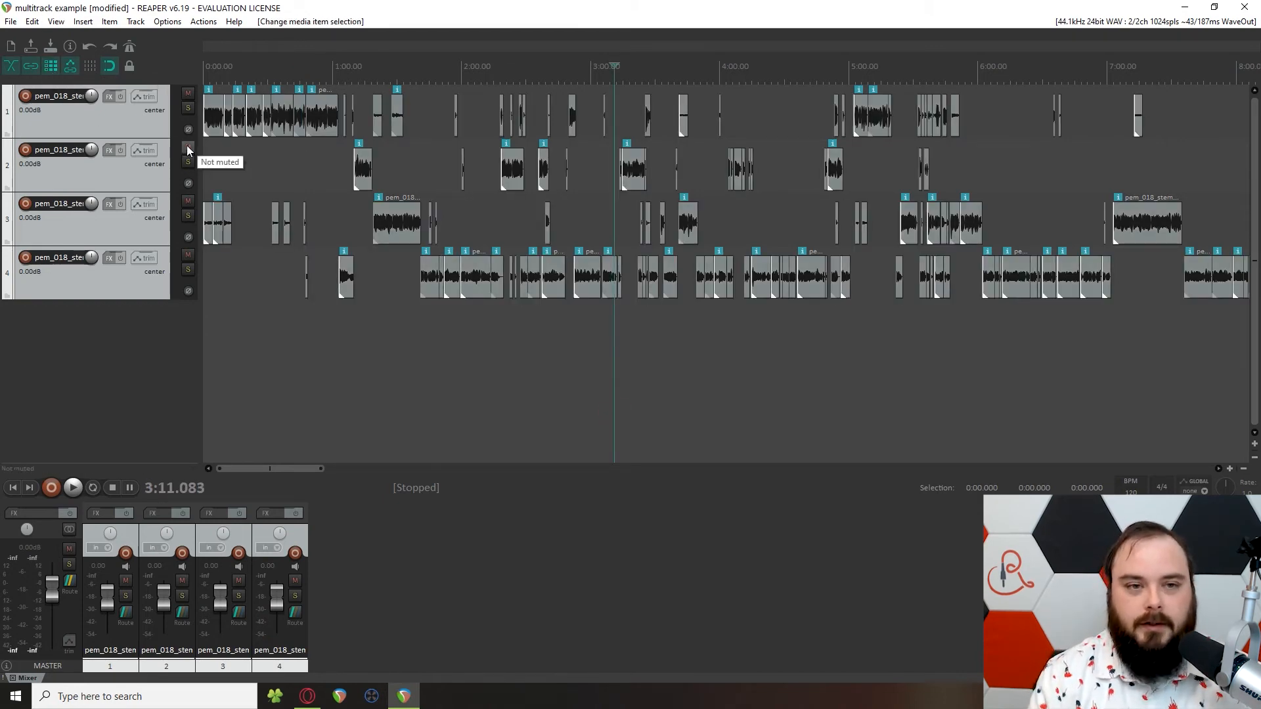
pyautogui.press('Home')
pyautogui.scroll(6, 282, 199)
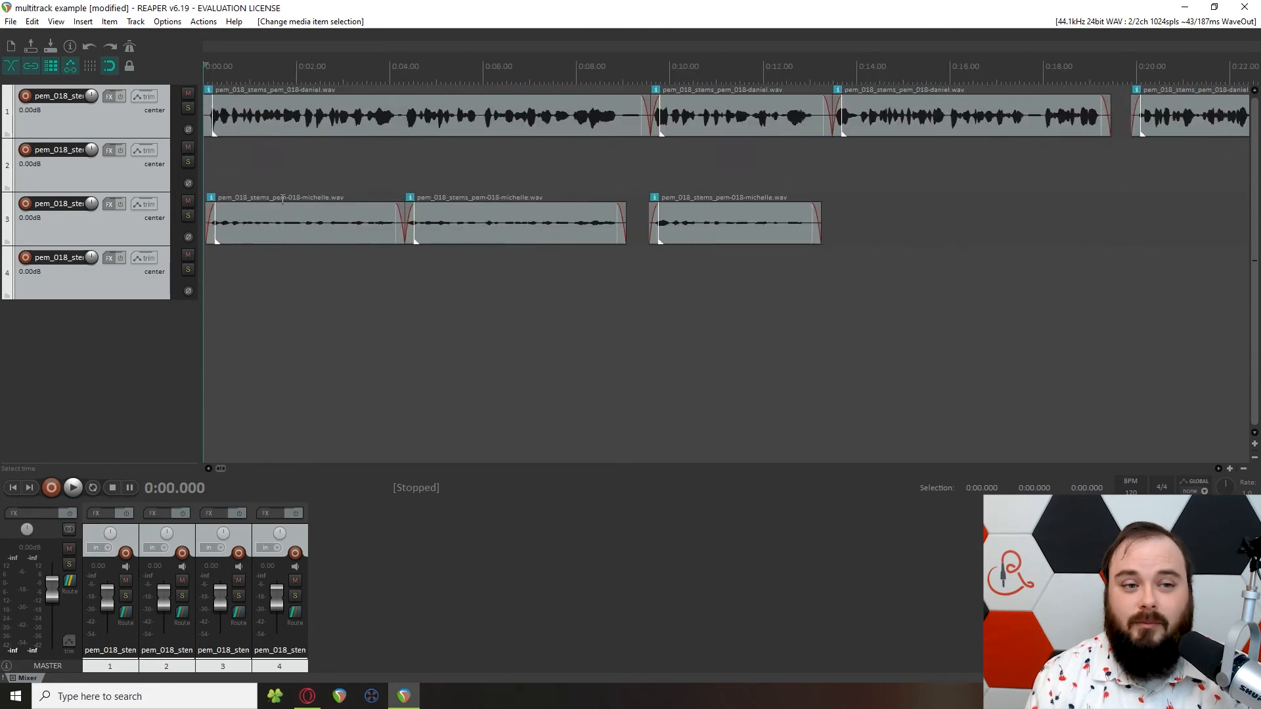
pyautogui.scroll(3, 283, 199)
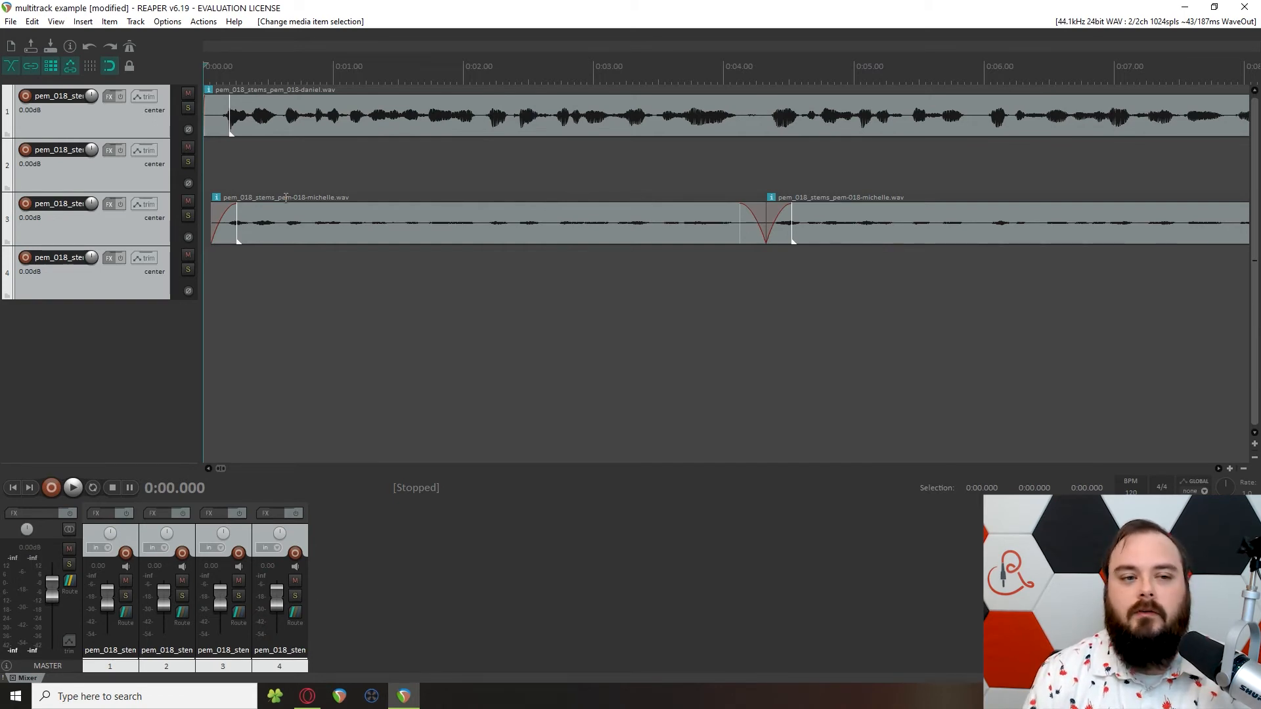
pyautogui.click(331, 226)
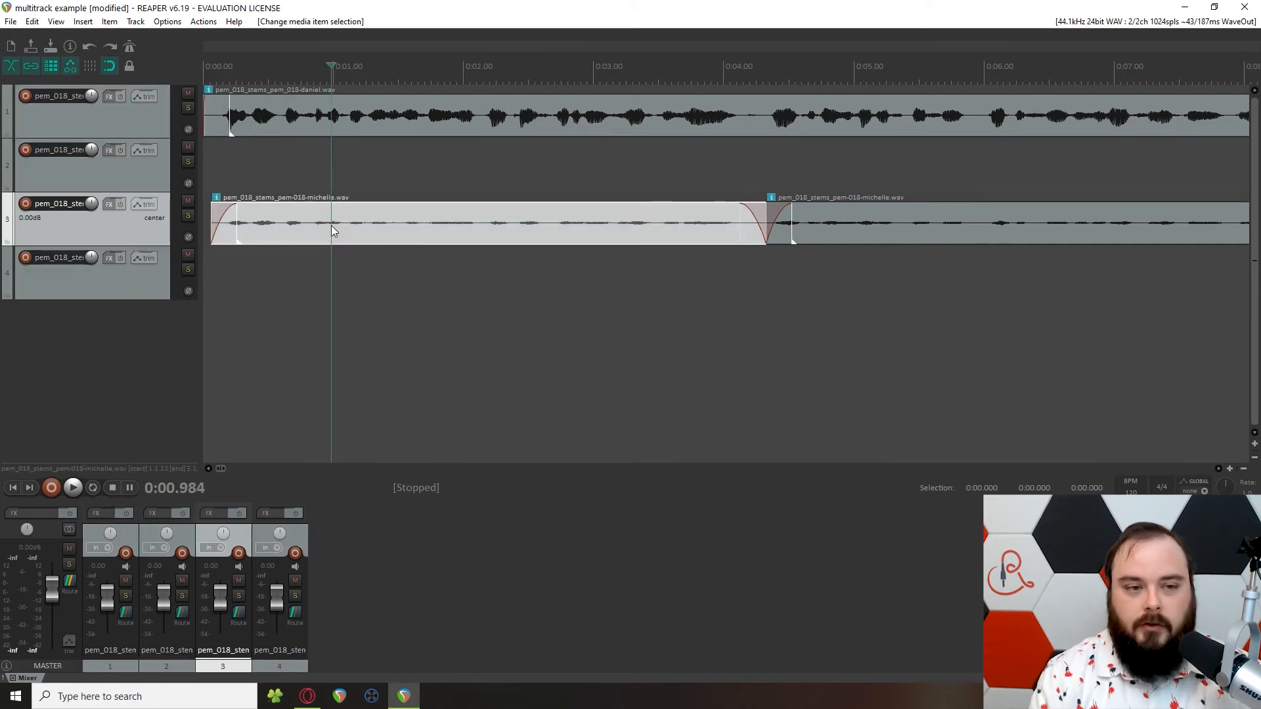
pyautogui.press('Delete')
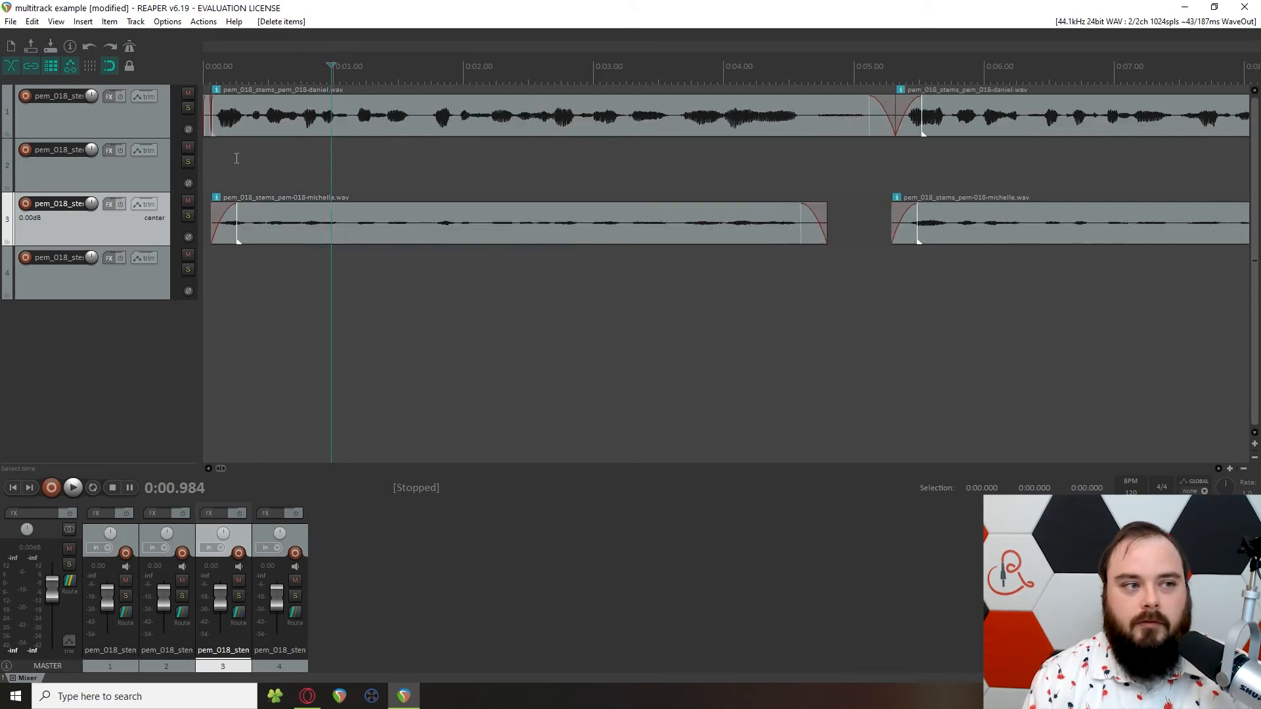
pyautogui.scroll(-3, 378, 164)
pyautogui.scroll(-2, 377, 165)
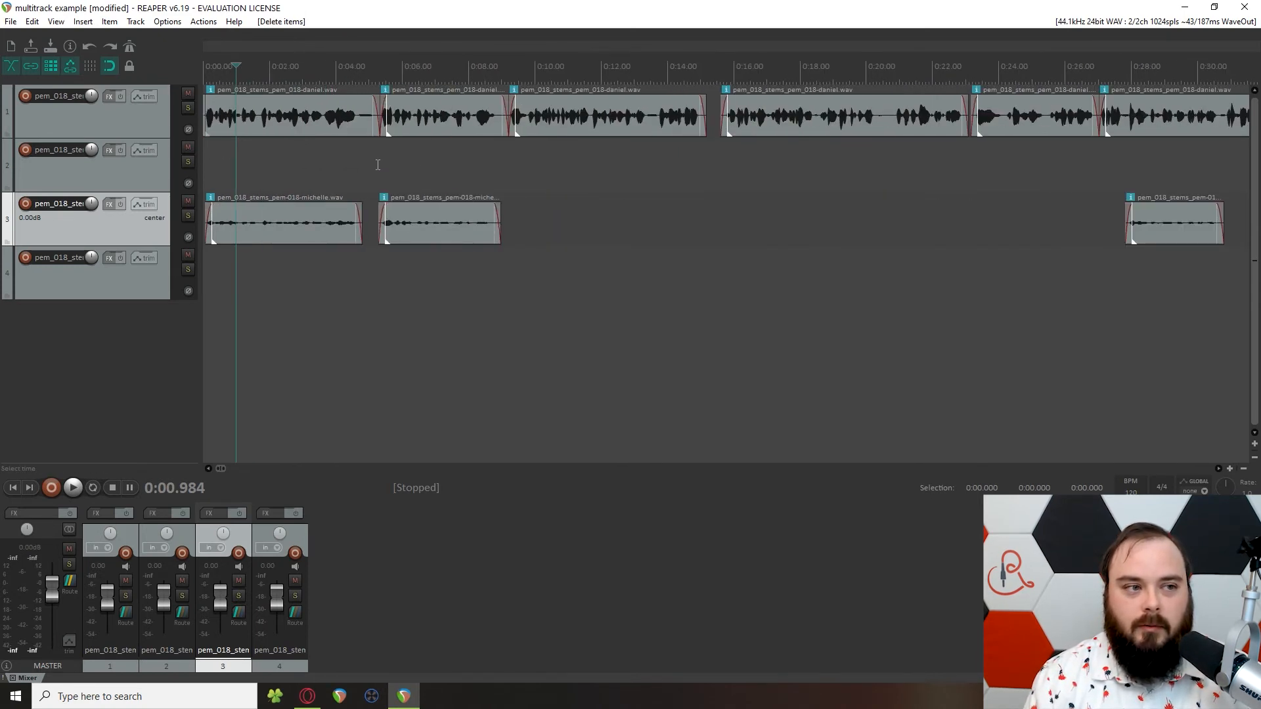
pyautogui.hotkey('ctrl', 'z')
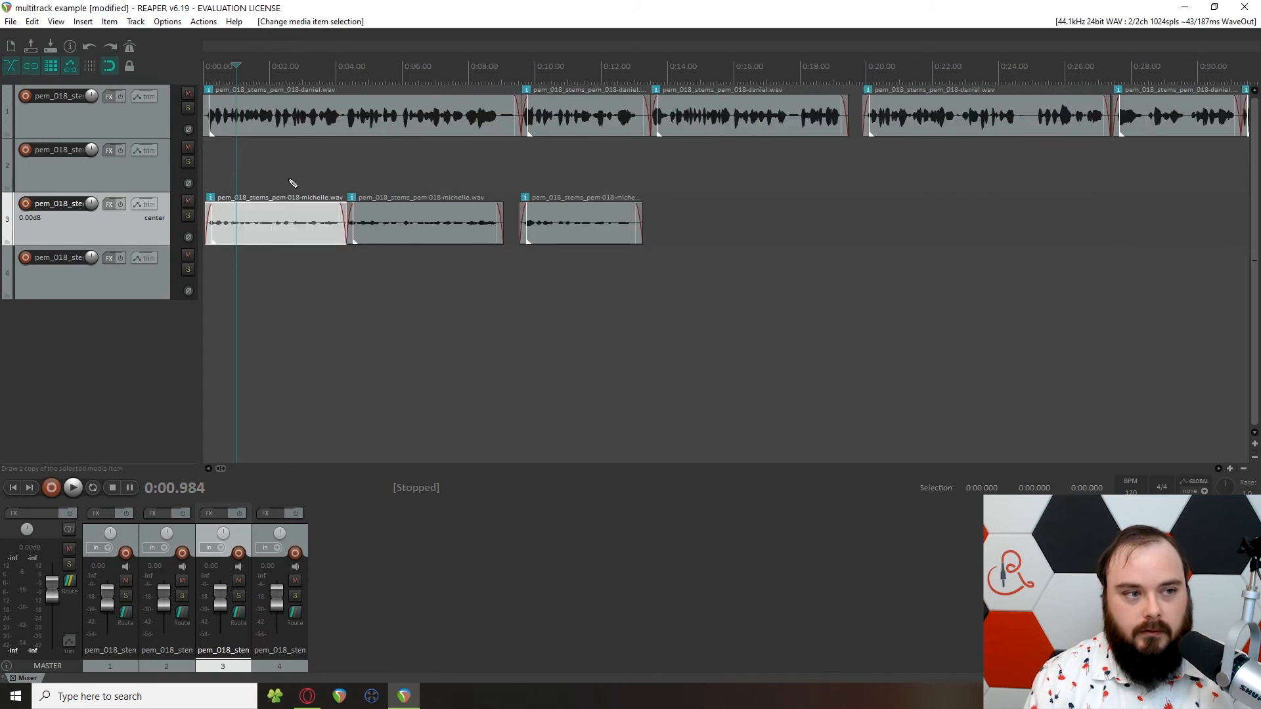
pyautogui.hotkey('ctrl', 'shift', 'z')
pyautogui.hotkey('ctrl', 'z')
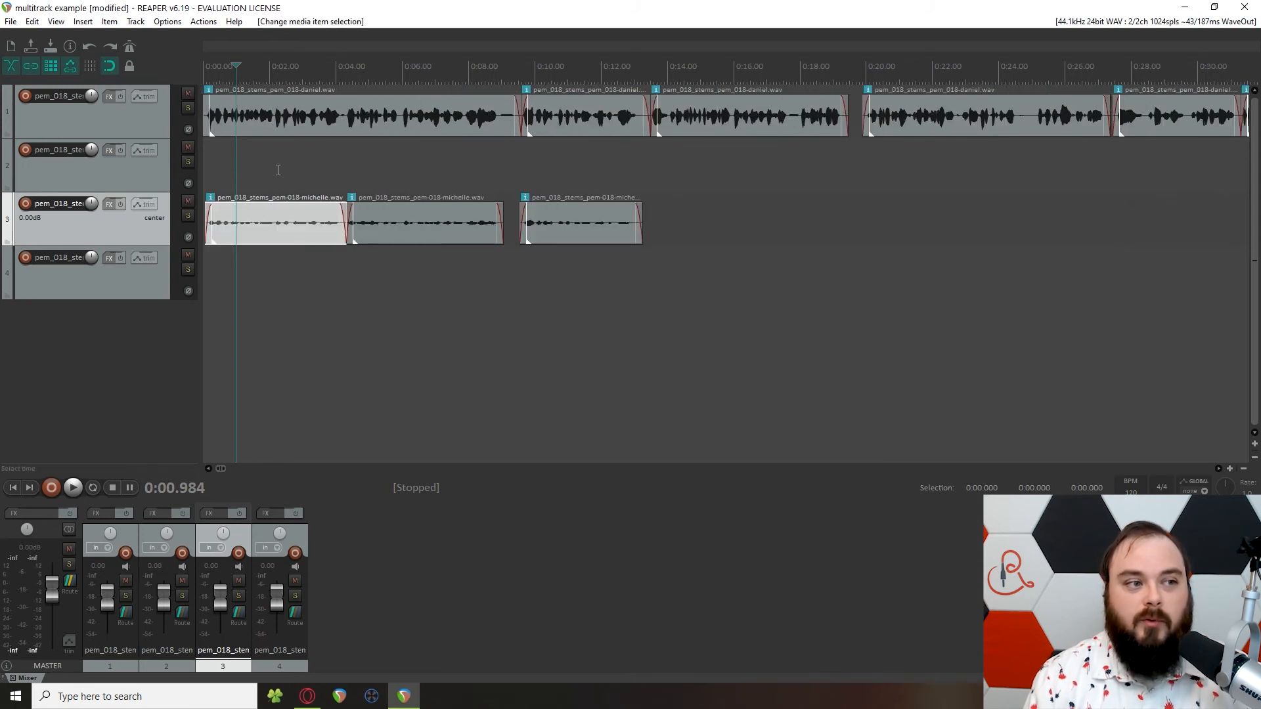
# - Compare the first item on track 1 with the three quiet items at the start of track 3
pyautogui.click(255, 114)
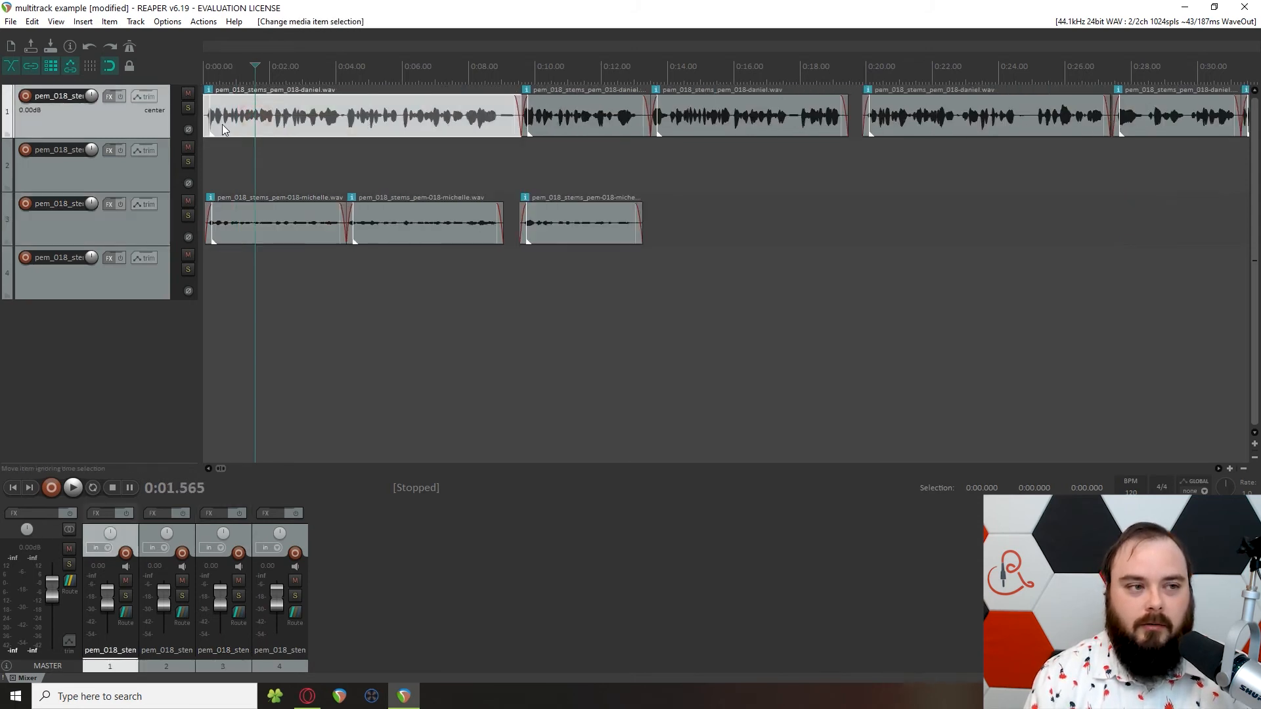
pyautogui.click(275, 217)
pyautogui.click(393, 220)
pyautogui.click(561, 226)
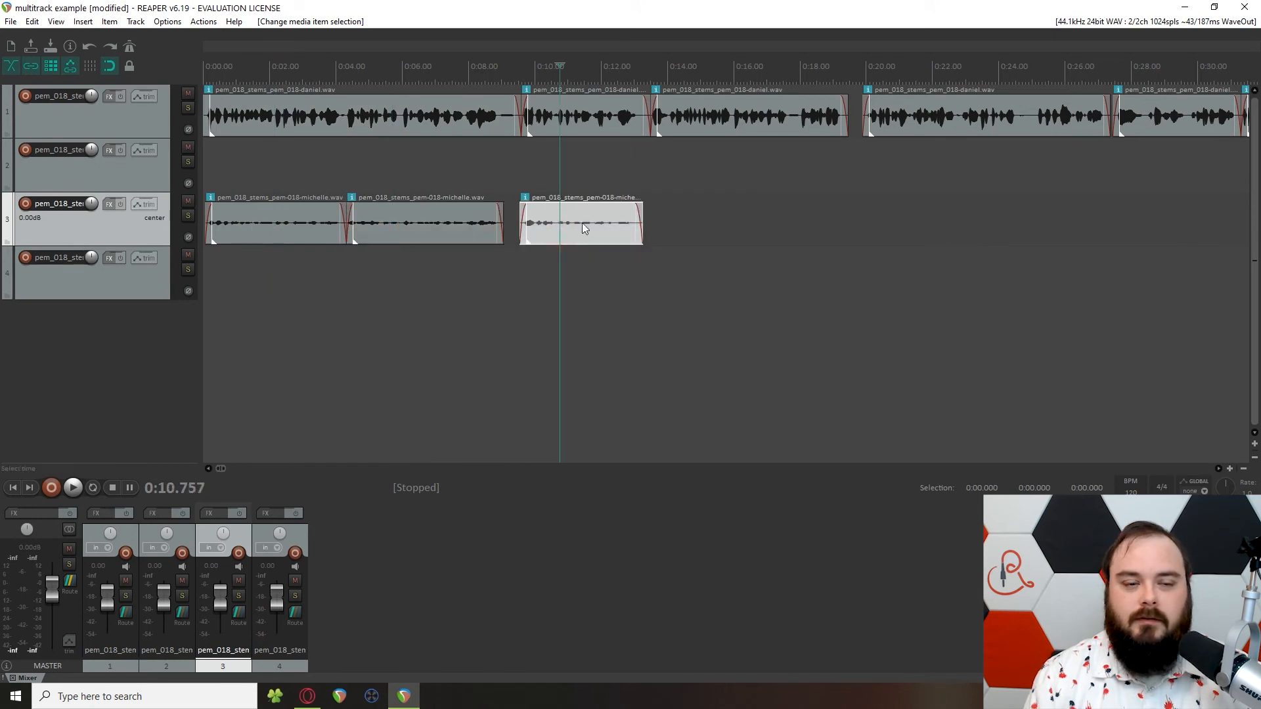
pyautogui.click(327, 227)
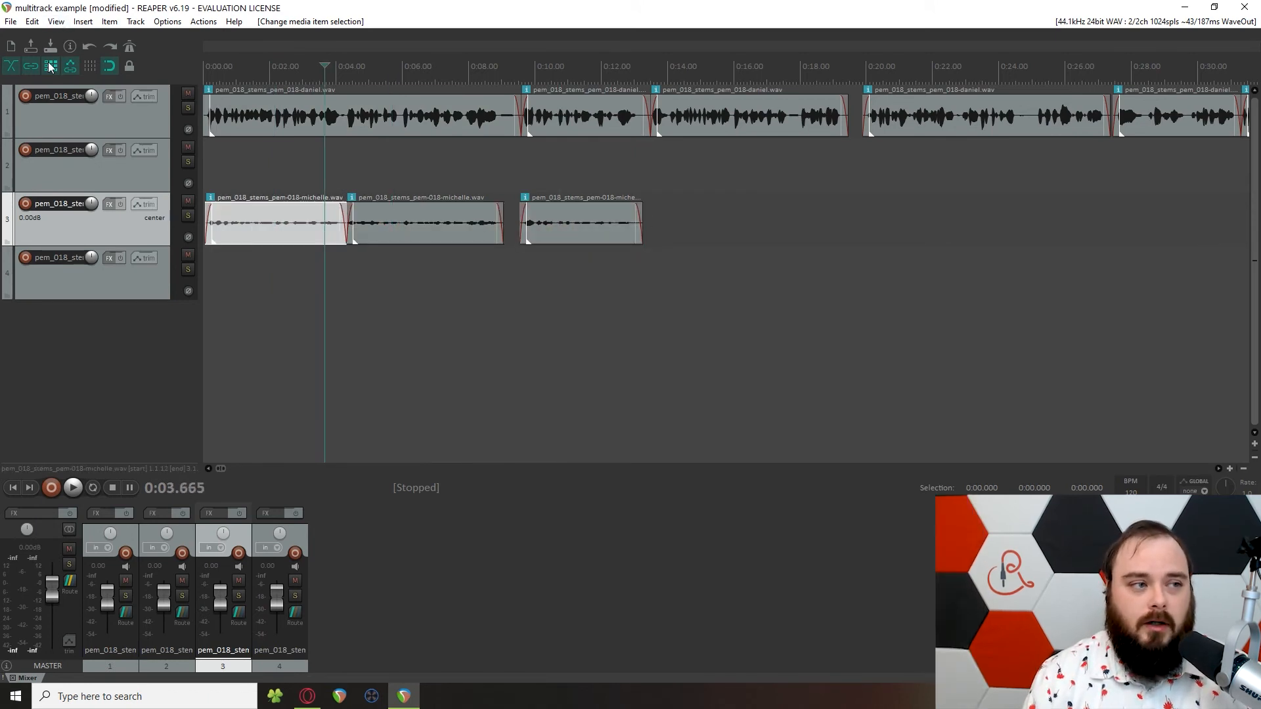
# - Delete the three quiet items at the start of track 3 without shifting the items on any track
pyautogui.click(258, 236)
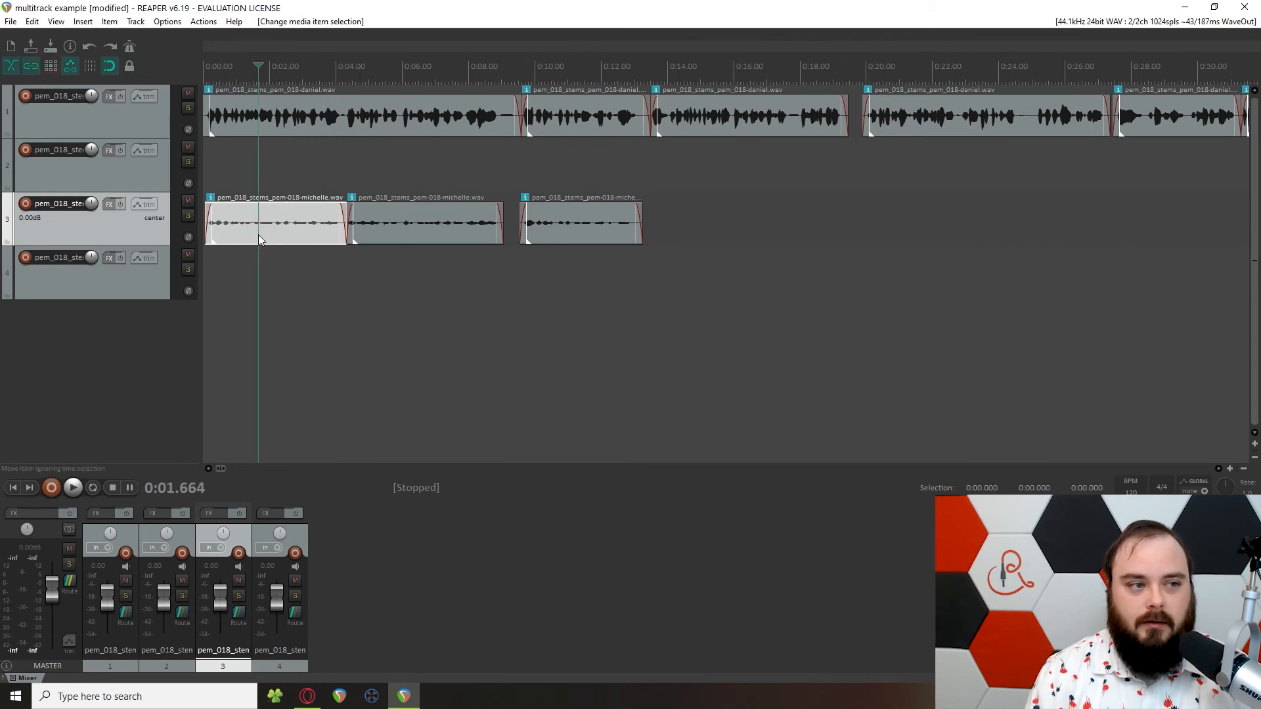
pyautogui.press('Delete')
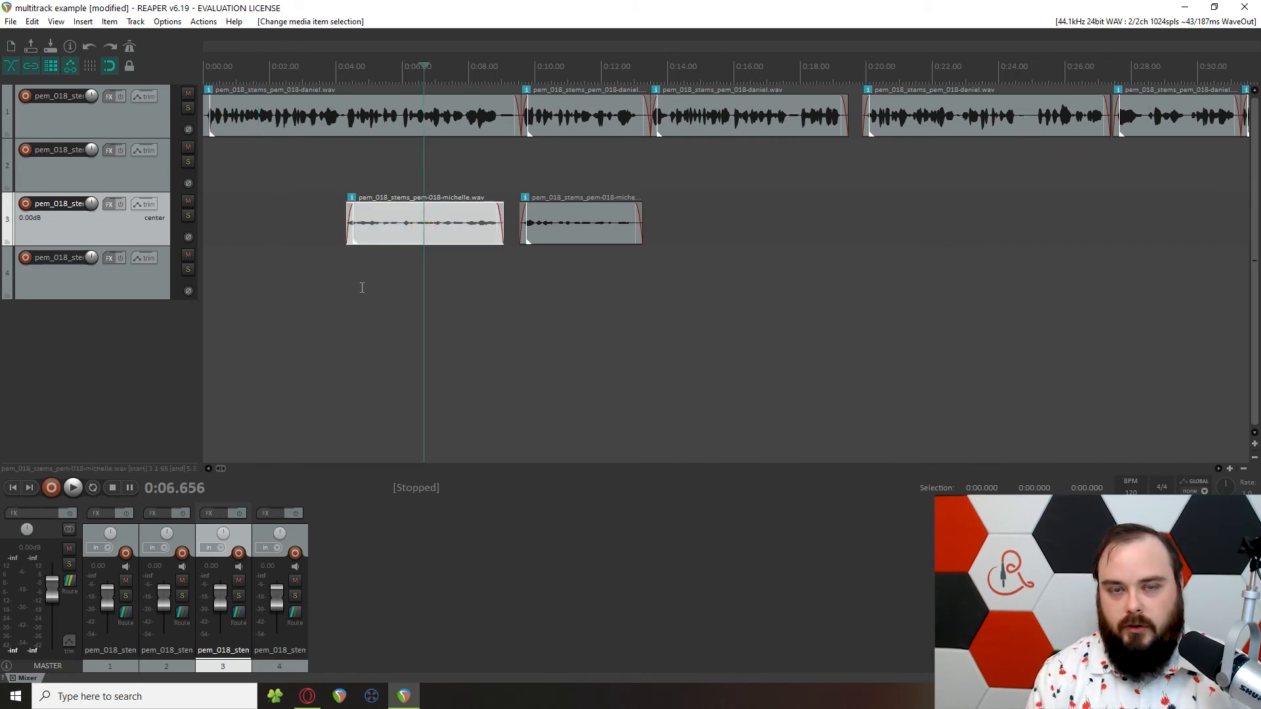
pyautogui.press('Delete')
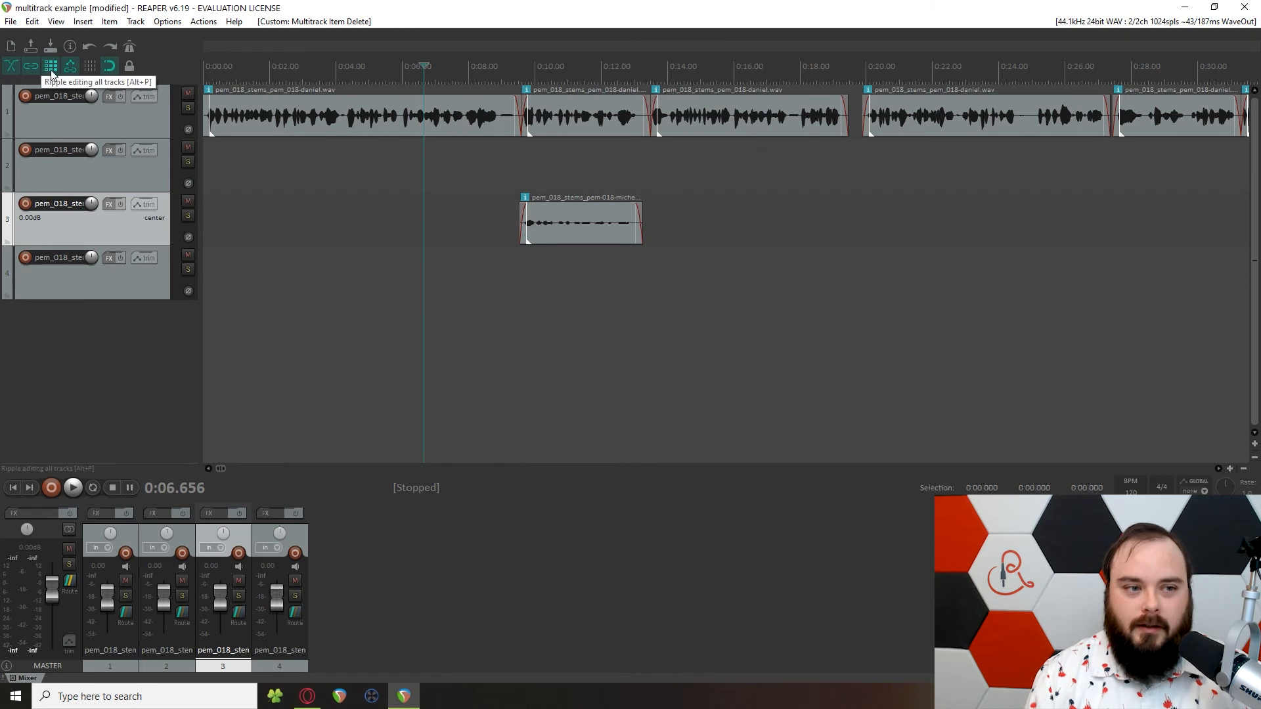
pyautogui.click(545, 225)
pyautogui.press('Delete')
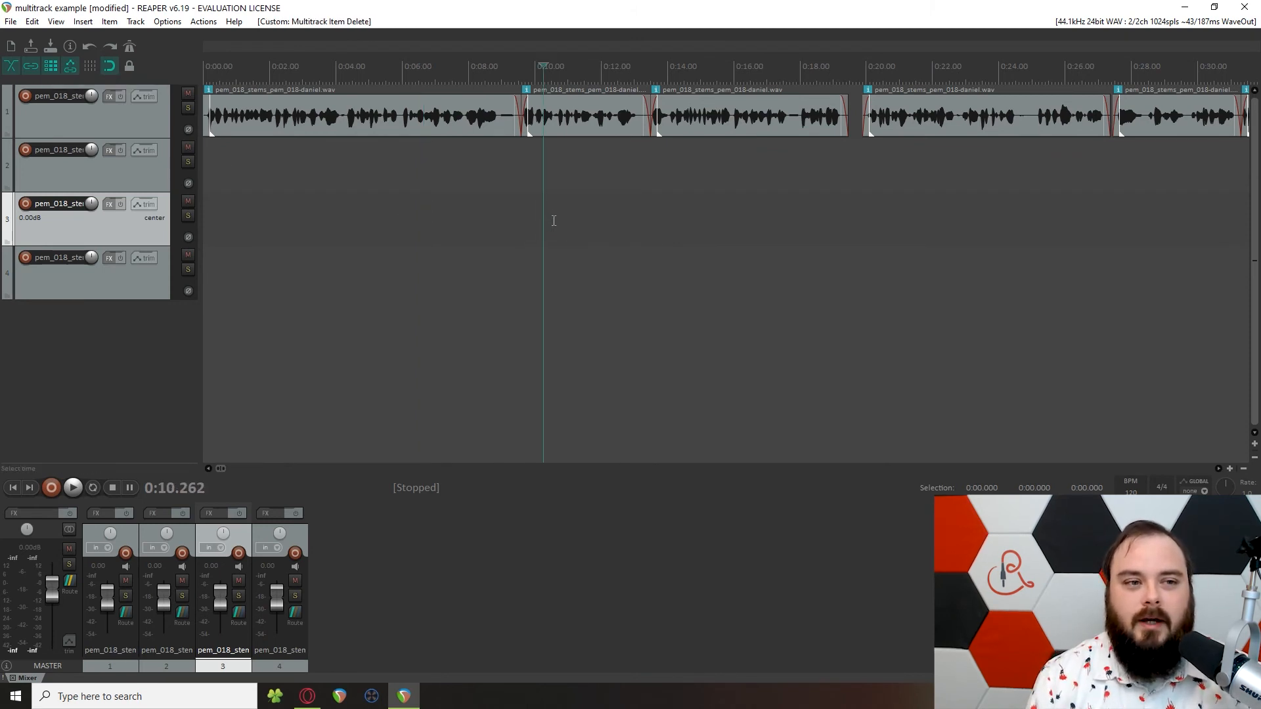
# - Delete the track 3 item at about 0:34 and the short track 1 item at about 1:05 without rippling
pyautogui.scroll(-4, 553, 220)
pyautogui.click(492, 227)
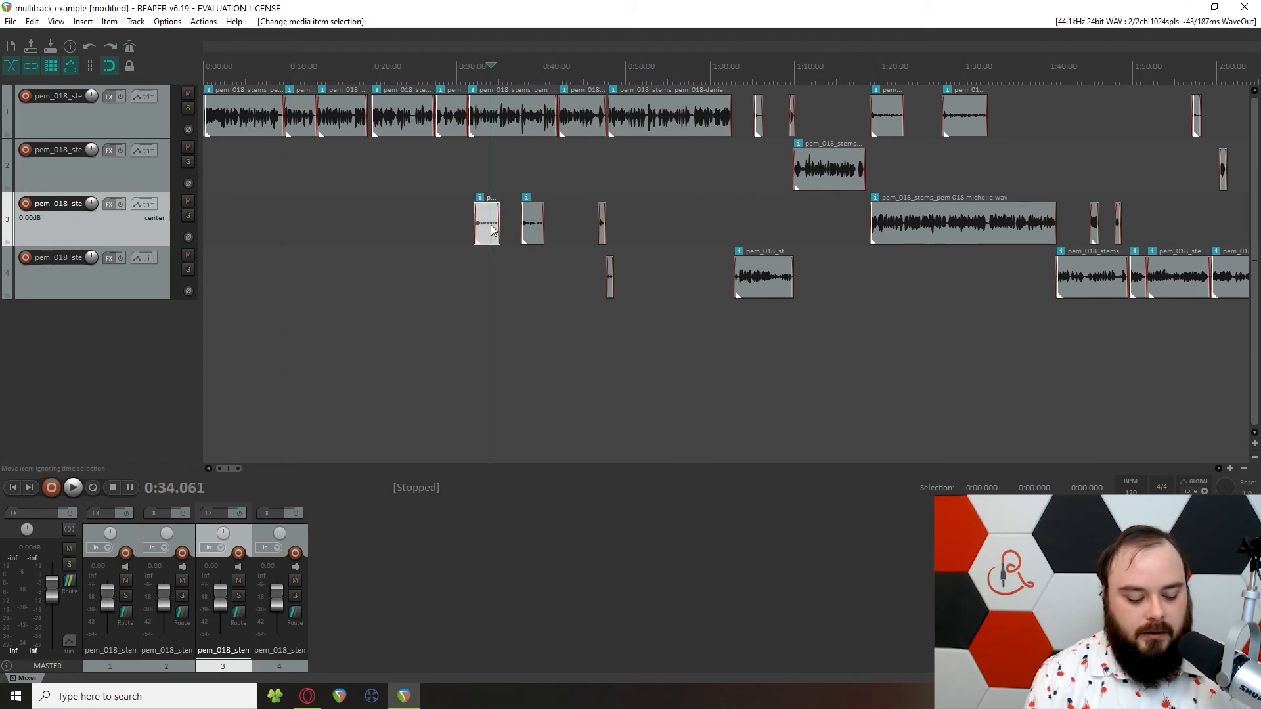
pyautogui.press('Delete')
pyautogui.click(759, 125)
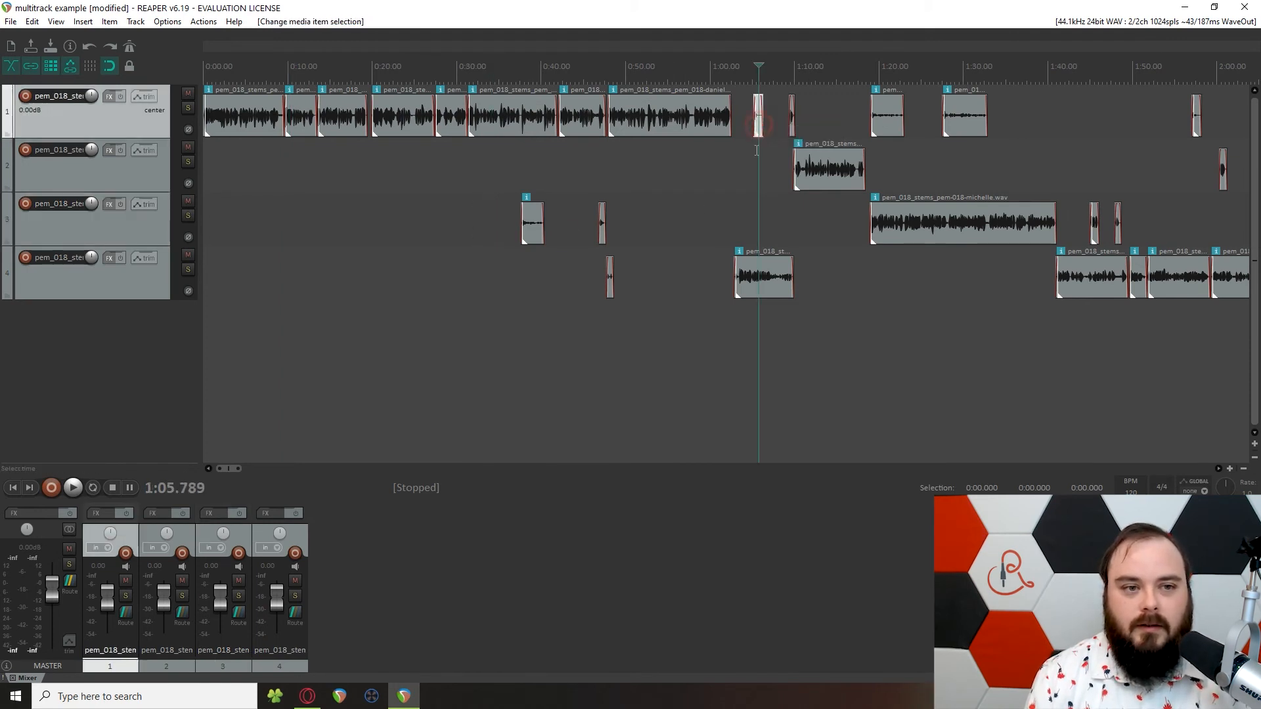
pyautogui.scroll(6, 759, 132)
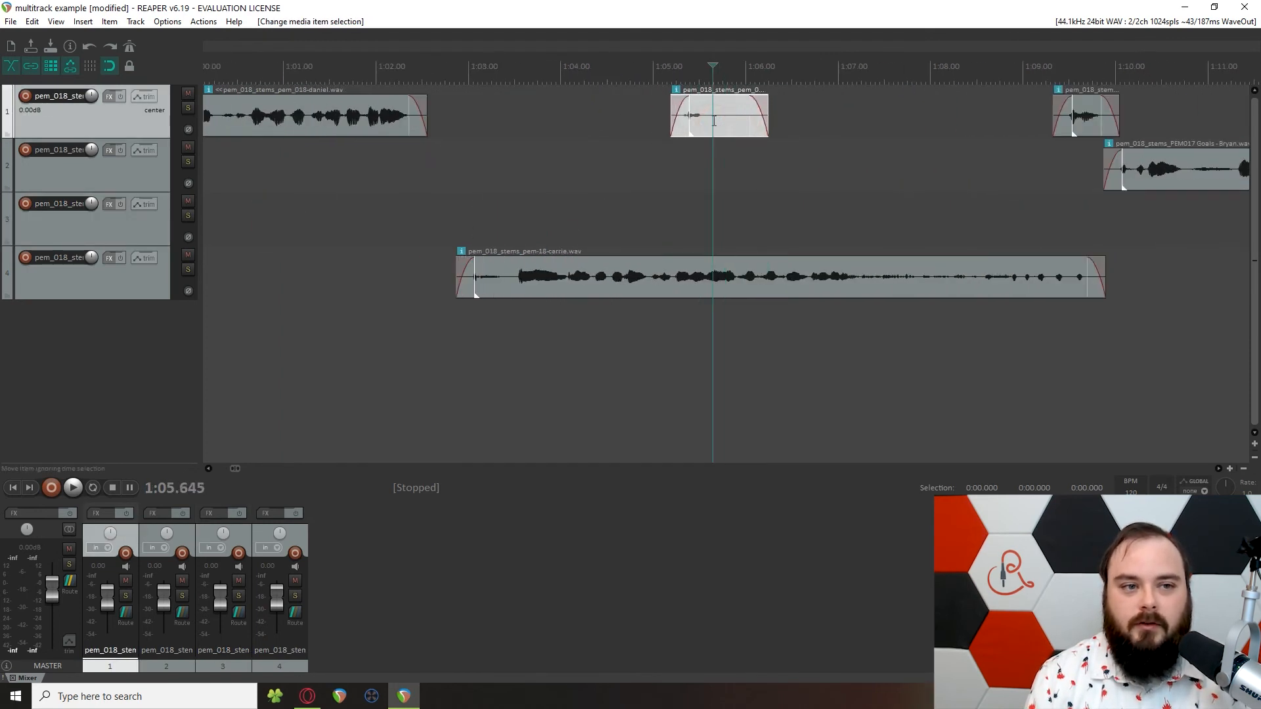
pyautogui.press('Delete')
# - Delete the two quiet track 1 items between about 1:19 and 1:33 without shifting the other items
pyautogui.scroll(-6, 788, 137)
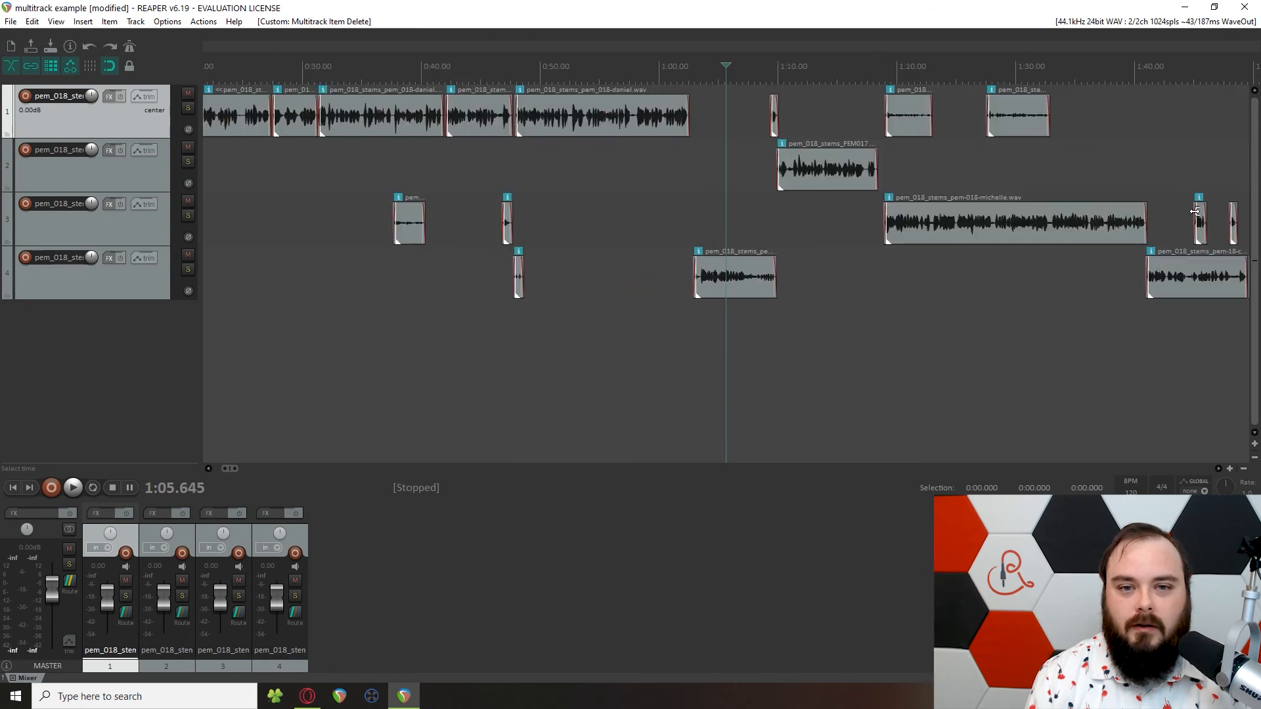
pyautogui.click(991, 115)
pyautogui.press('Delete')
pyautogui.click(922, 114)
pyautogui.press('Delete')
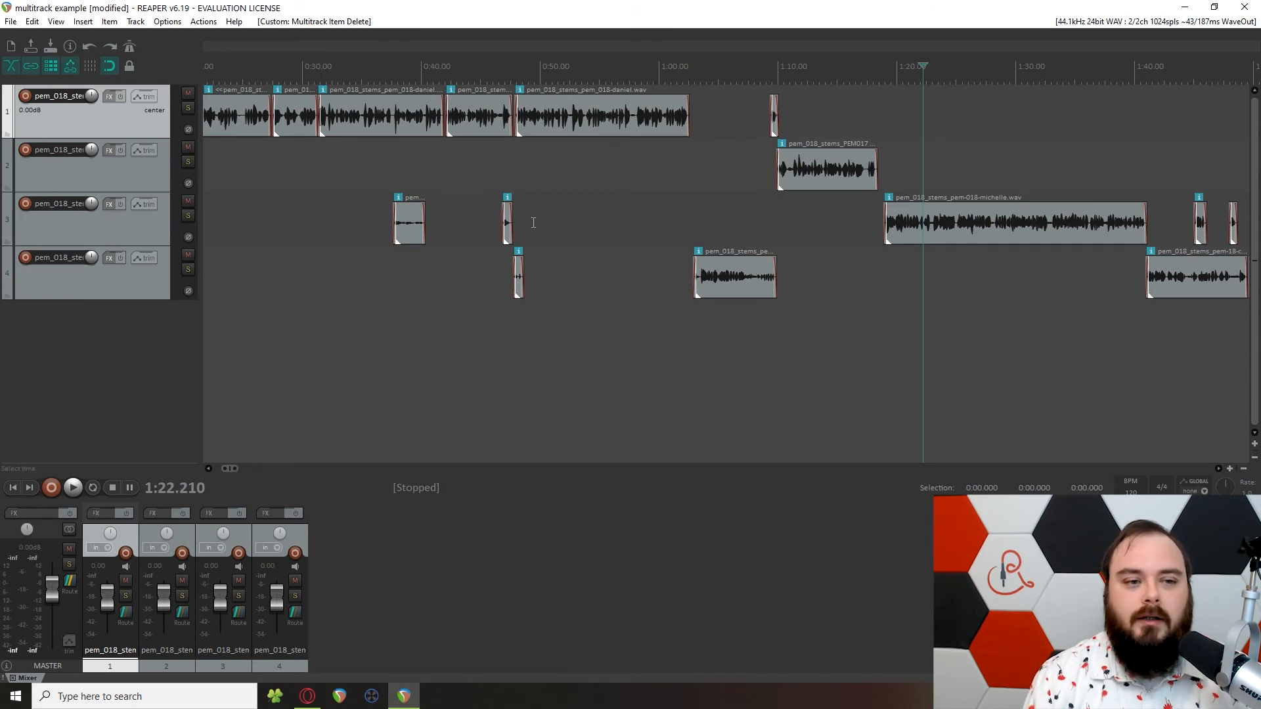
# - Try nudging the items at about 1:03 on track 4, 1:10 on track 2 and 1:44 on track 3, and undo the moves
pyautogui.moveTo(714, 272)
pyautogui.mouseDown()
pyautogui.moveTo(765, 273)
pyautogui.moveTo(709, 272)
pyautogui.mouseUp()
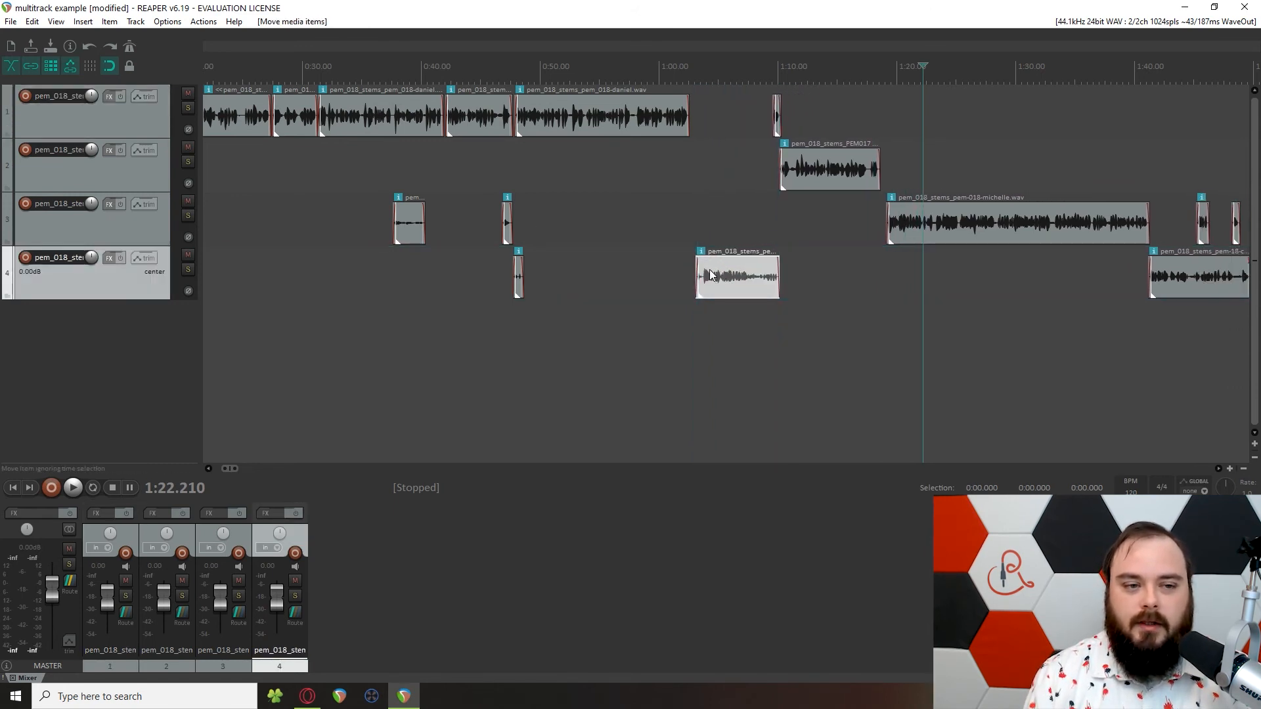
pyautogui.moveTo(794, 179)
pyautogui.mouseDown()
pyautogui.moveTo(813, 175)
pyautogui.moveTo(803, 175)
pyautogui.mouseUp()
pyautogui.hotkey('ctrl', 'z')
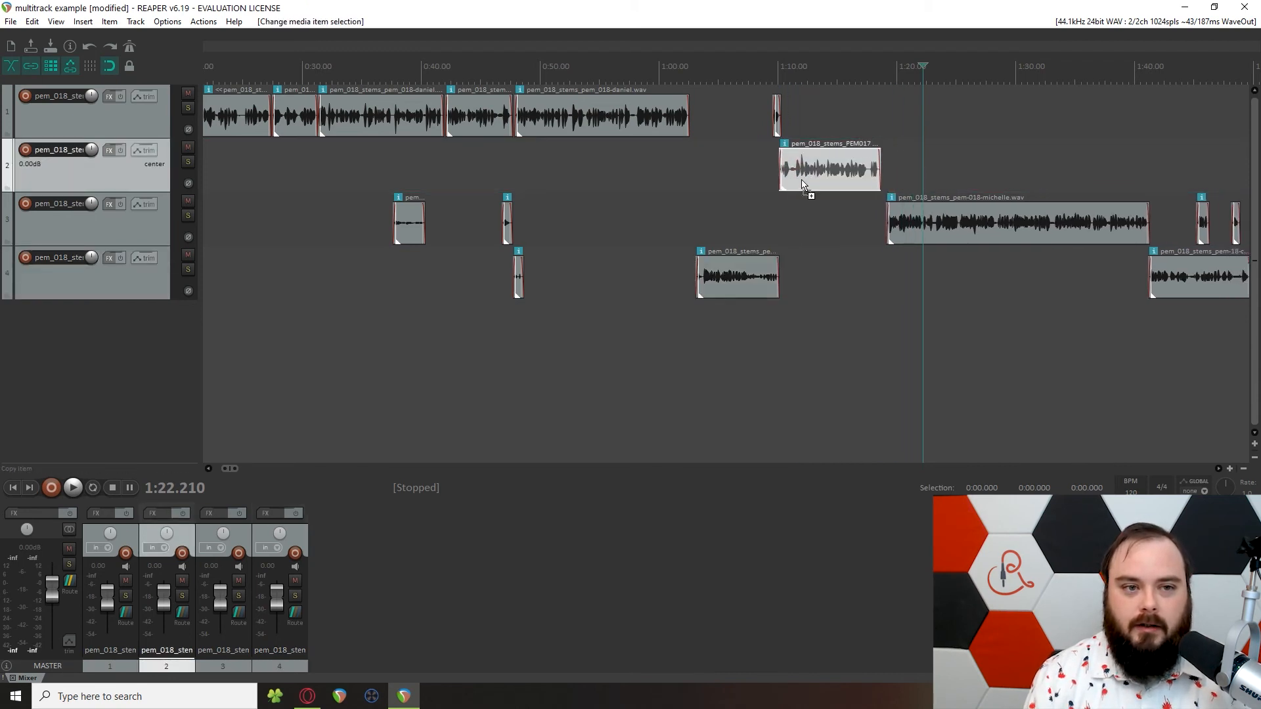
pyautogui.hotkey('ctrl', 'z')
pyautogui.scroll(-3, 1188, 225)
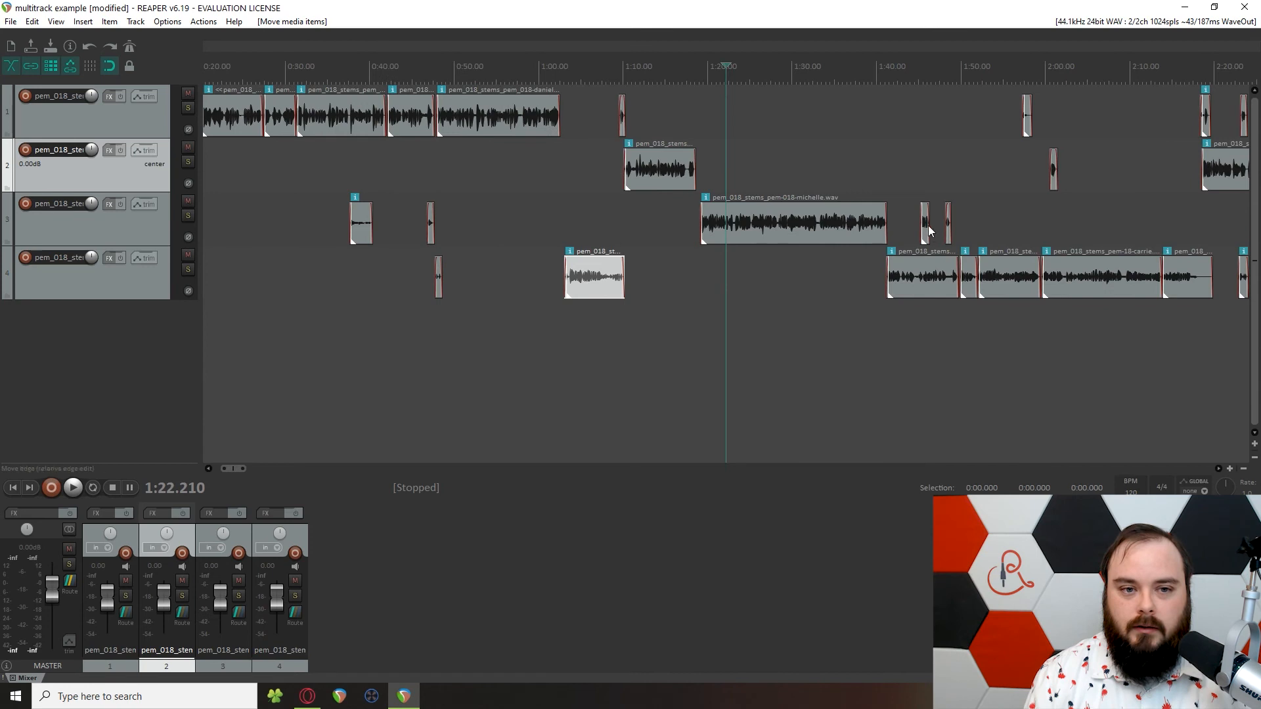
pyautogui.moveTo(939, 229)
pyautogui.mouseDown()
pyautogui.moveTo(958, 229)
pyautogui.moveTo(942, 231)
pyautogui.mouseUp()
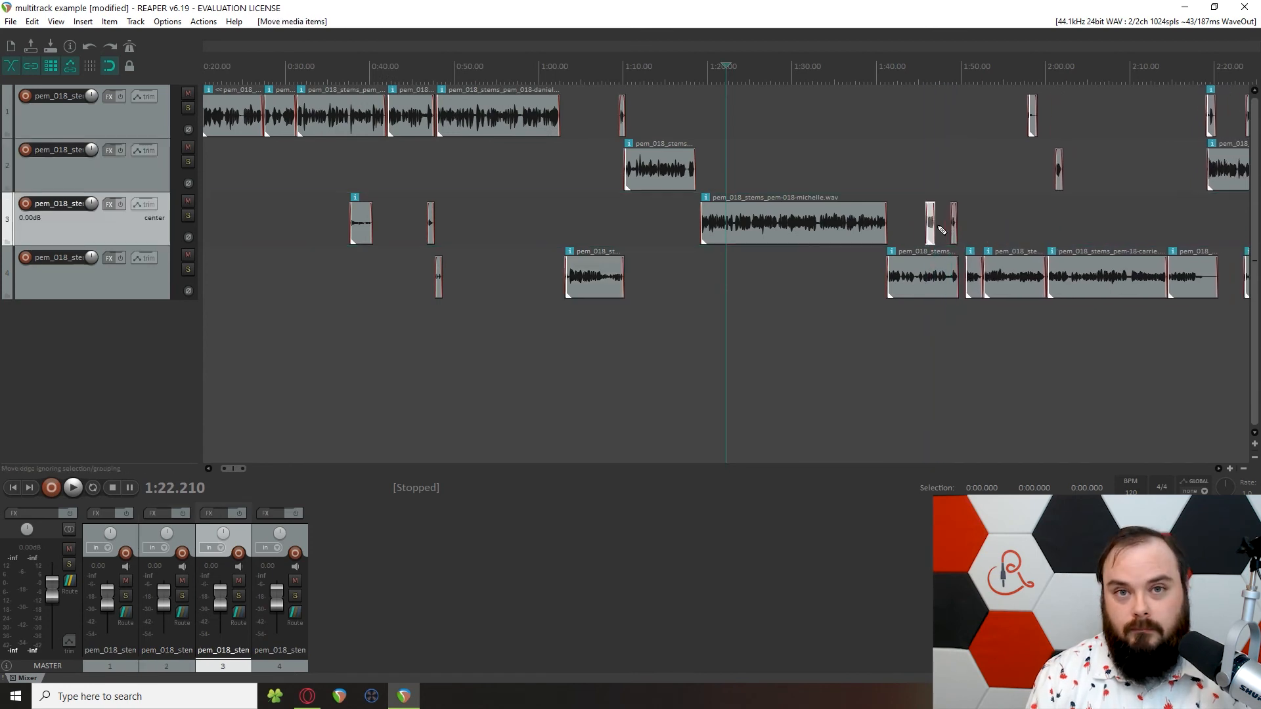
pyautogui.hotkey('ctrl', 'z')
# - Split the track 2 item at about 1:17.5 and ripple-delete its second piece across all tracks
pyautogui.click(655, 198)
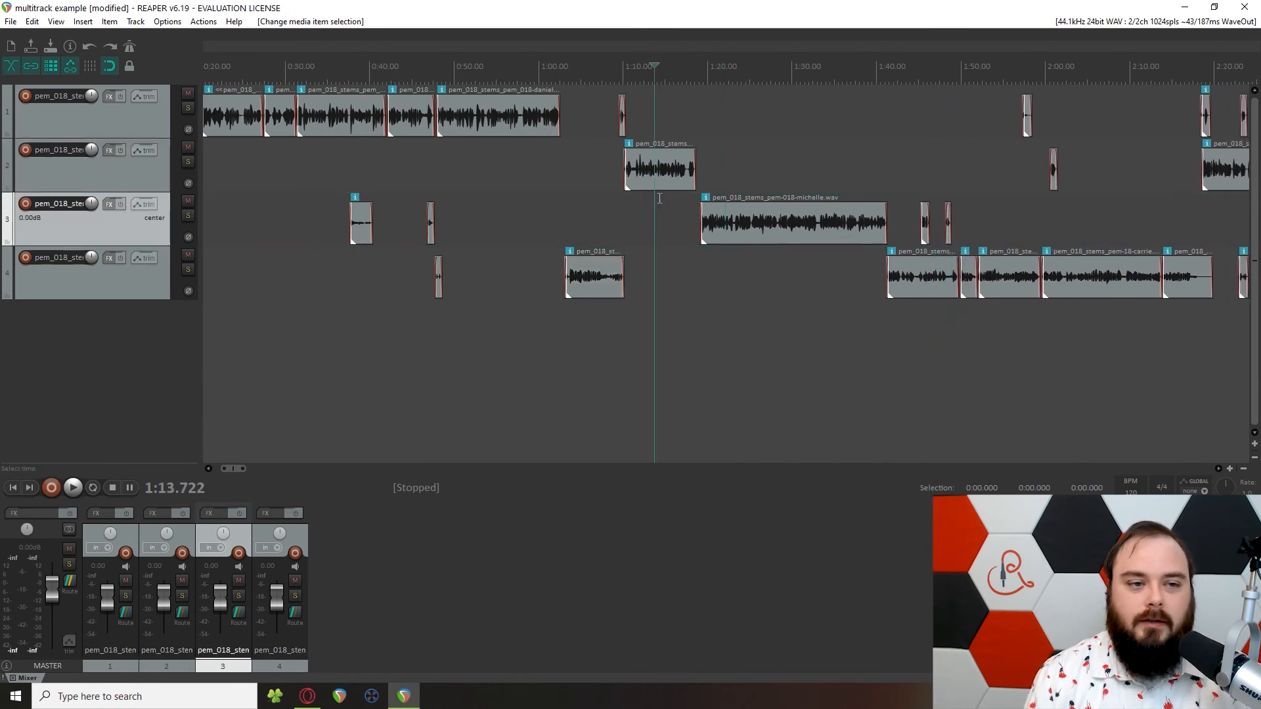
pyautogui.scroll(5, 660, 198)
pyautogui.click(816, 197)
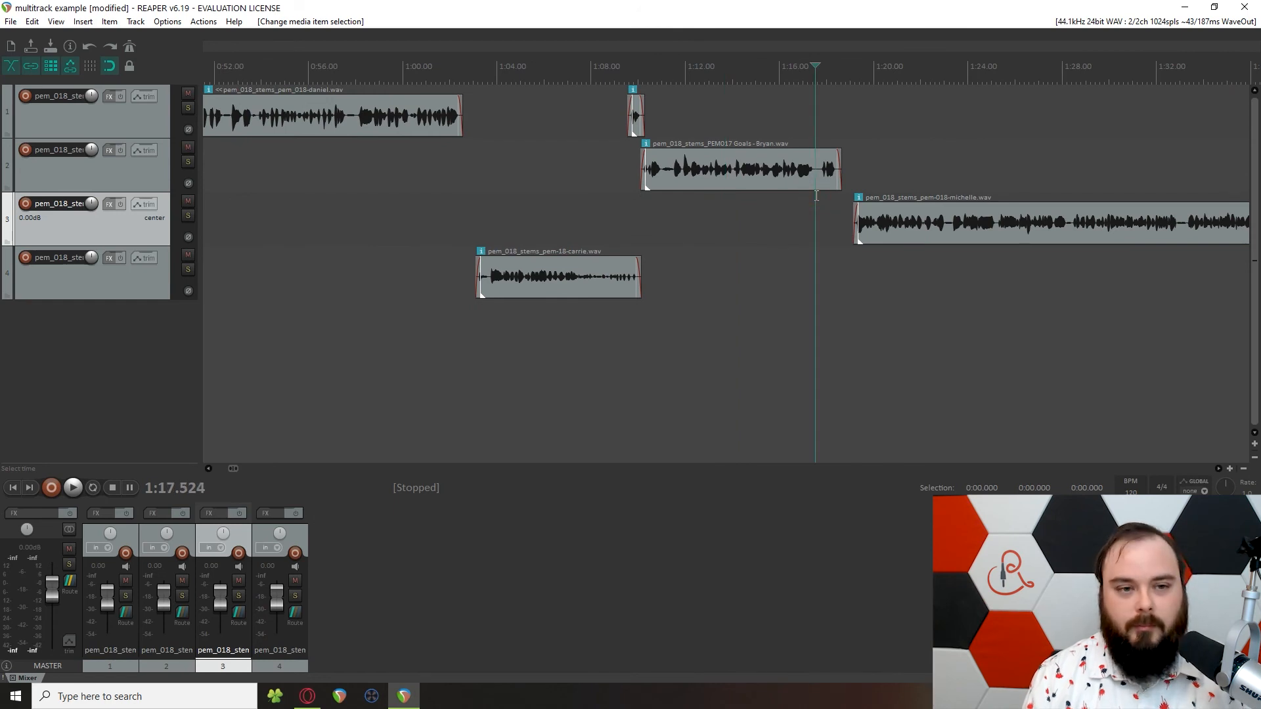
pyautogui.press('s')
pyautogui.click(826, 179)
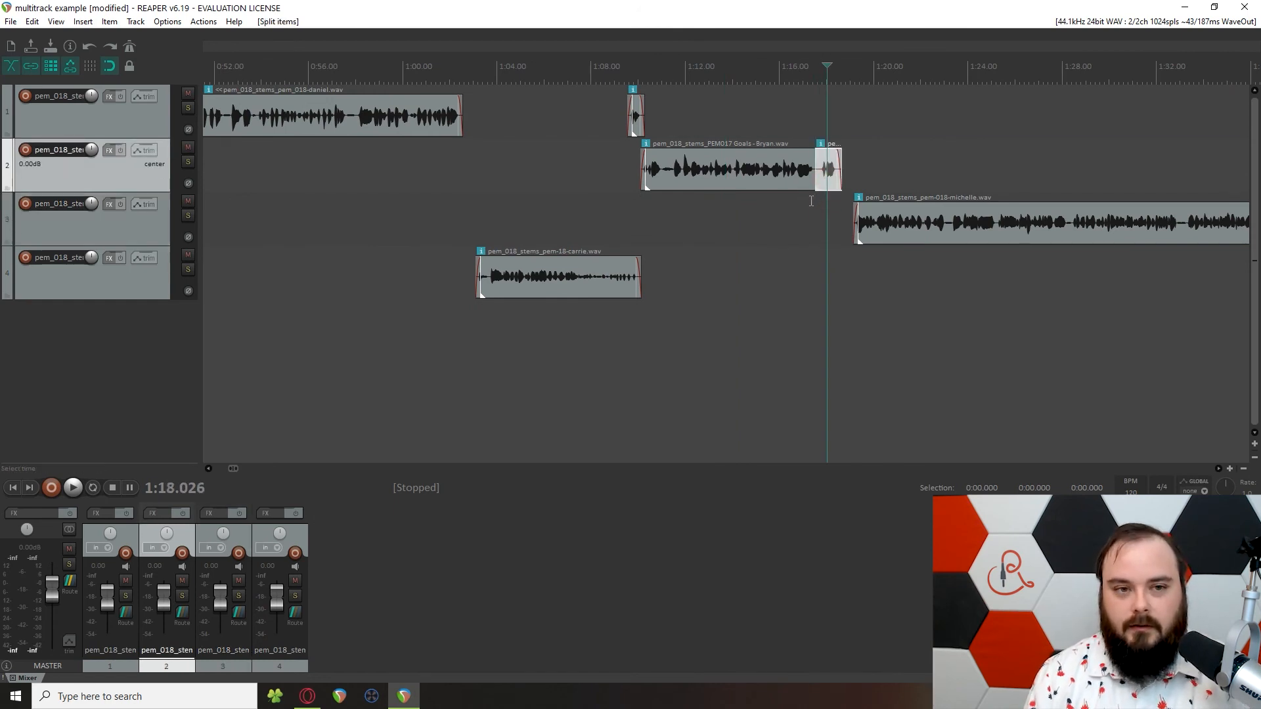
pyautogui.press('Delete')
pyautogui.scroll(-5, 811, 201)
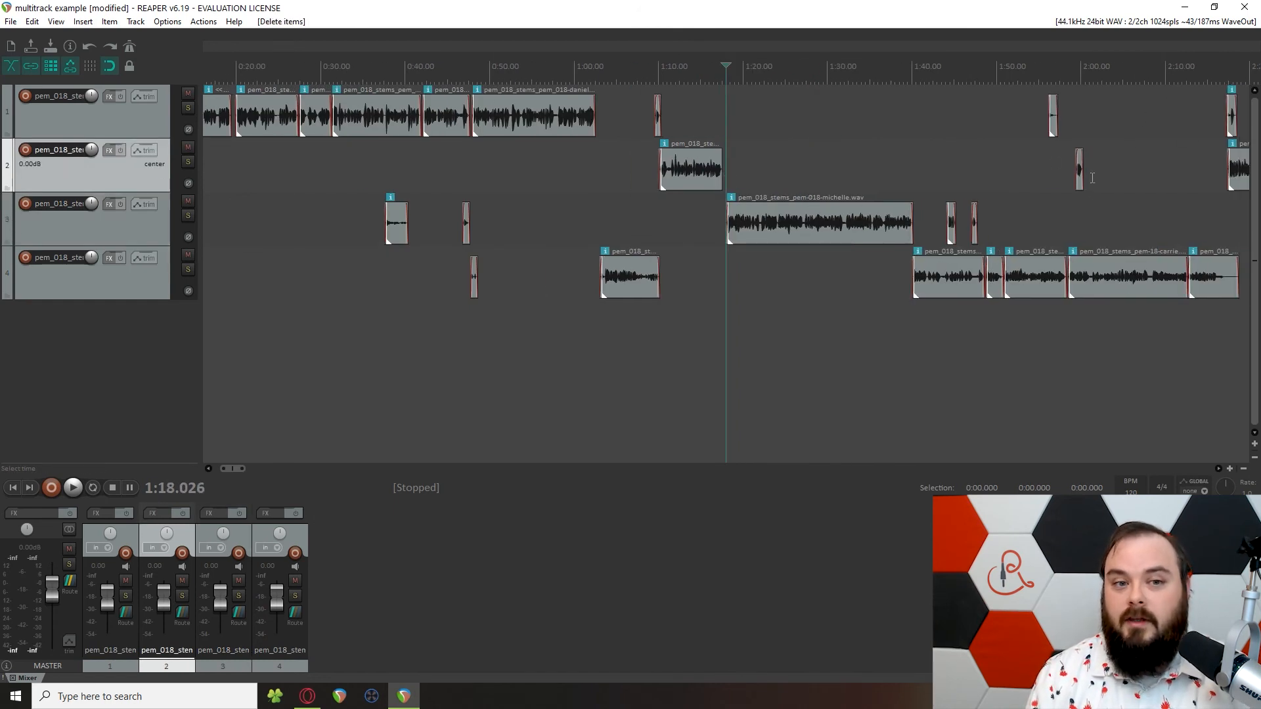
# - Undo the last ripple deletion of the track 2 item's second piece at about 1:17.5
pyautogui.hotkey('ctrl', 'z')
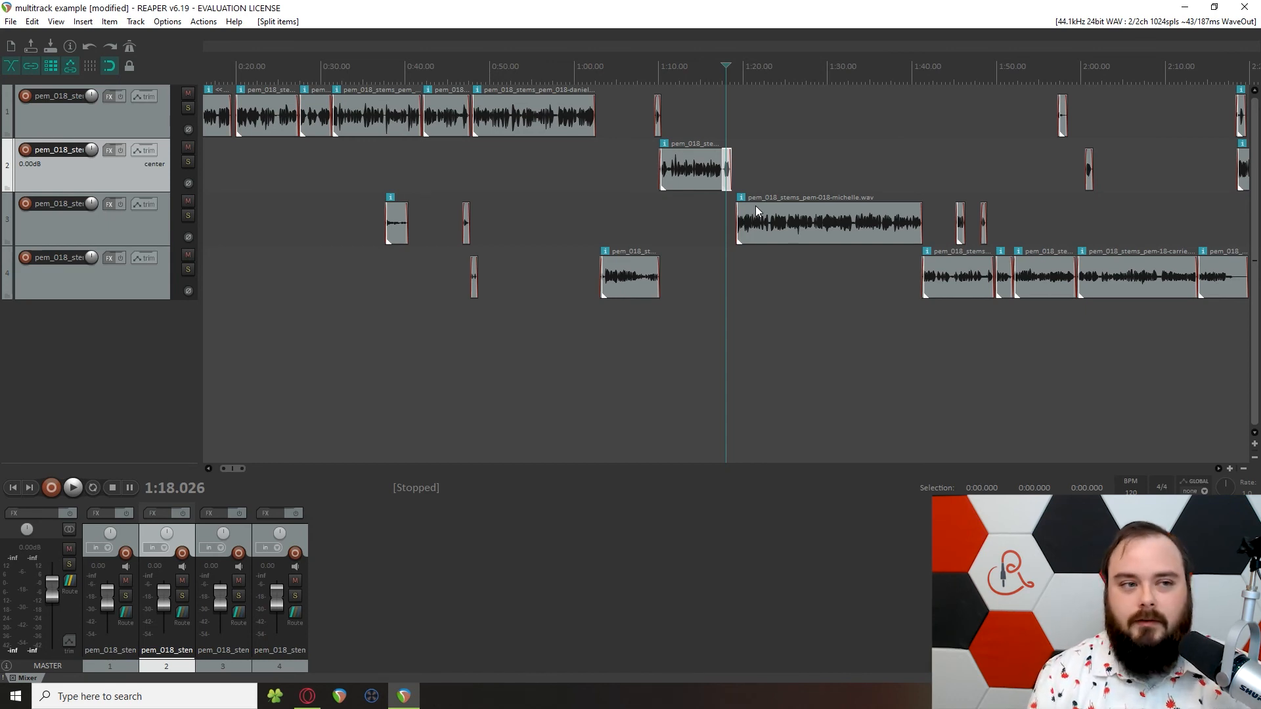
pyautogui.scroll(5, 589, 142)
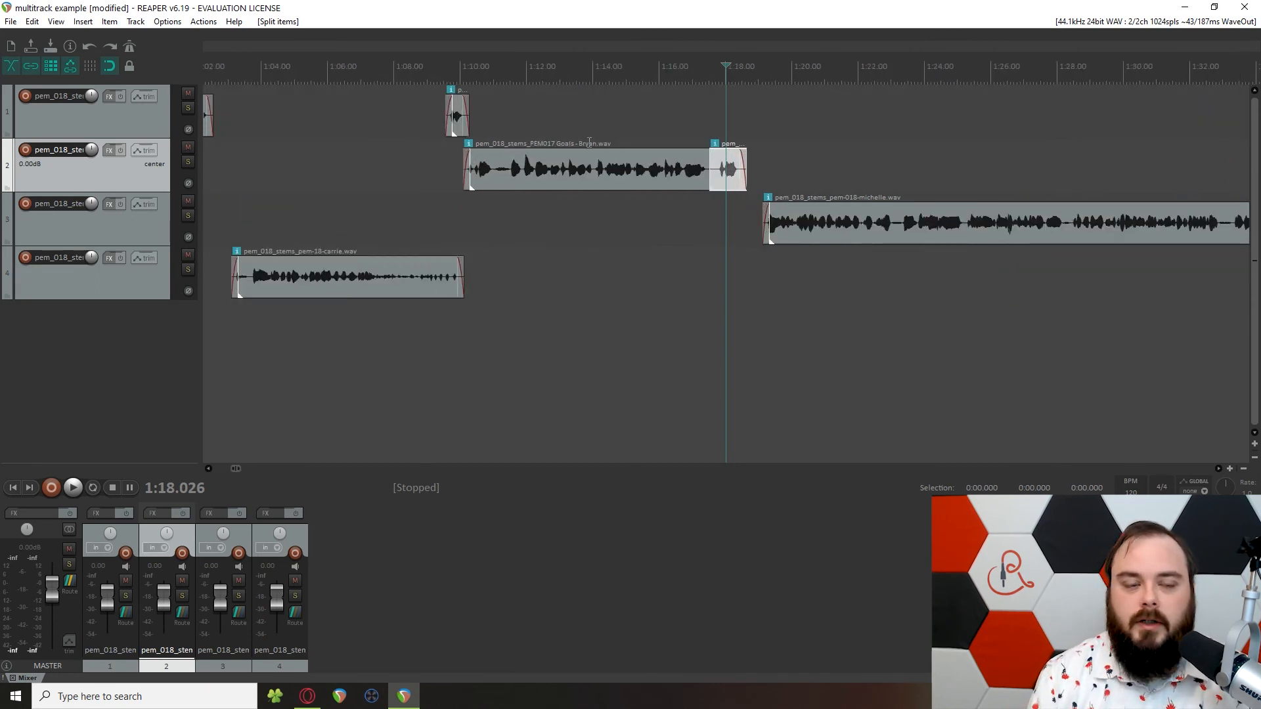
# - Try ripple-cutting the section from 1:27.677 to 1:28.174 out of the track 3 item, and undo the cut
pyautogui.scroll(-6, 589, 142)
pyautogui.click(833, 129)
pyautogui.scroll(6, 796, 314)
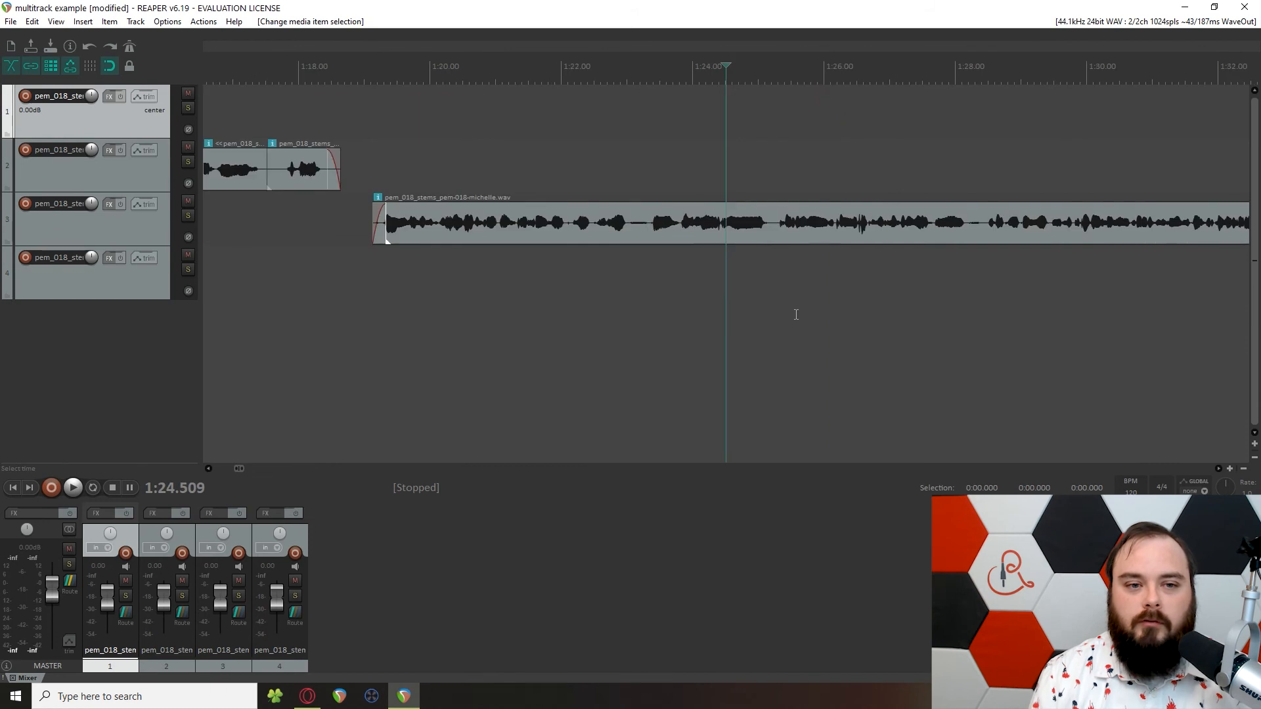
pyautogui.click(948, 230)
pyautogui.scroll(4, 679, 256)
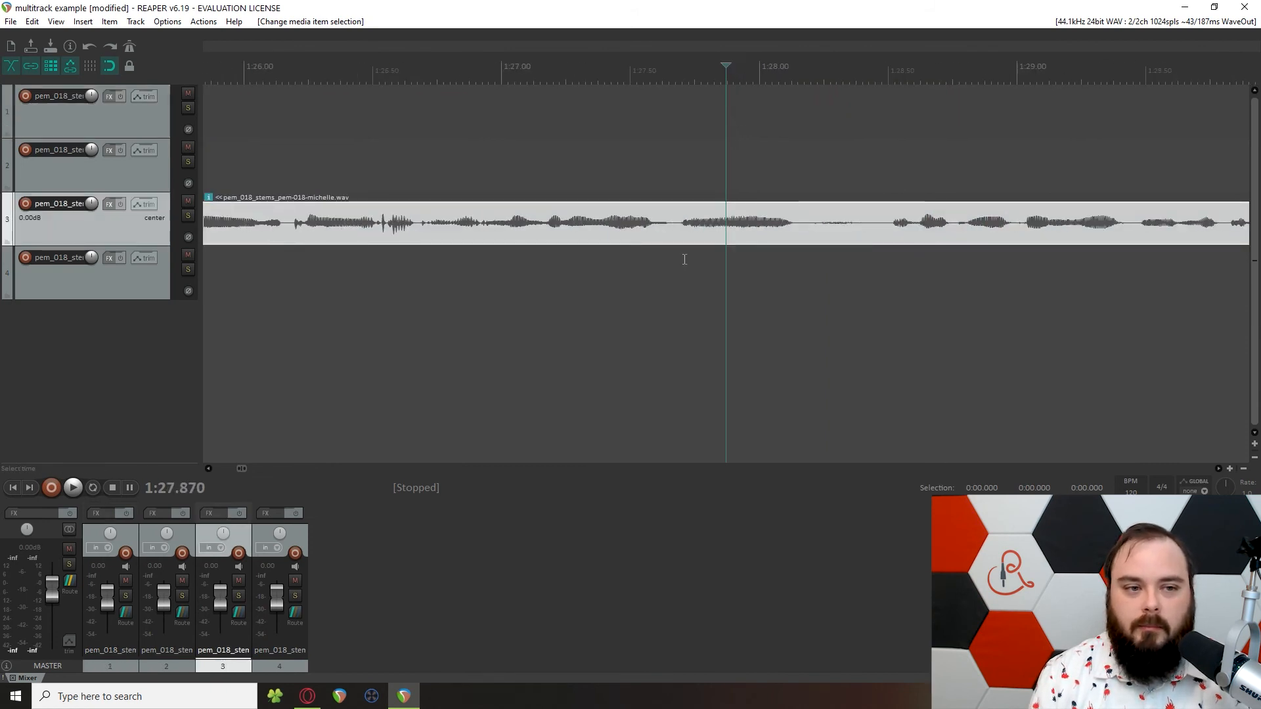
pyautogui.moveTo(677, 255); pyautogui.dragTo(815, 257)
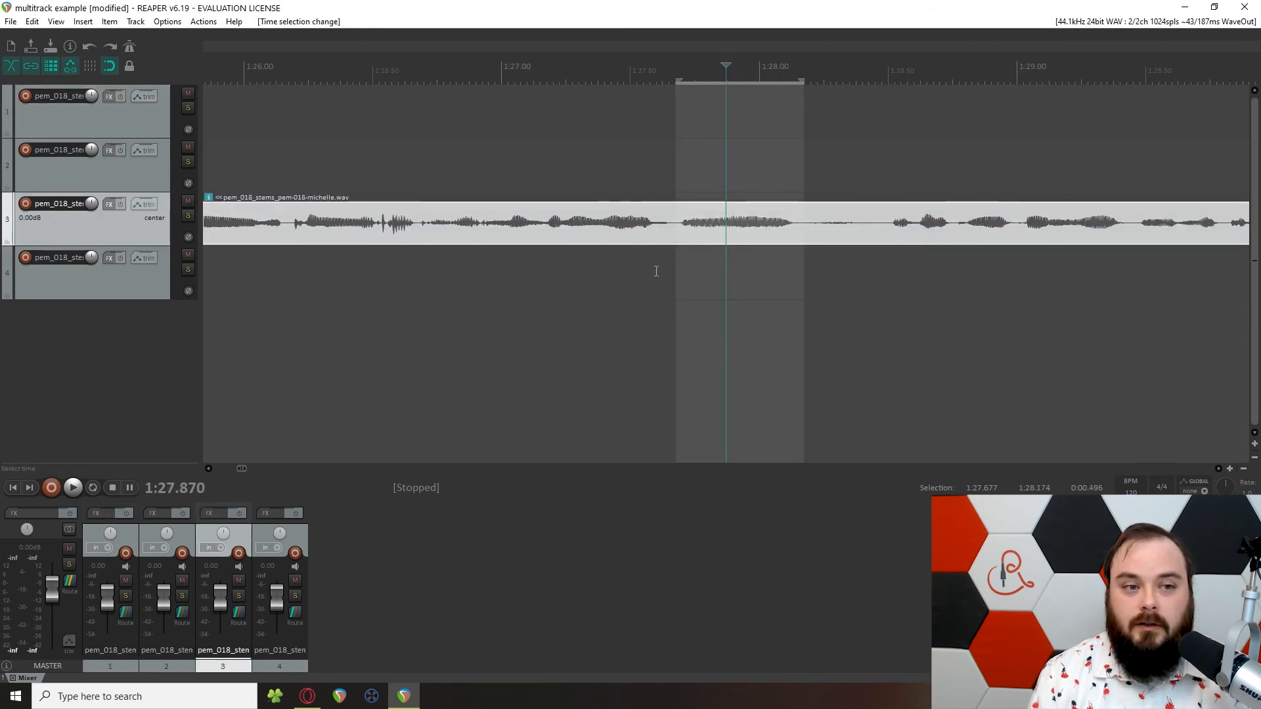
pyautogui.hotkey('ctrl', 'x')
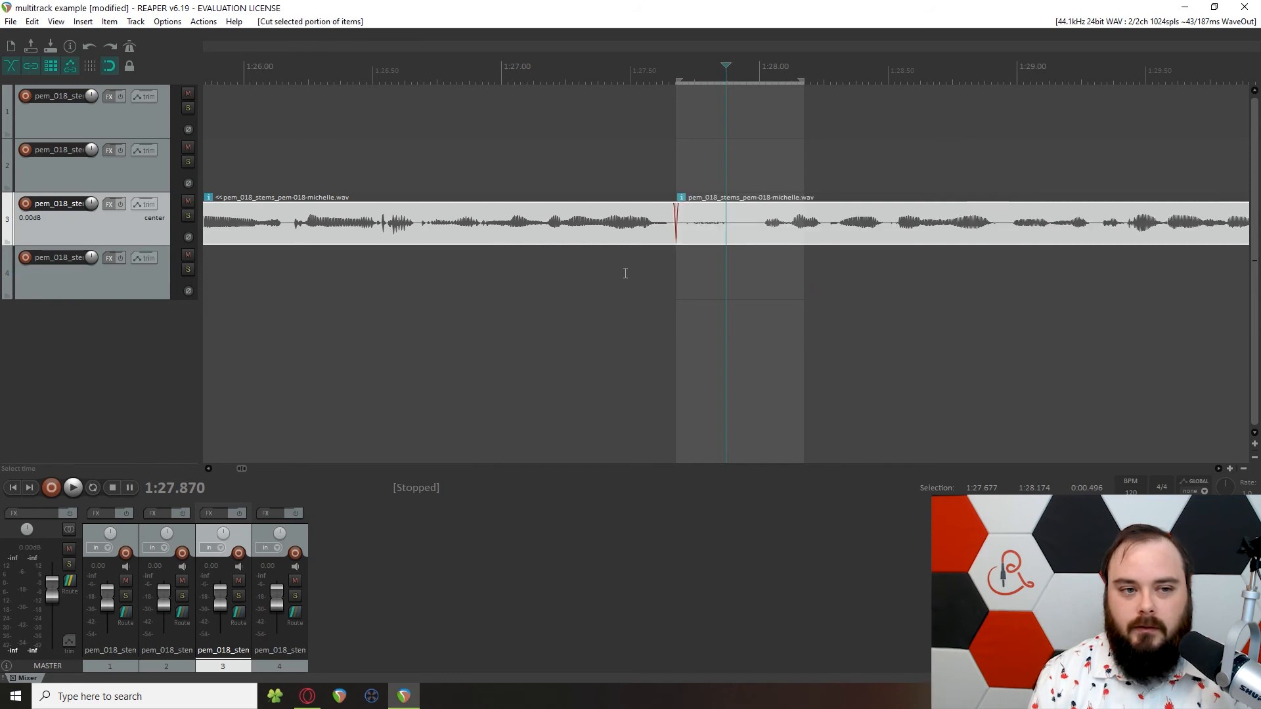
pyautogui.scroll(-4, 690, 250)
pyautogui.scroll(-5, 690, 251)
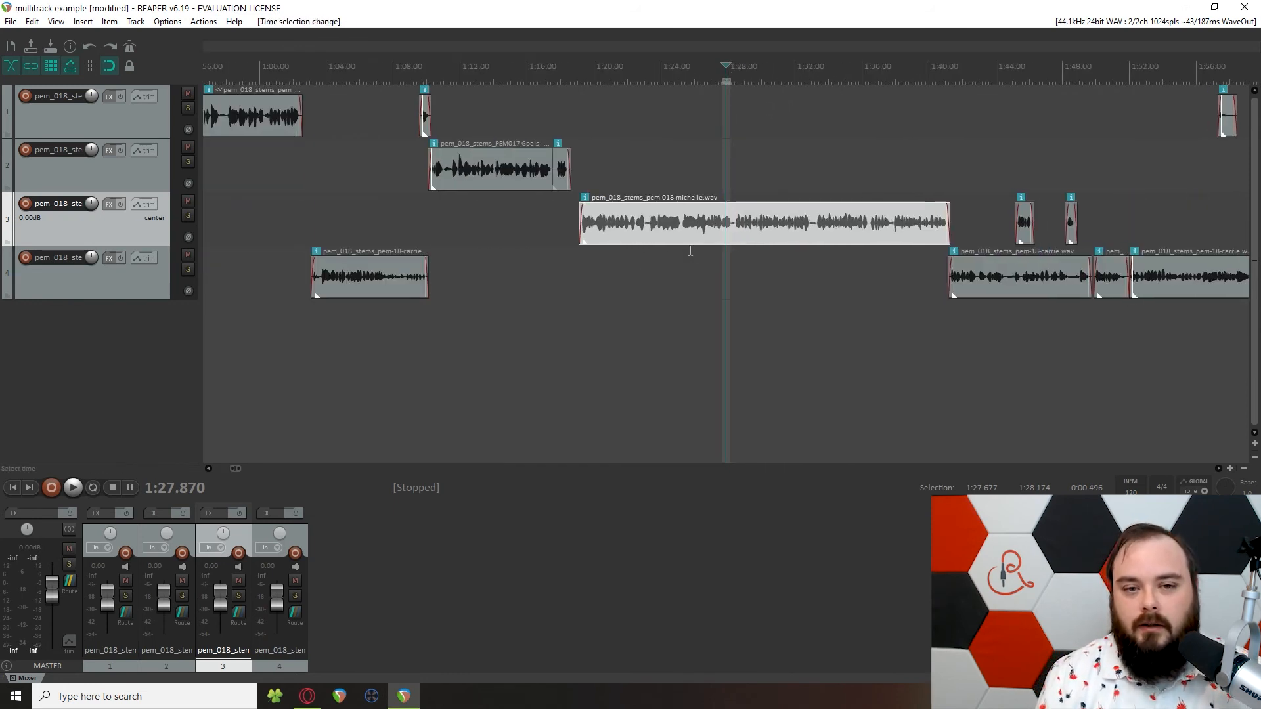
pyautogui.scroll(-3, 694, 255)
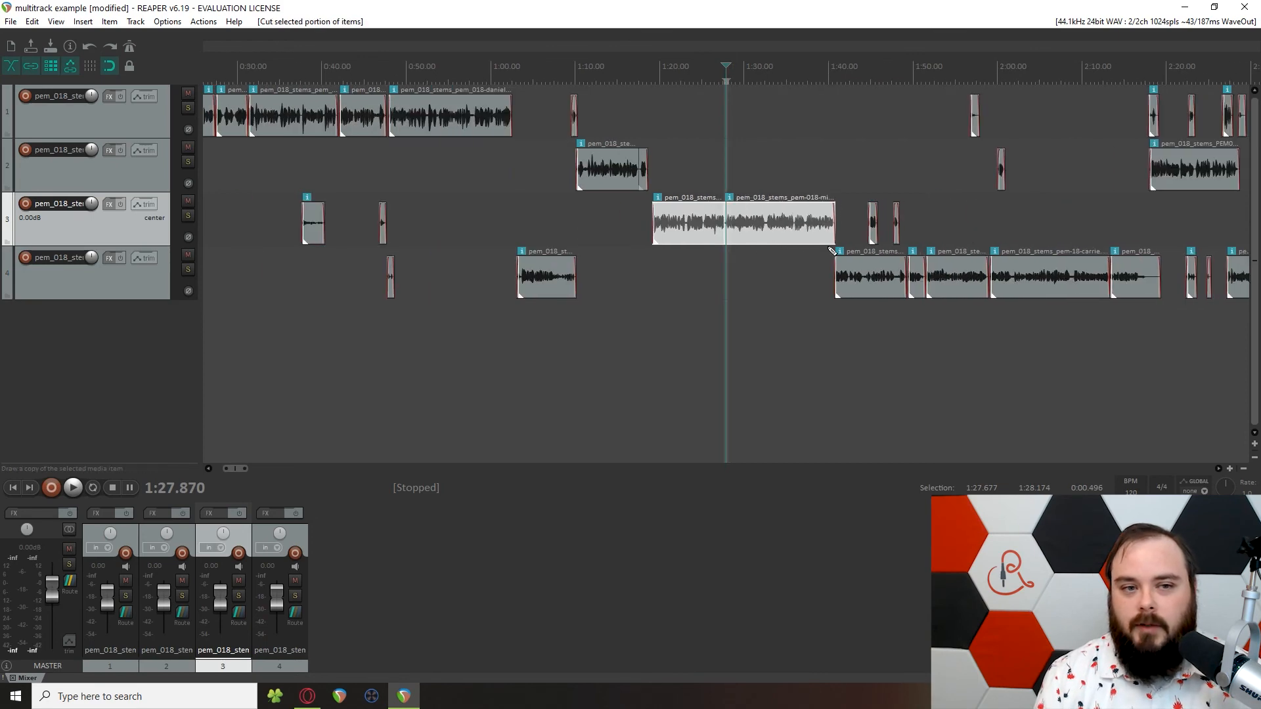
pyautogui.scroll(3, 803, 262)
# - Play track 3 from about 1:28 and ripple-cut two short sections from its item, at about 1:32 and from 1:36.702 to 1:37.475
pyautogui.press('space')
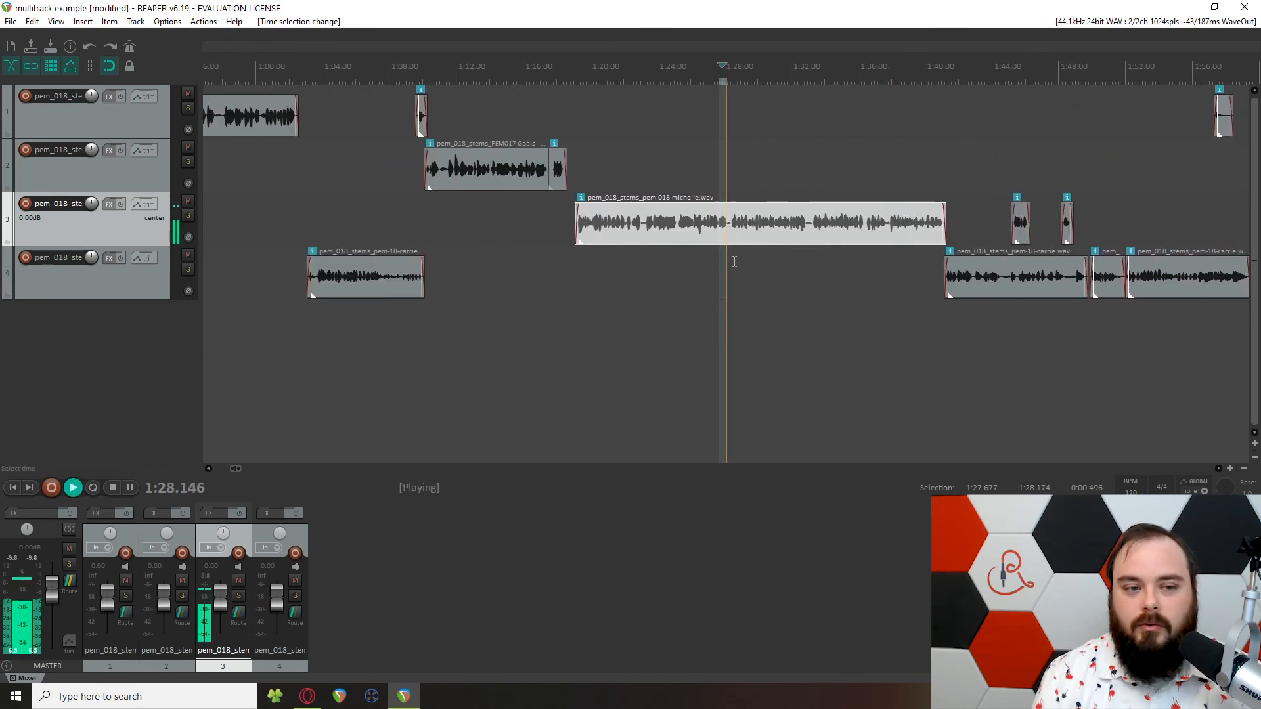
pyautogui.scroll(4, 807, 256)
pyautogui.scroll(4, 891, 252)
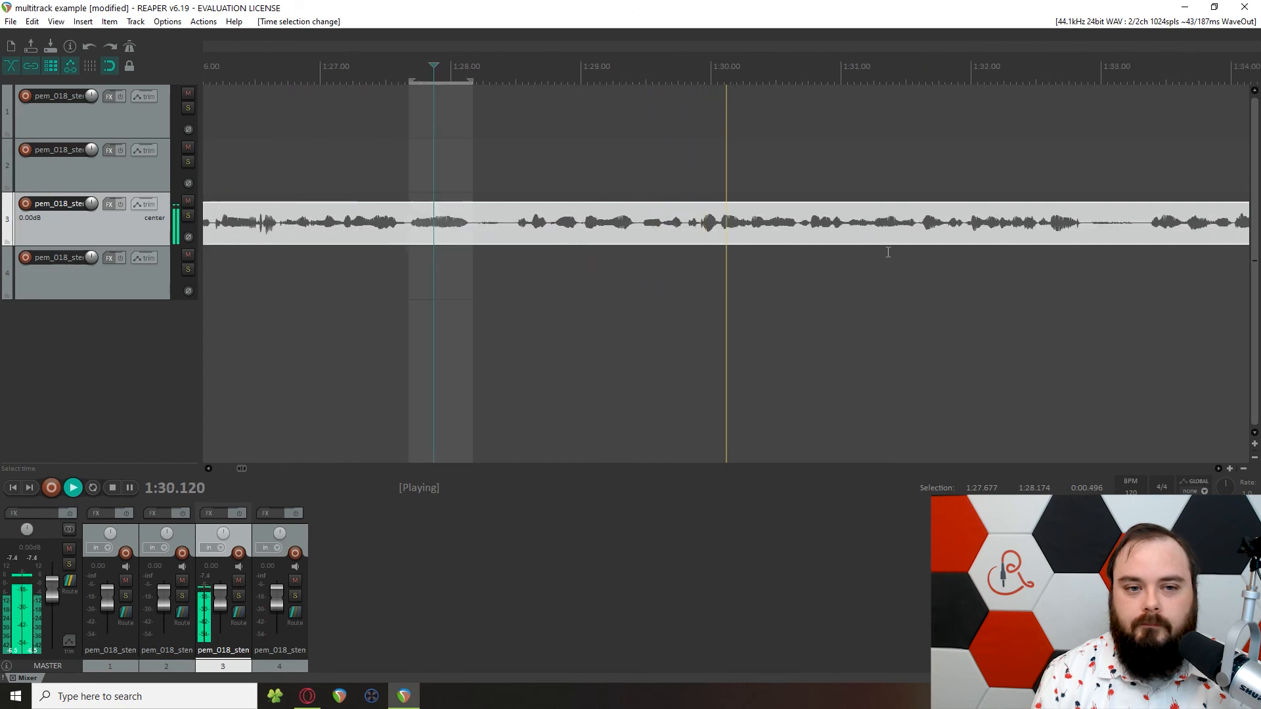
pyautogui.press('space')
pyautogui.moveTo(950, 253); pyautogui.dragTo(1048, 253)
pyautogui.hotkey('ctrl', 'x')
pyautogui.scroll(-5, 931, 254)
pyautogui.hotkey('ctrl', 'x')
pyautogui.scroll(-5, 975, 256)
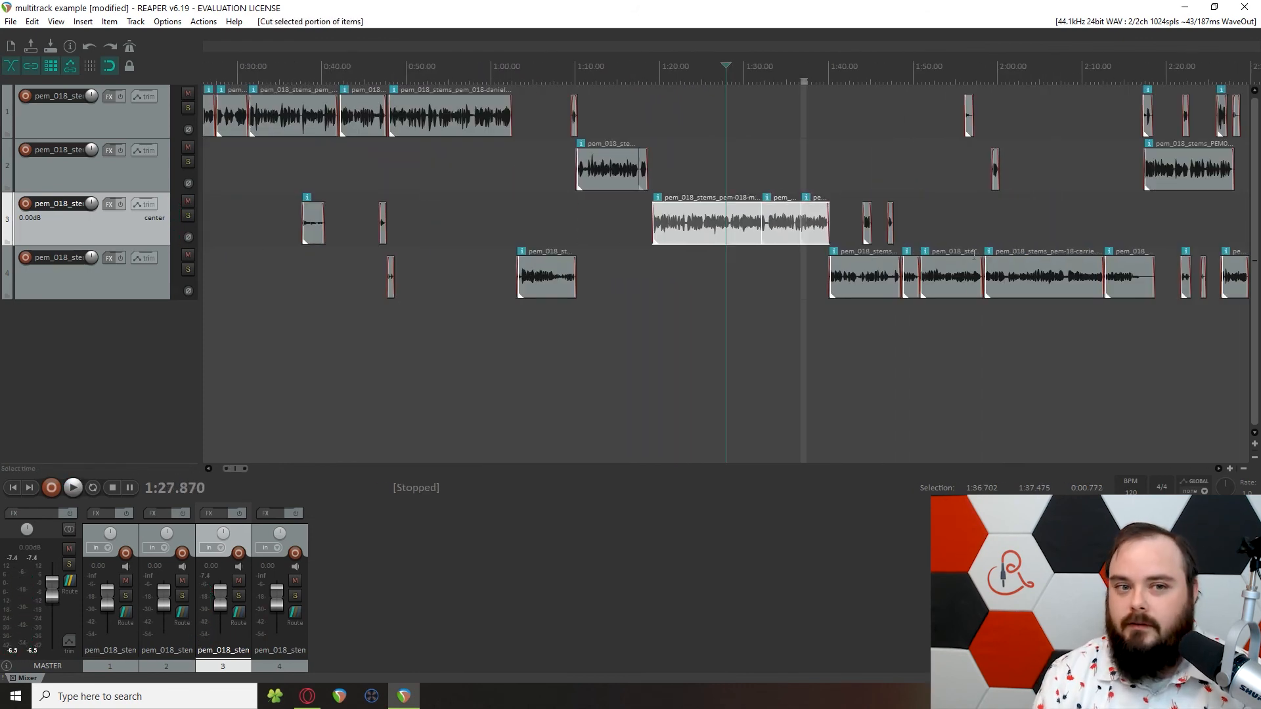
# - Ripple-cut the section from 1:48.958 to 1:50.225 out of the short track 4 item
pyautogui.click(889, 184)
pyautogui.scroll(6, 890, 184)
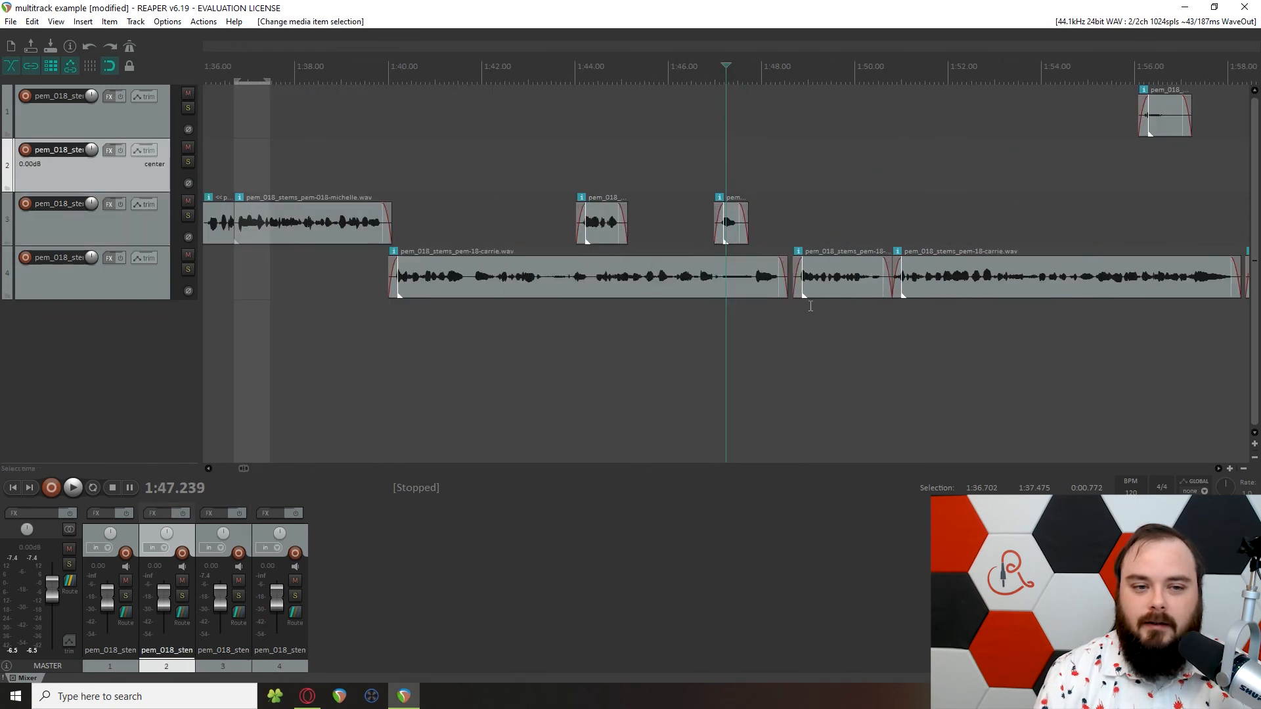
pyautogui.moveTo(808, 305); pyautogui.dragTo(865, 305)
pyautogui.scroll(-4, 868, 306)
pyautogui.scroll(-4, 868, 306)
pyautogui.hotkey('ctrl', 'x')
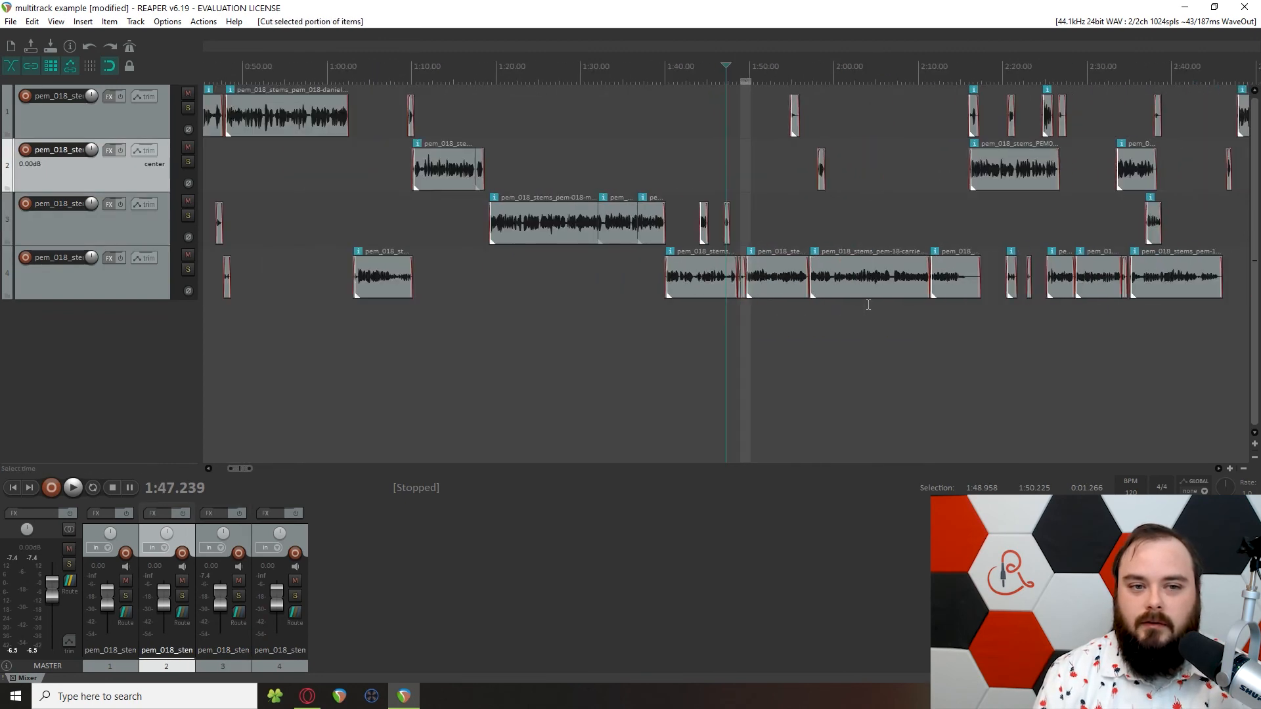
# - During playback, delete the track 1 item at about 1:55 and the track 4 item at about 2:20 without rippling
pyautogui.click(798, 303)
pyautogui.press('space')
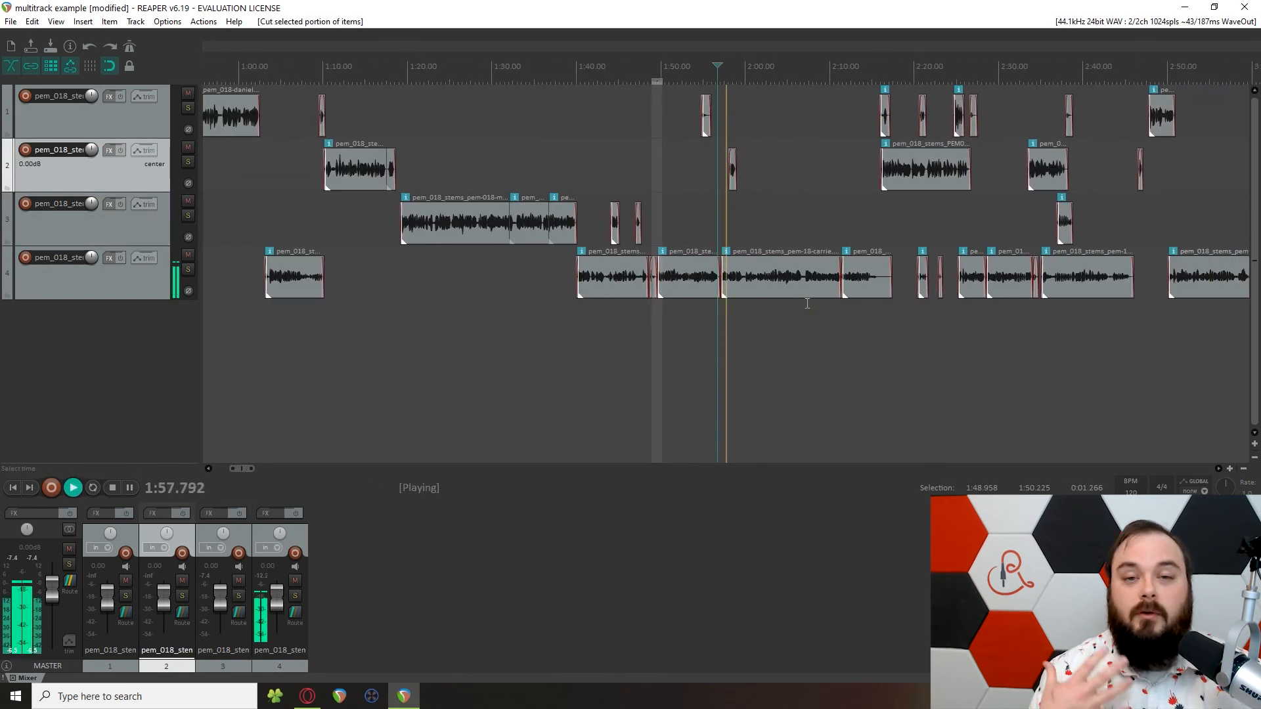
pyautogui.scroll(3, 807, 303)
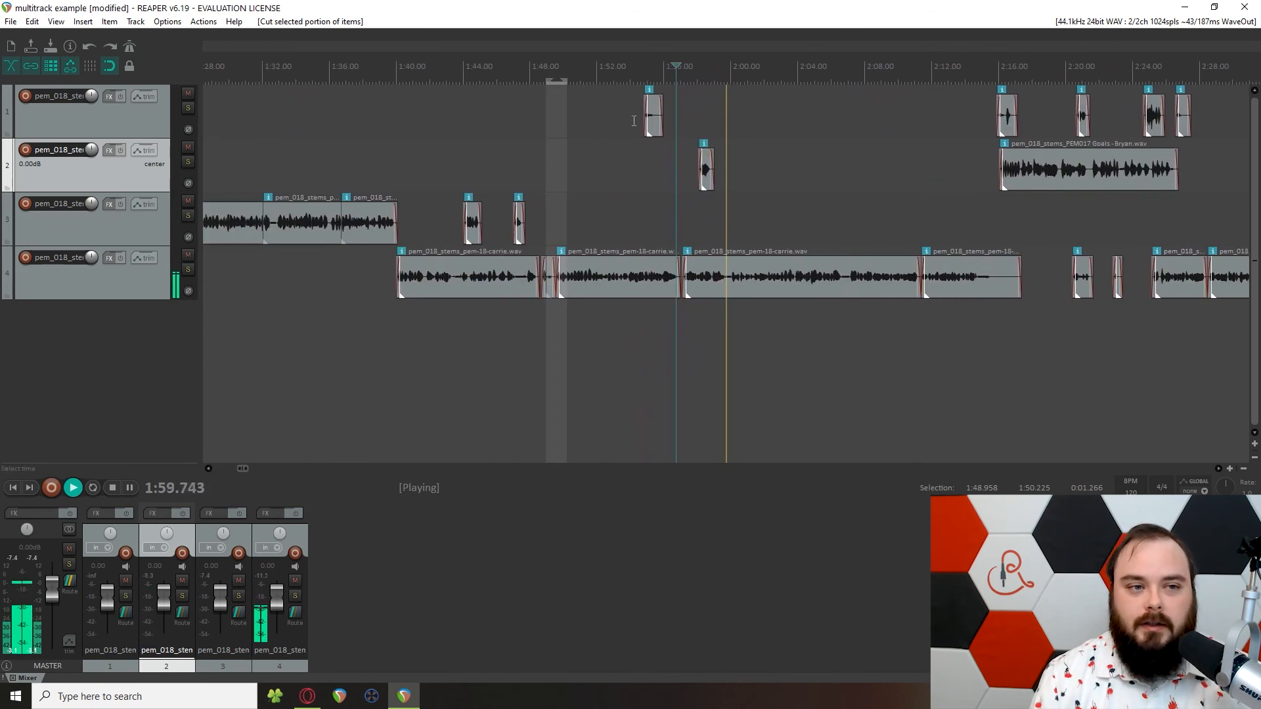
pyautogui.click(657, 115)
pyautogui.press('Delete')
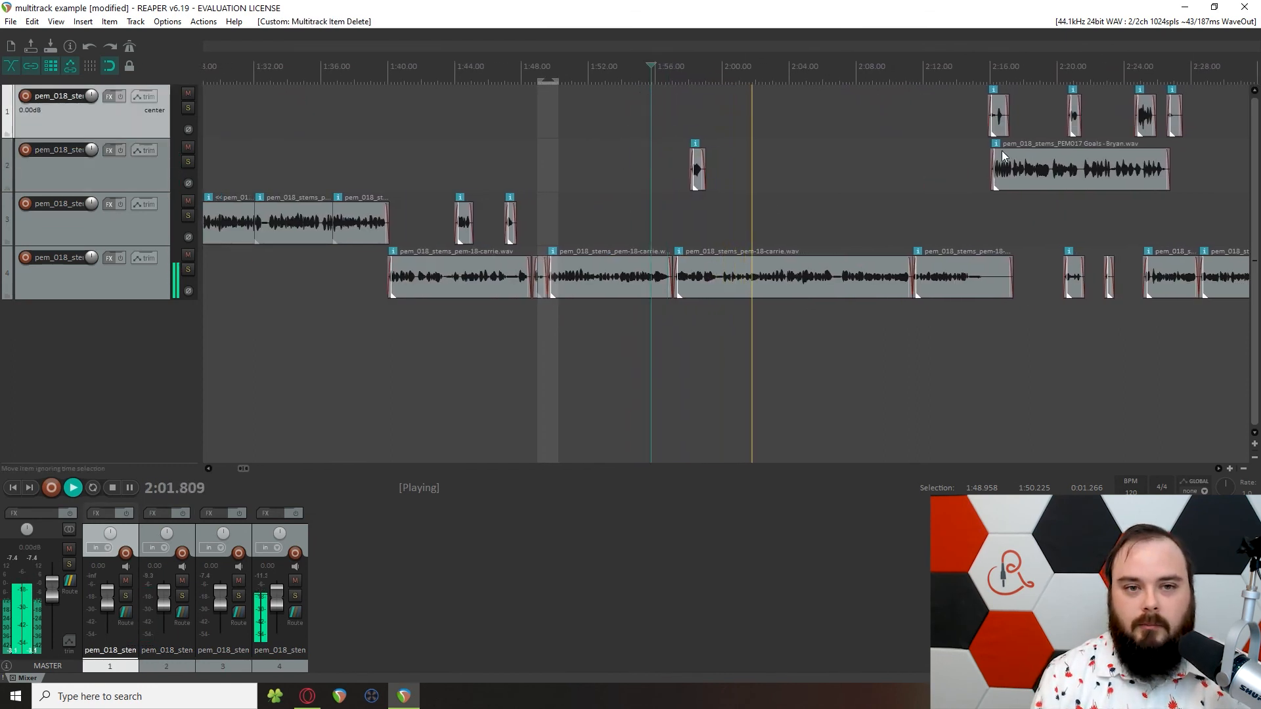
pyautogui.click(1074, 276)
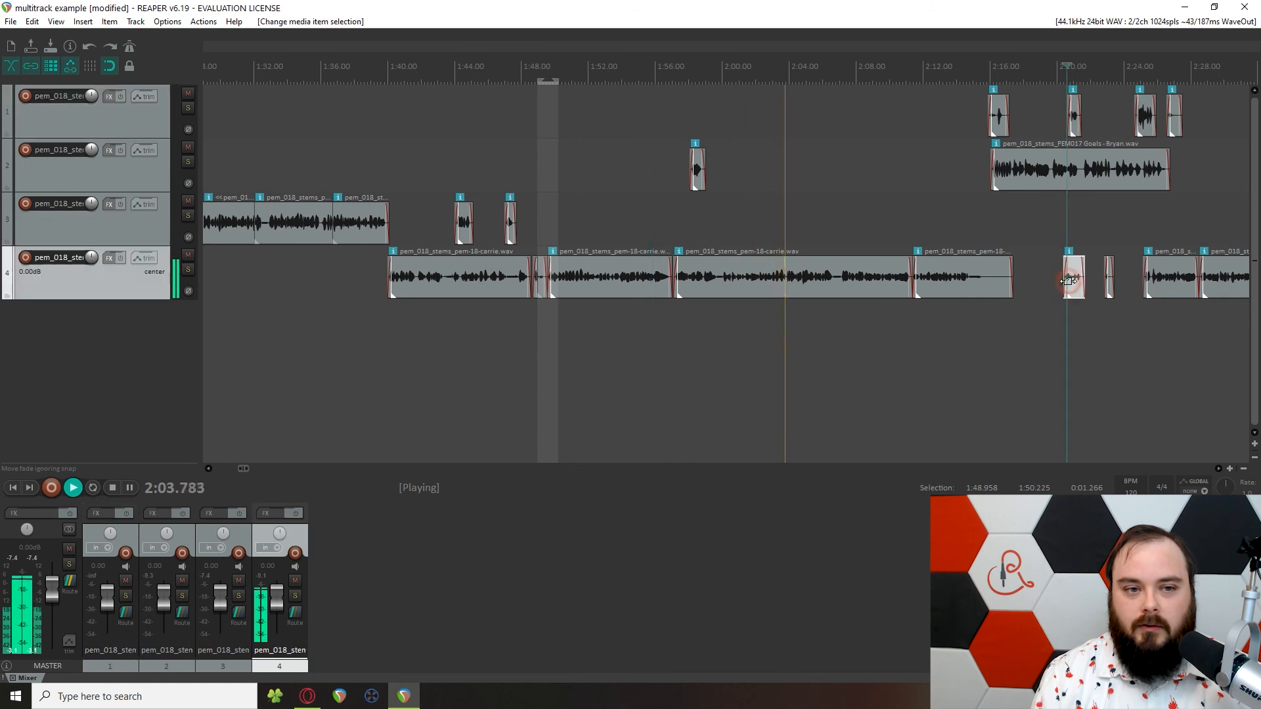
pyautogui.press('Delete')
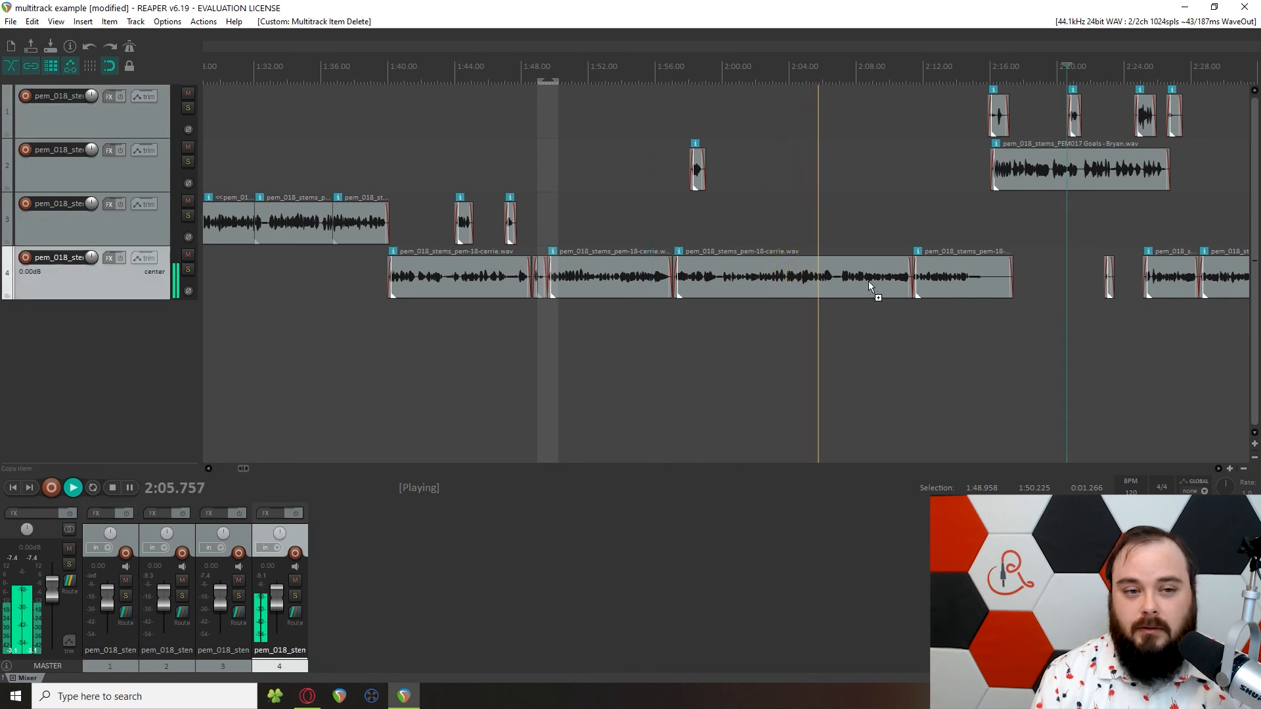